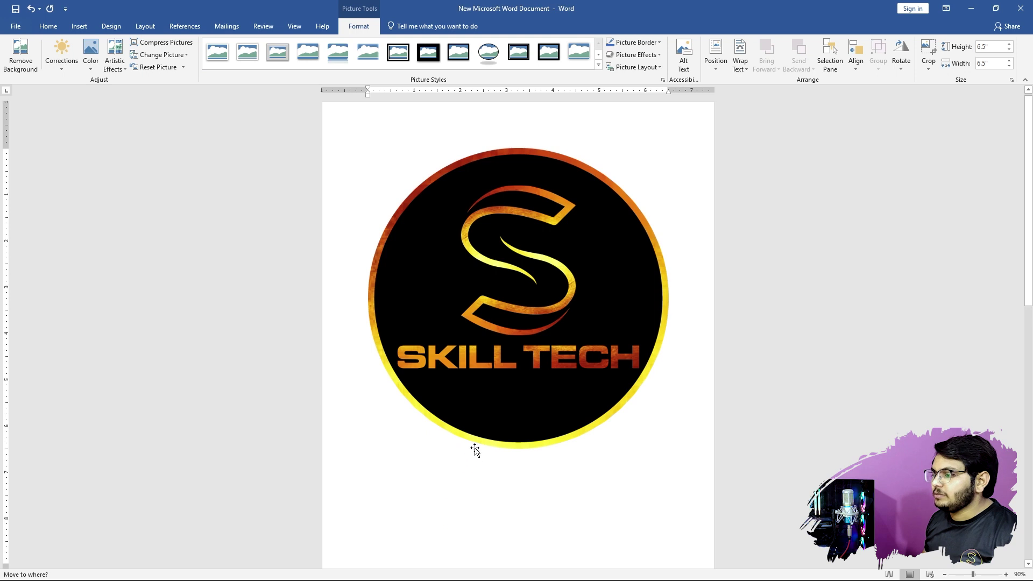
left_click(473, 450)
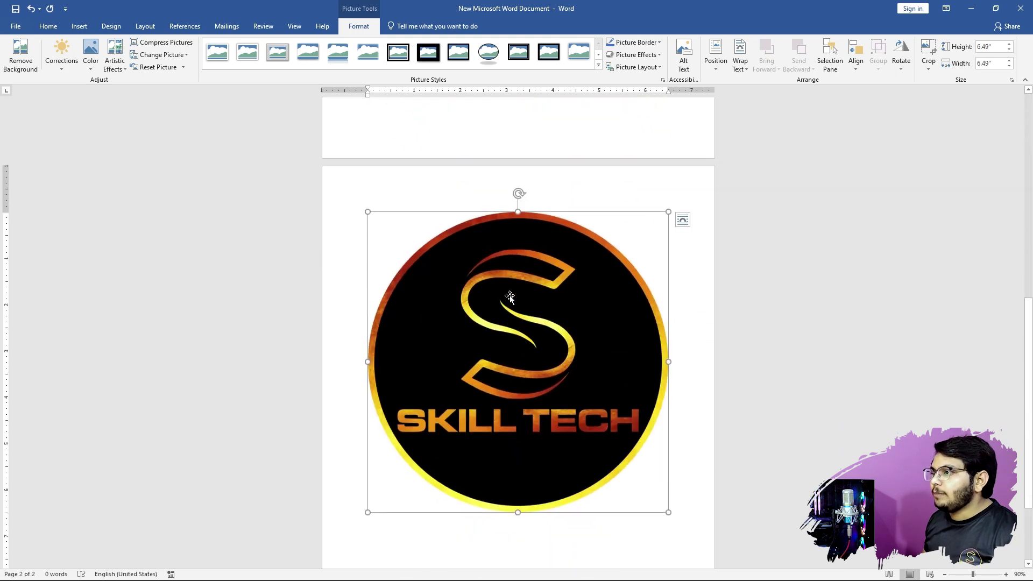
left_click(81, 28)
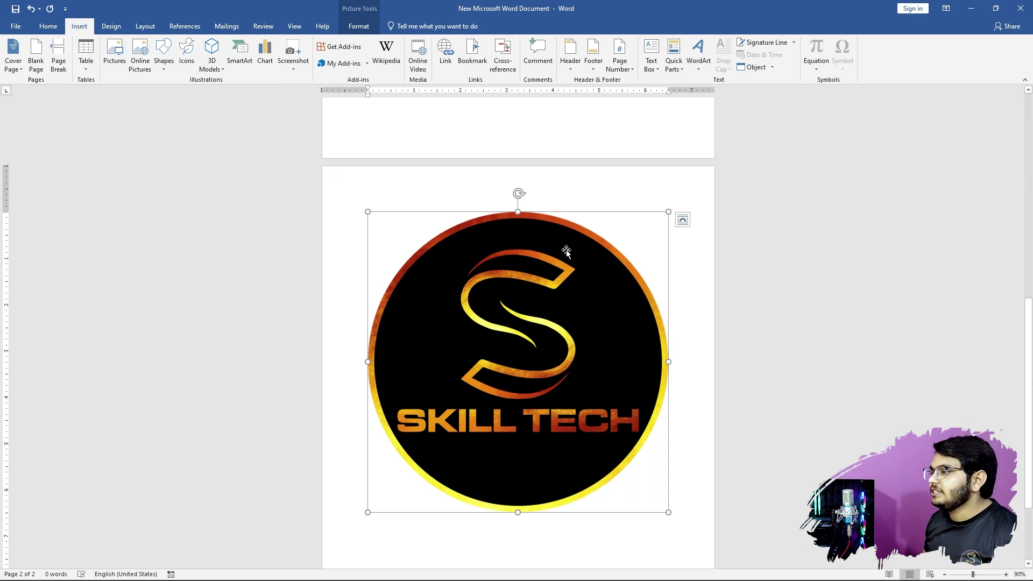
scroll(565, 249, "up", 1)
scroll(582, 237, "up", 5)
left_click(498, 218)
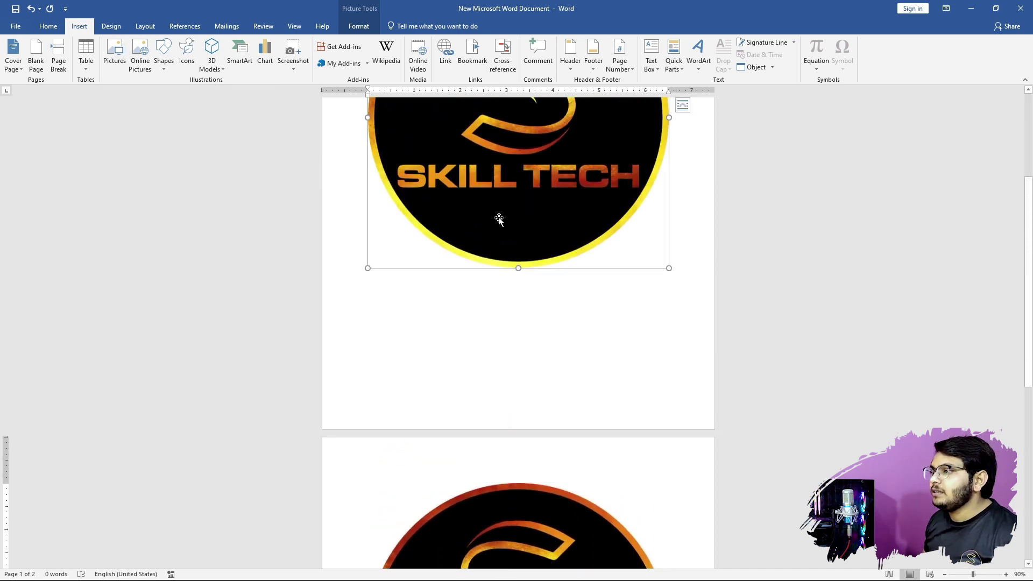
left_click(347, 24)
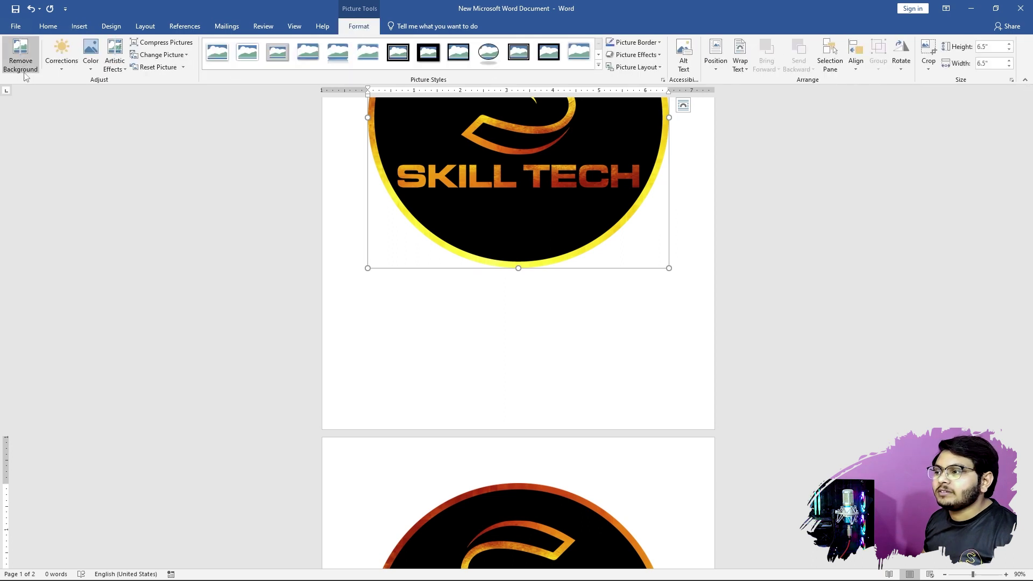
- Delete the duplicate logo picture on the second page, keeping the one on page 1
scroll(600, 236, "up", 2)
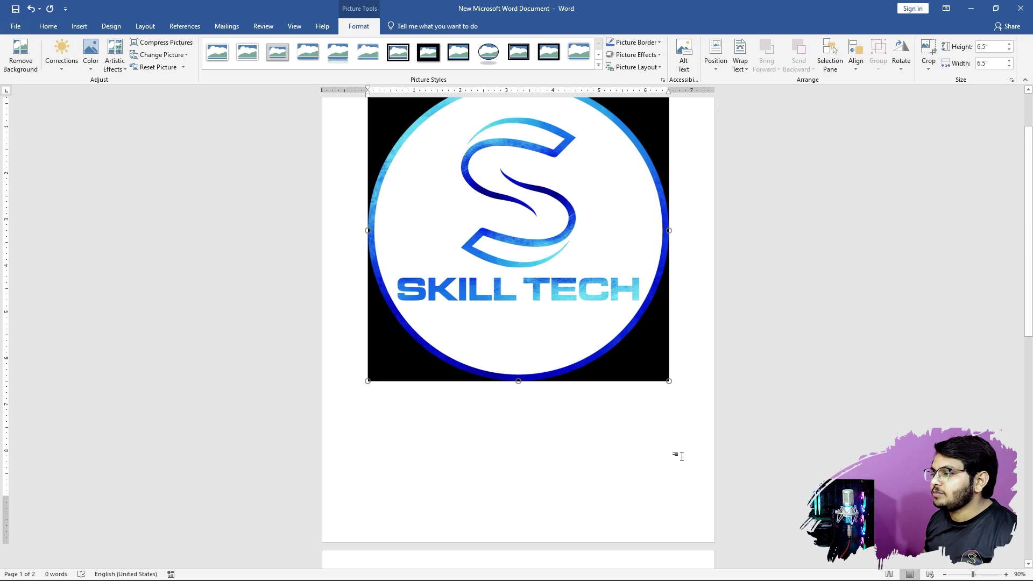
left_click(676, 436)
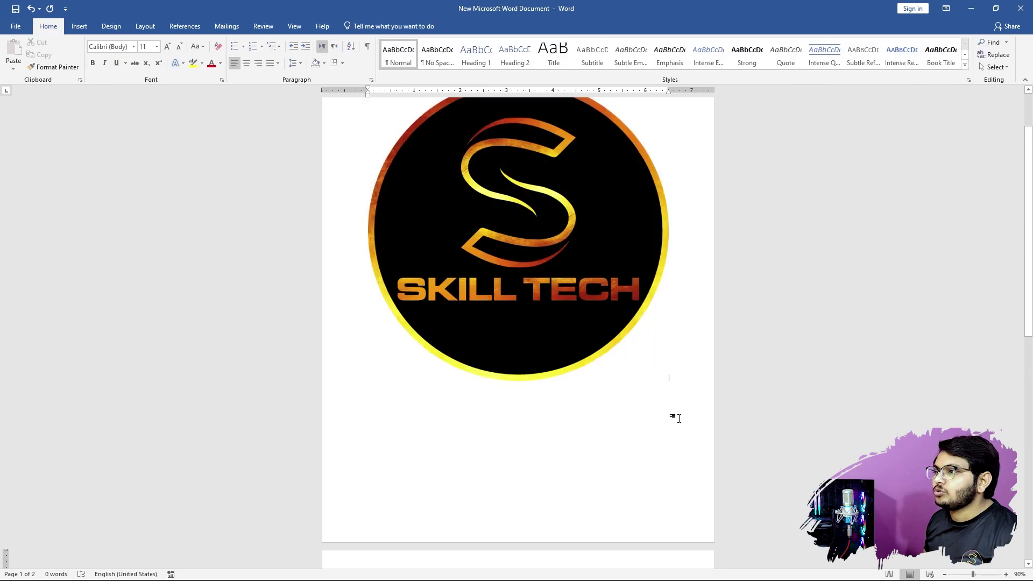
- Start Remove Background on the logo and mark its outer ring and the S emblem as areas to keep
left_click(577, 215)
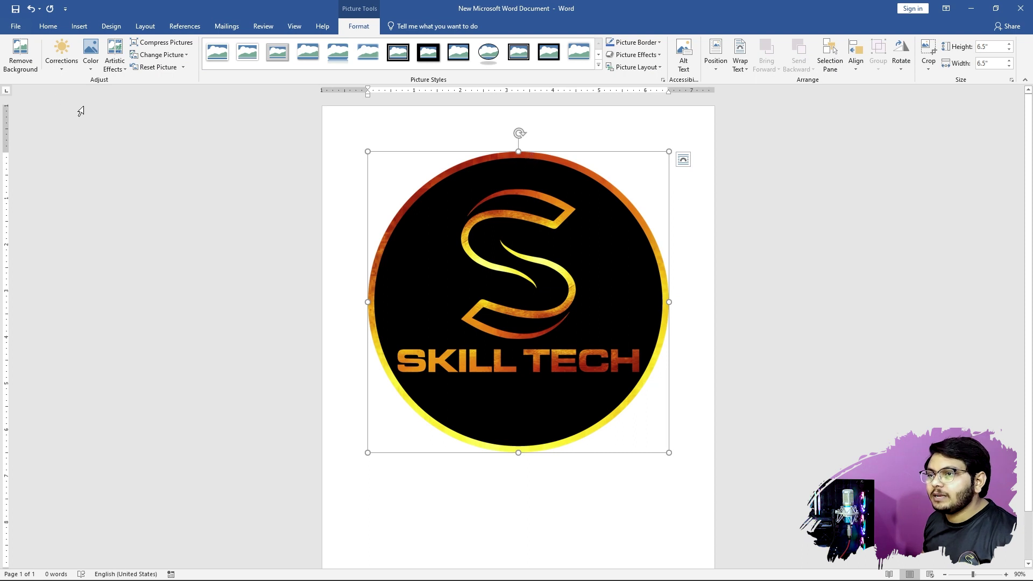
left_click(18, 63)
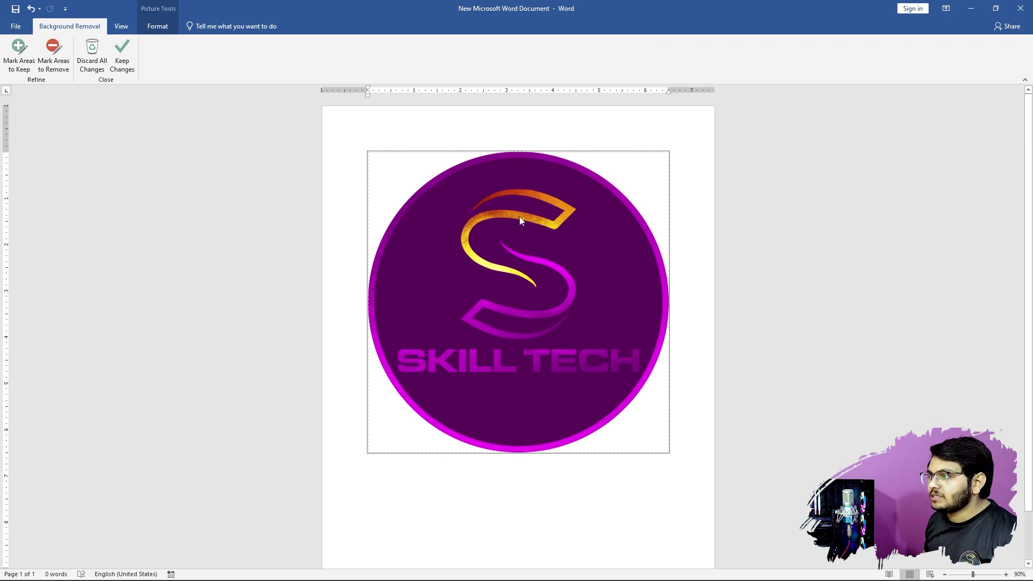
left_click(26, 54)
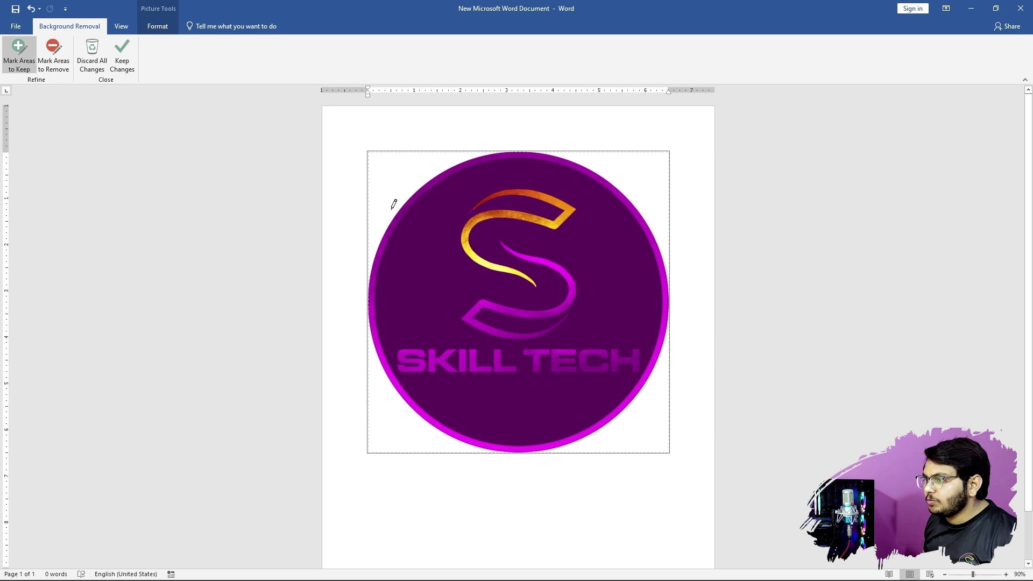
left_click_drag(407, 207, 392, 234)
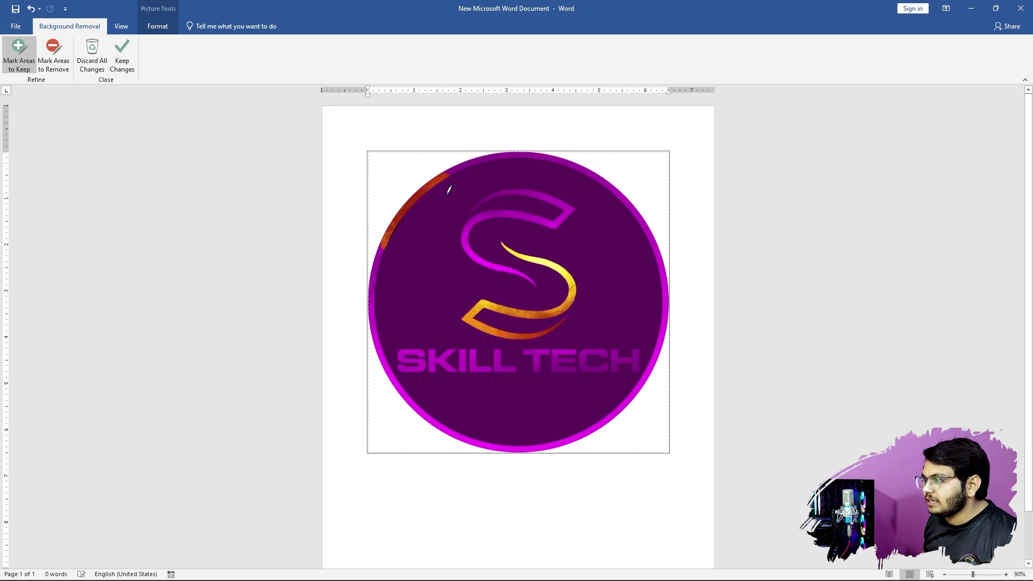
left_click_drag(631, 199, 647, 230)
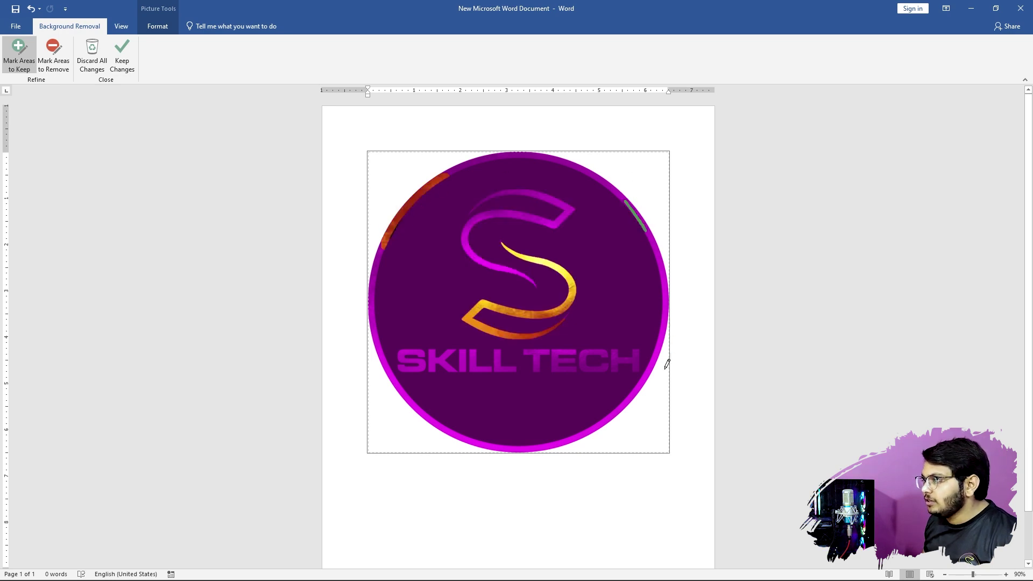
left_click_drag(596, 424, 562, 448)
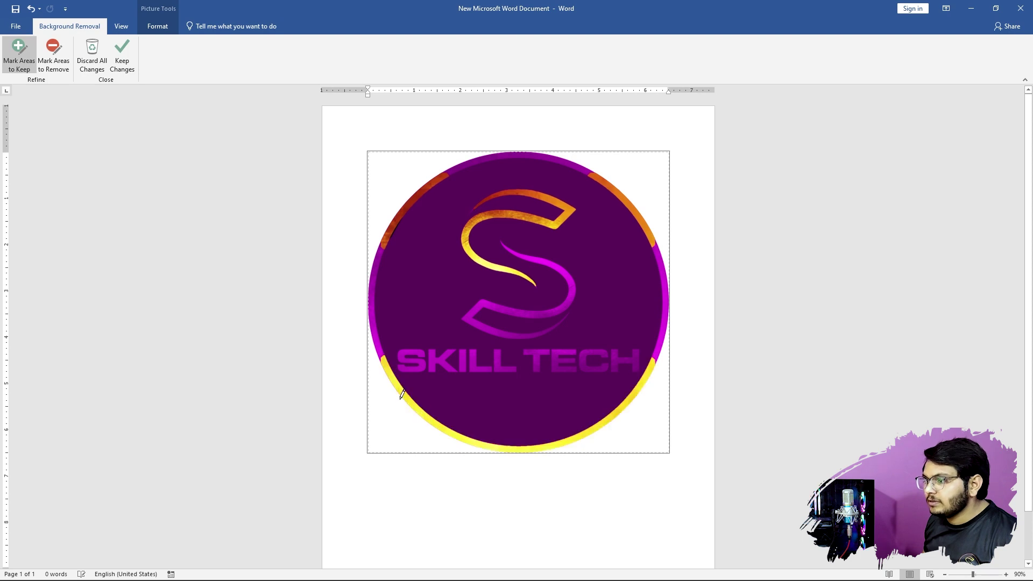
left_click_drag(376, 311, 376, 321)
left_click_drag(532, 220, 508, 215)
left_click_drag(561, 160, 527, 155)
left_click_drag(419, 415, 429, 428)
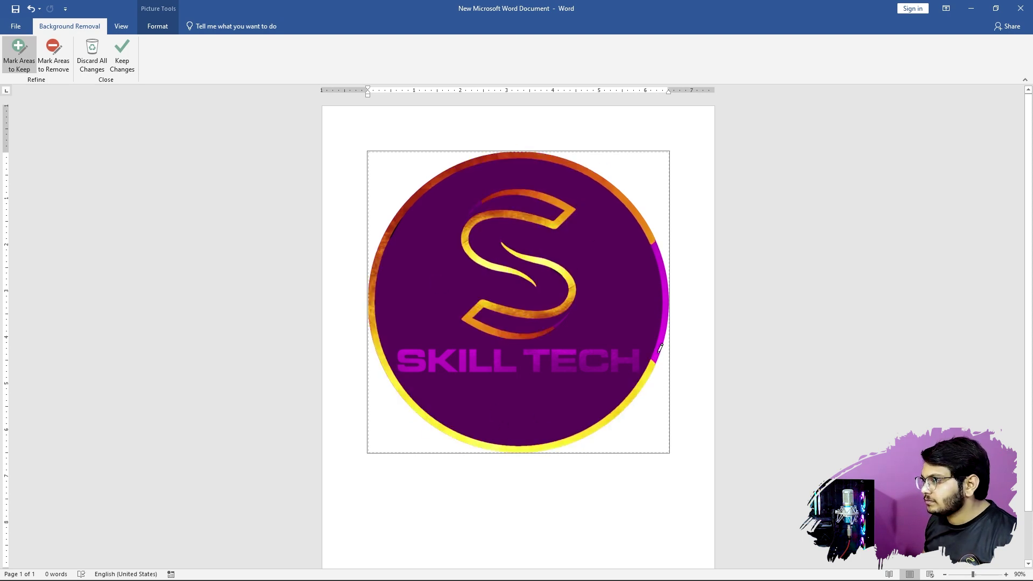
left_click_drag(657, 330, 660, 351)
- Mark the black interior as an area to remove and the SKILL TECH lettering to keep, and apply the background removal
left_click_drag(434, 227, 460, 294)
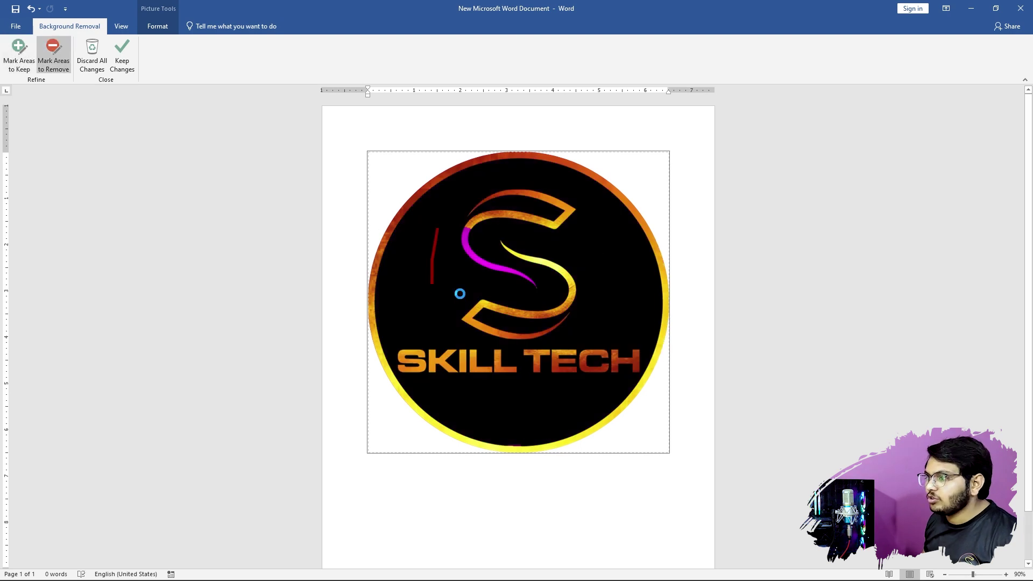
mouse_move(411, 337)
left_mouse_down()
mouse_move(463, 366)
mouse_move(556, 368)
left_mouse_up()
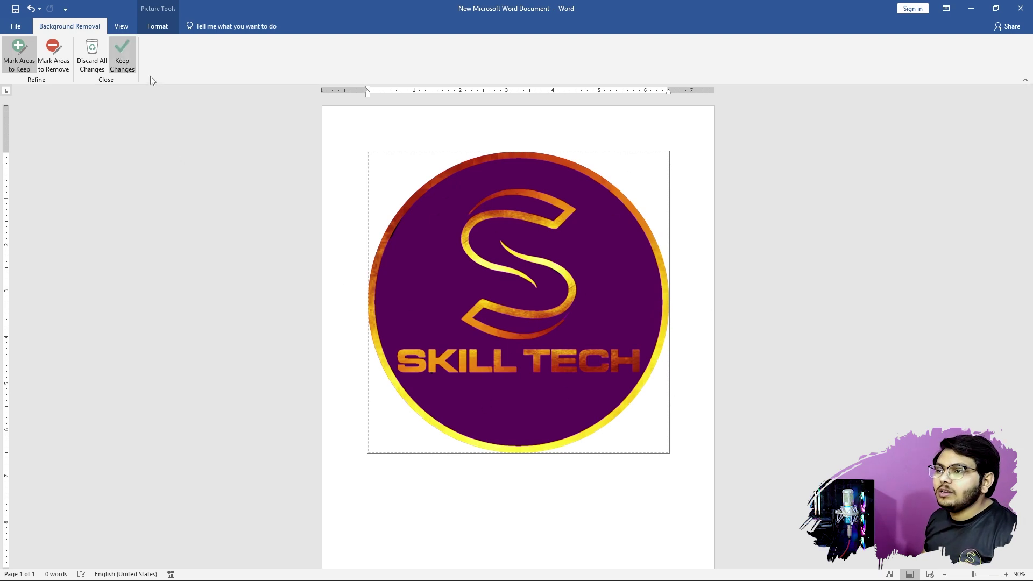
left_click(124, 54)
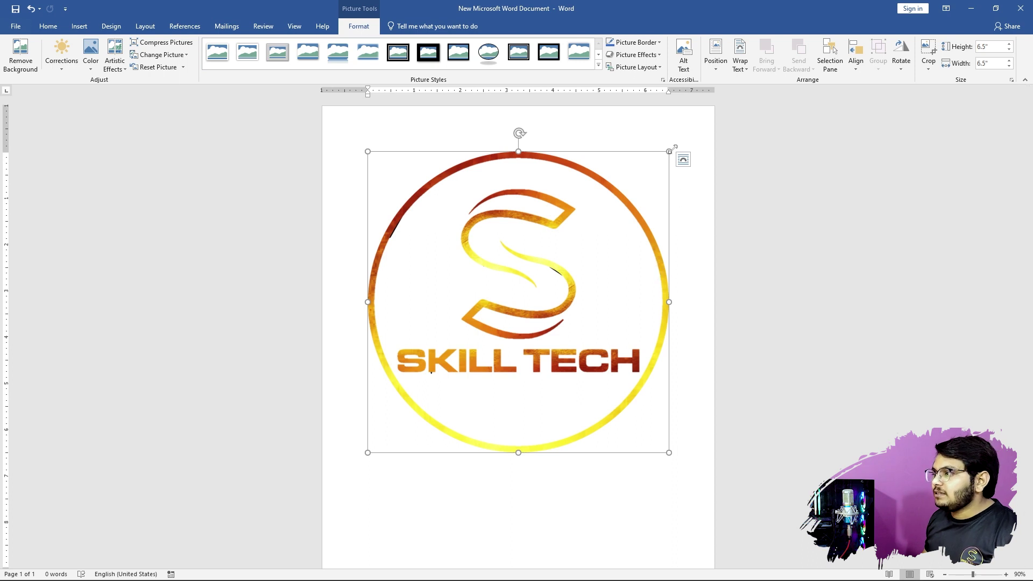
- Generate sample paragraphs on a new line below the logo with =rand(10)
scroll(433, 123, "down", 2)
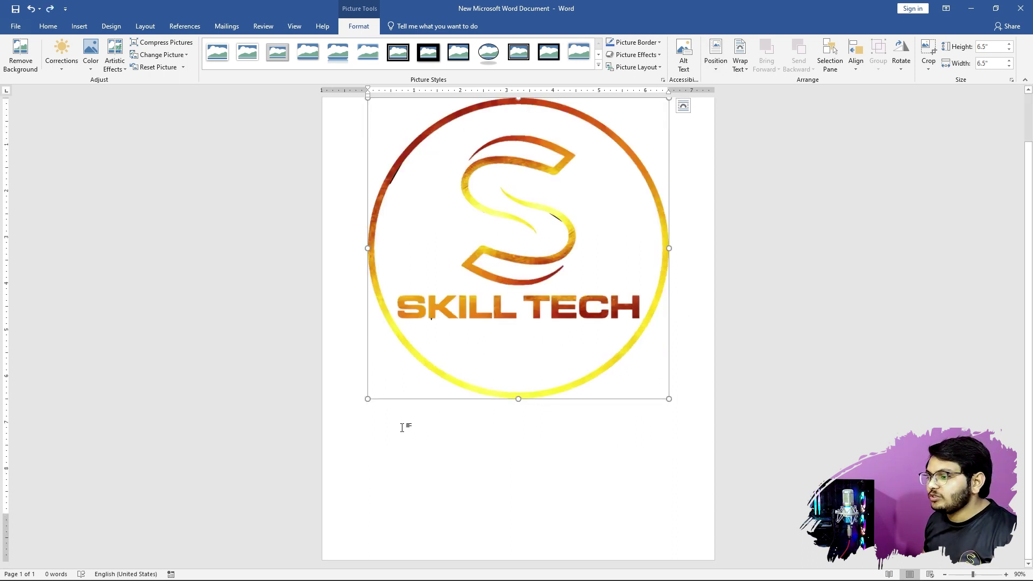
left_click_drag(402, 428, 592, 422)
left_click(690, 392)
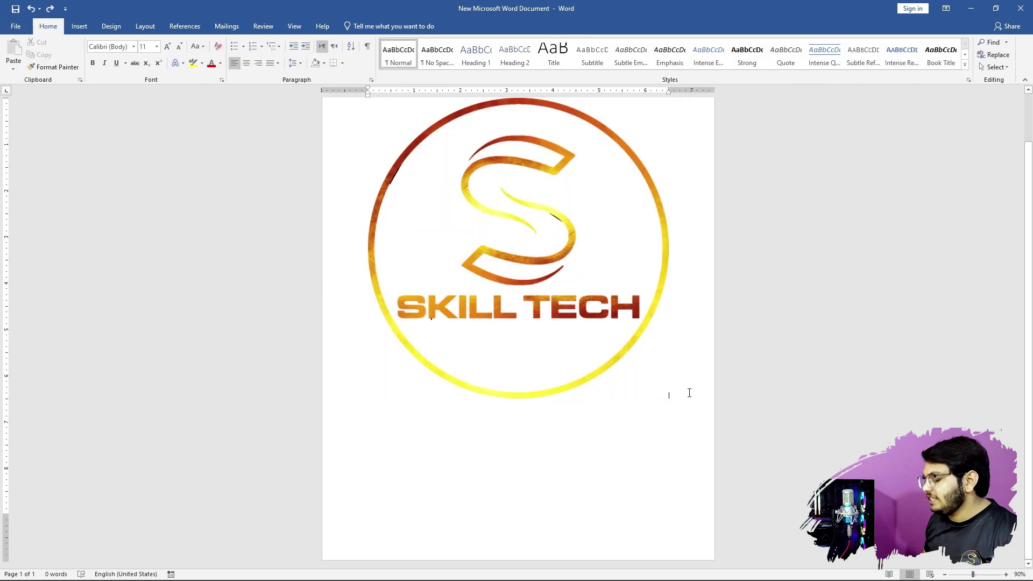
key("Return")
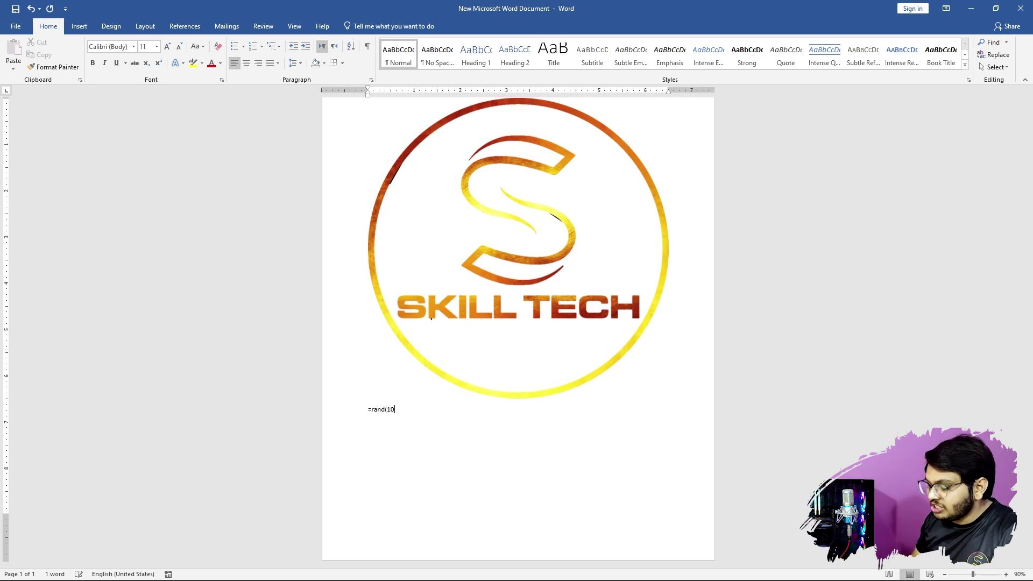
type("=rand(10)")
key("Return")
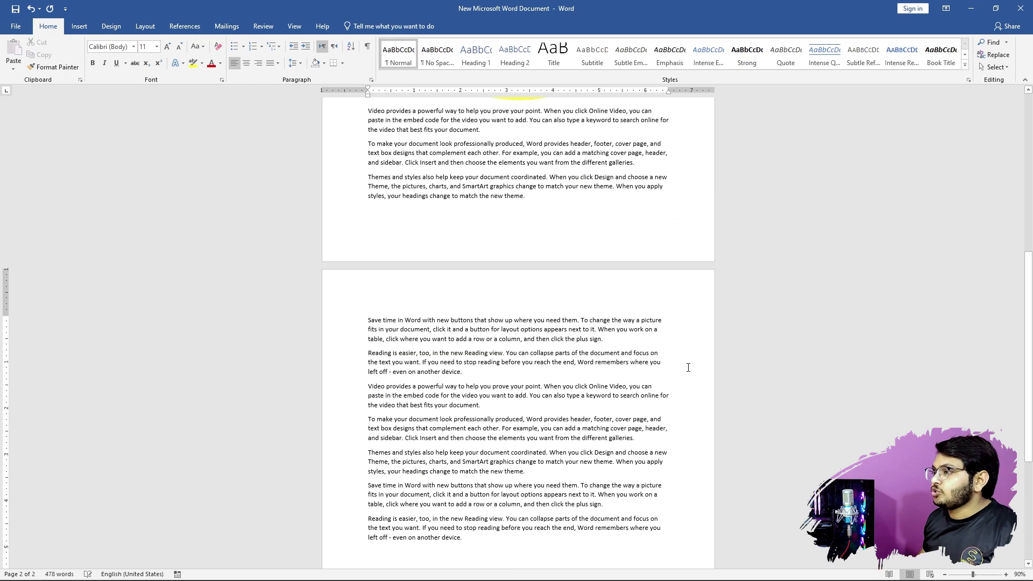
- Shrink the logo proportionally to a little over a third of the text width
scroll(598, 244, "up", 5)
left_click(666, 369)
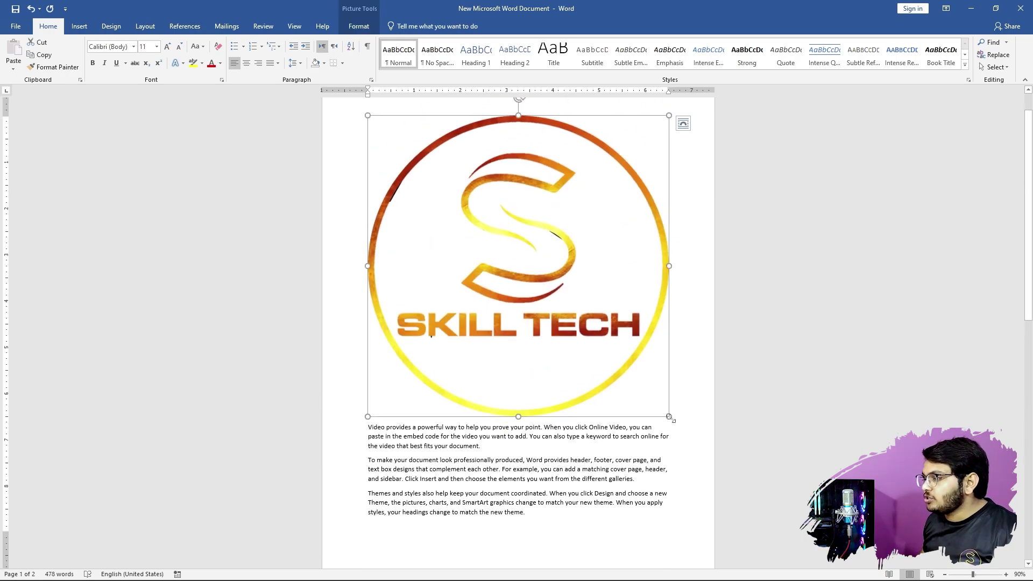
left_click_drag(670, 416, 481, 171)
- Try stretching the logo in height only and narrowing it in width only, undoing each change
left_click_drag(428, 103, 430, 290)
key("ctrl+z")
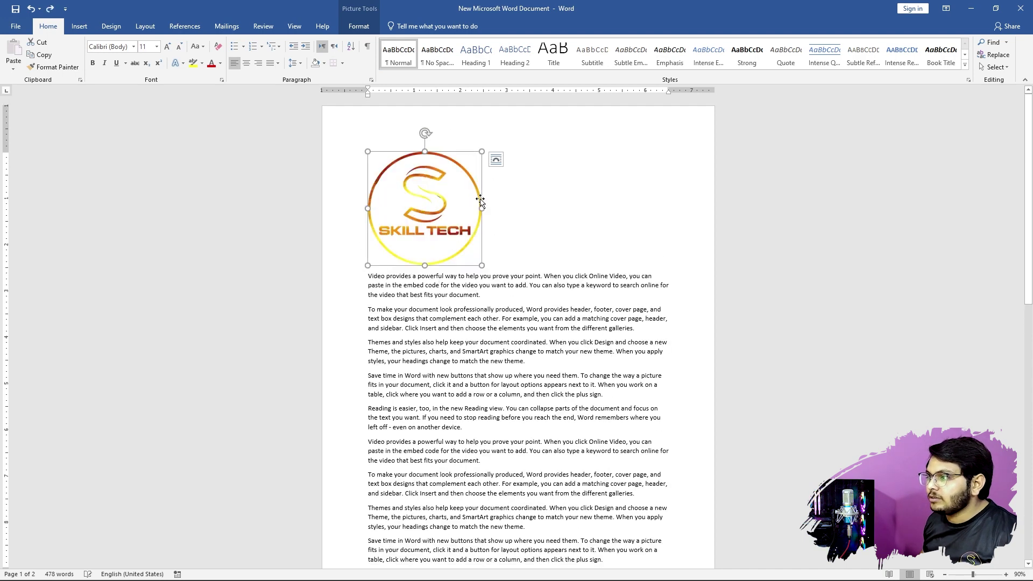
left_click_drag(483, 211, 429, 210)
key("ctrl+z")
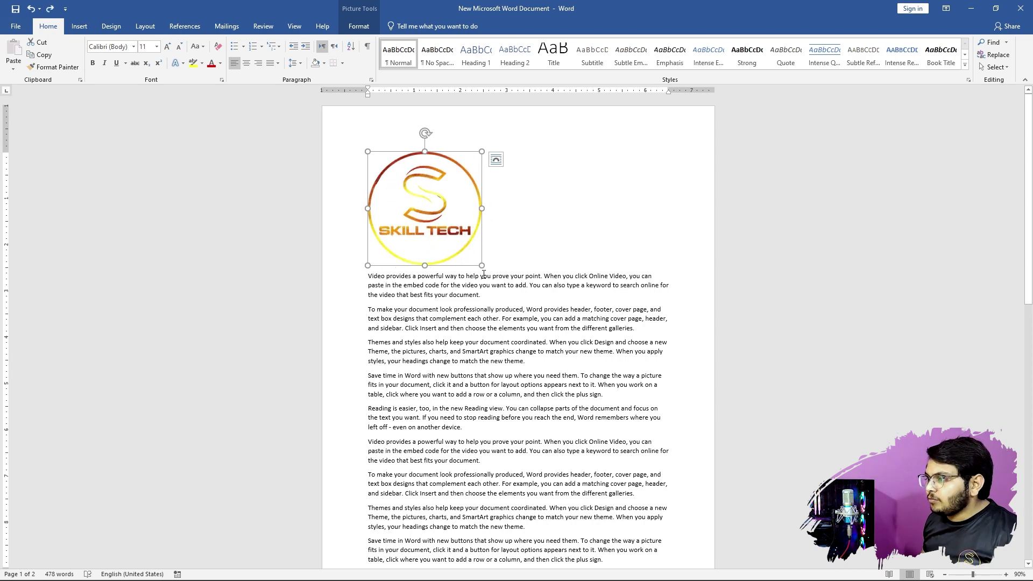
- Reduce the logo proportionally to about 1.79" high and wide
left_click_drag(484, 266, 441, 209)
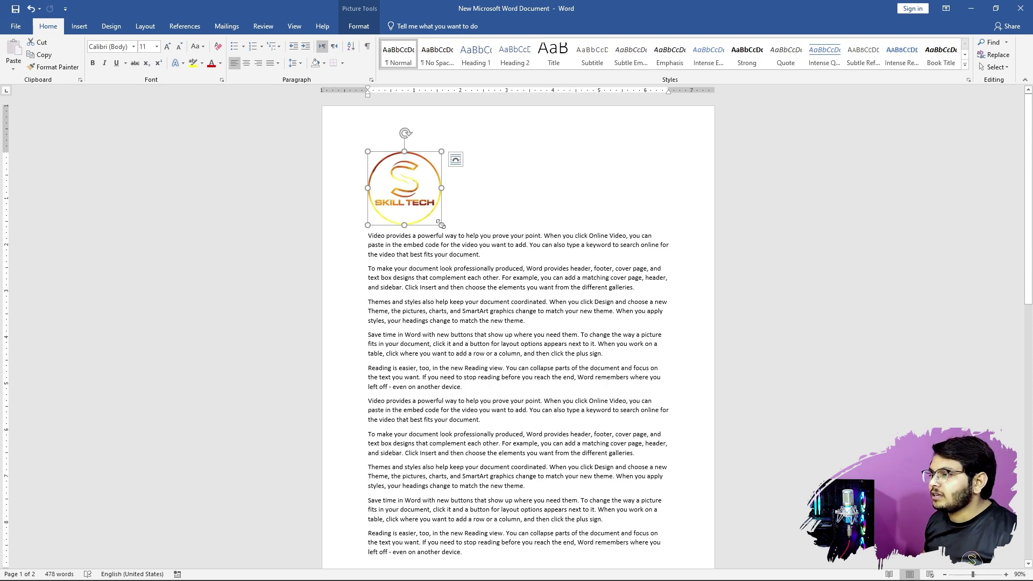
left_click_drag(441, 225, 451, 235)
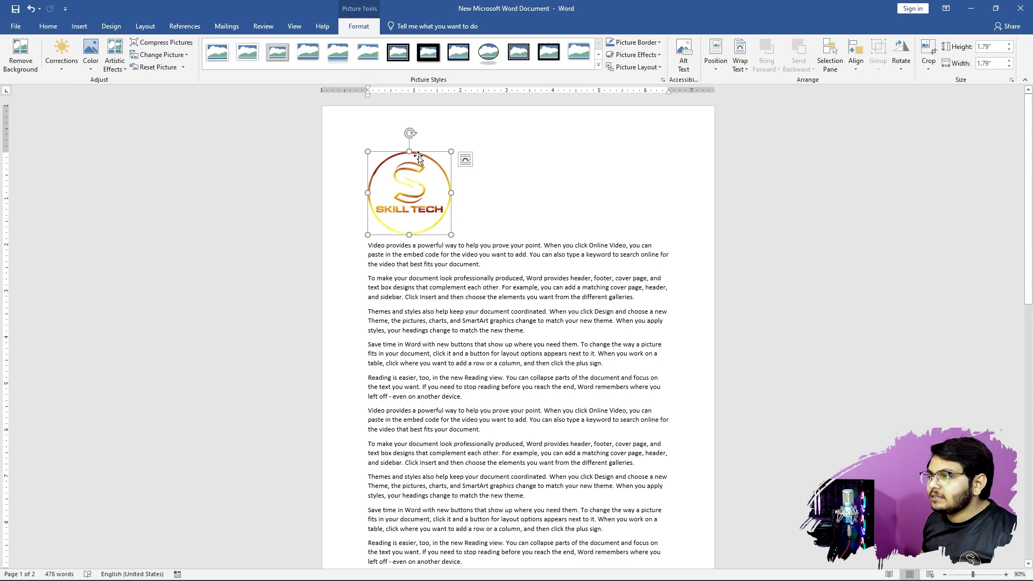
- Move the inline logo into the last line of the third paragraph, inside the word "match"
left_click_drag(418, 157, 502, 332)
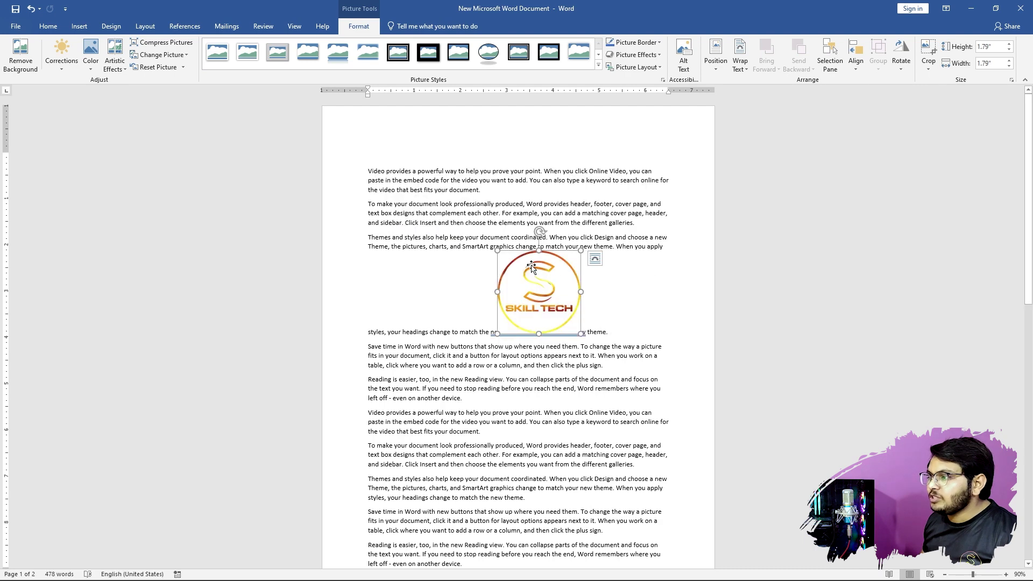
left_click_drag(531, 268, 481, 325)
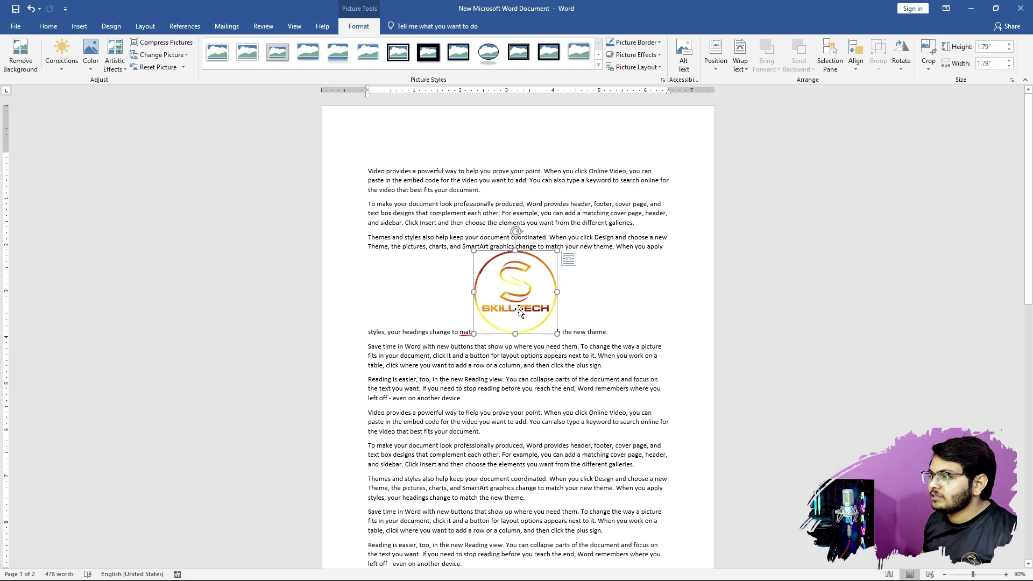
- Try the logo's text-wrapping page positions at the top left and at the bottom right of the page
left_click(719, 46)
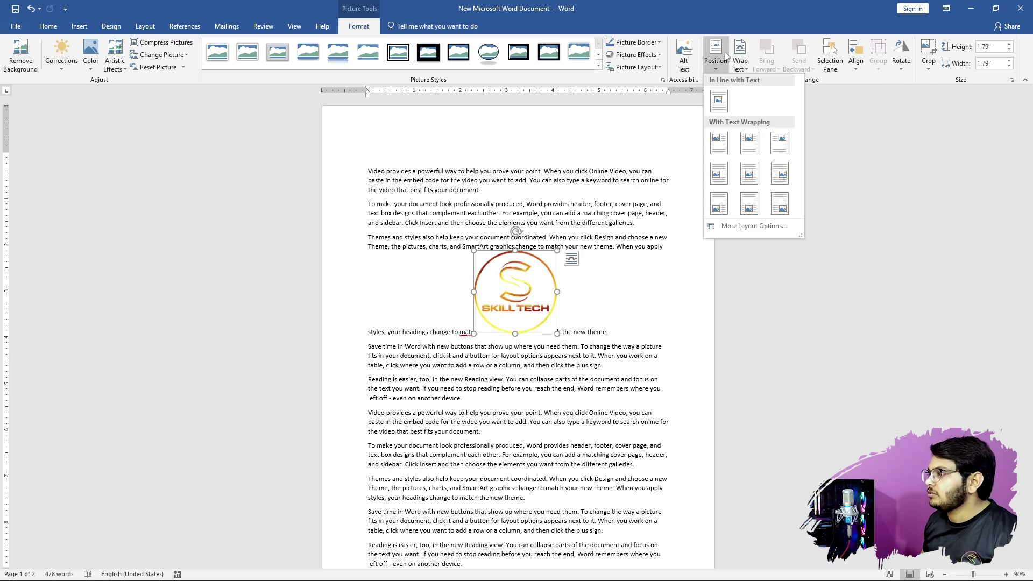
left_click(719, 143)
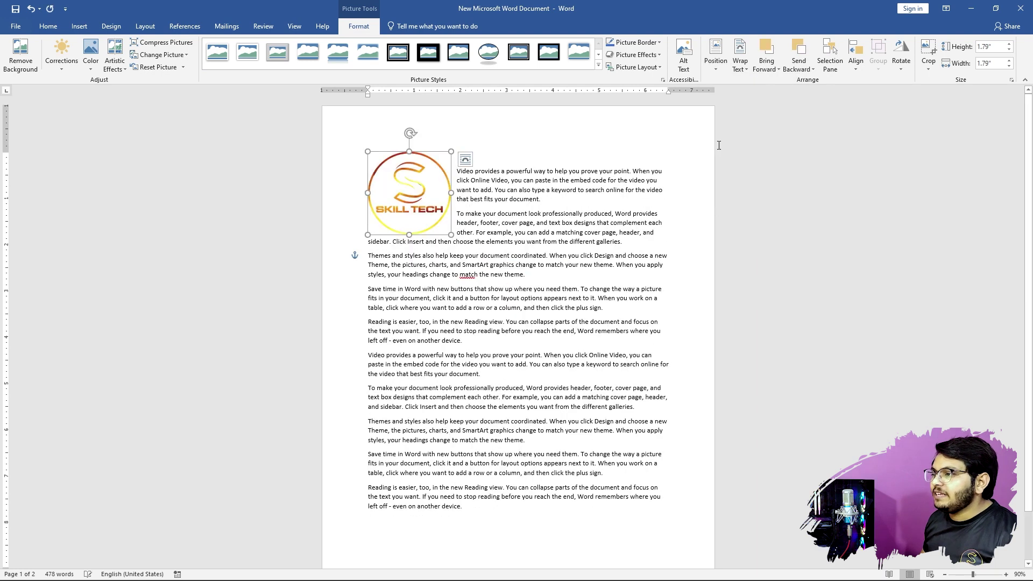
scroll(463, 192, "down", 2, "ctrl")
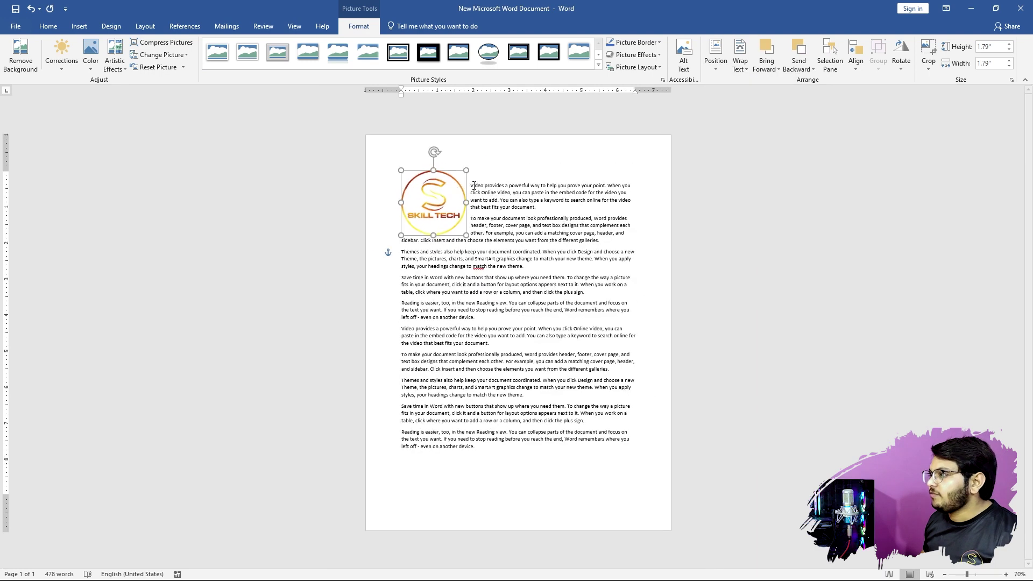
left_click(718, 65)
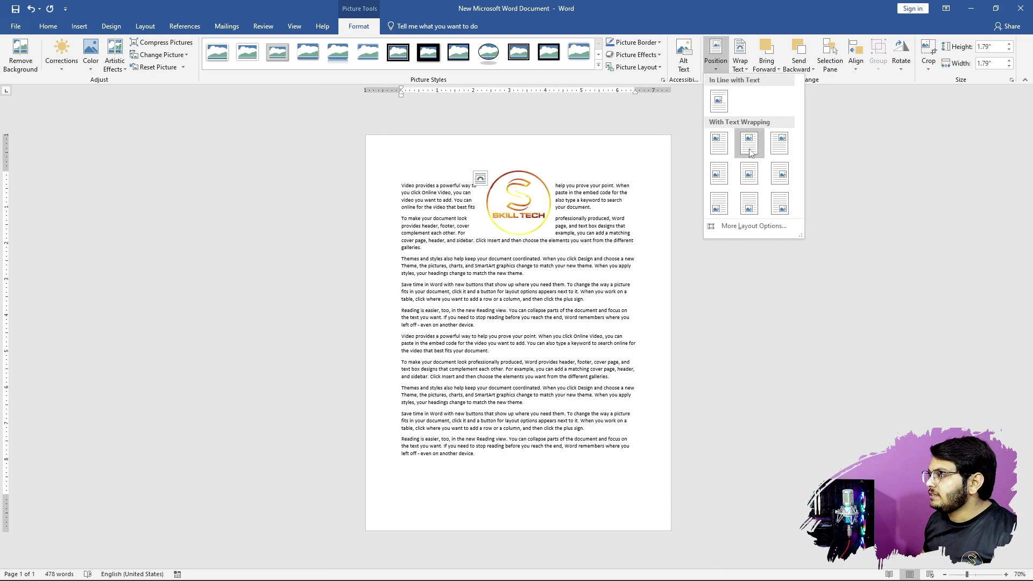
left_click(779, 203)
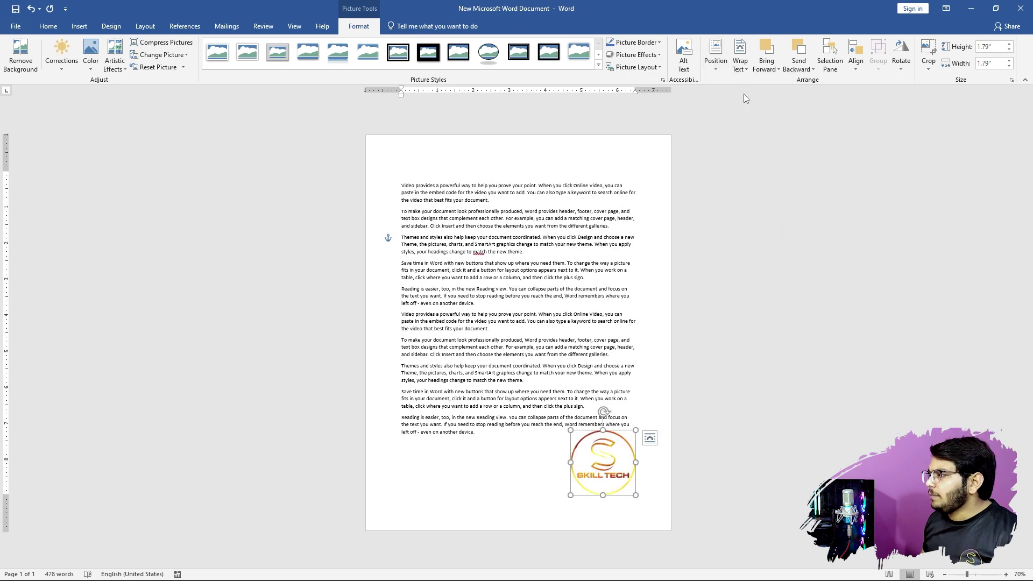
- Position the logo at the page's top center with text wrapping, and move it to the left side of the first two paragraphs
left_click(716, 51)
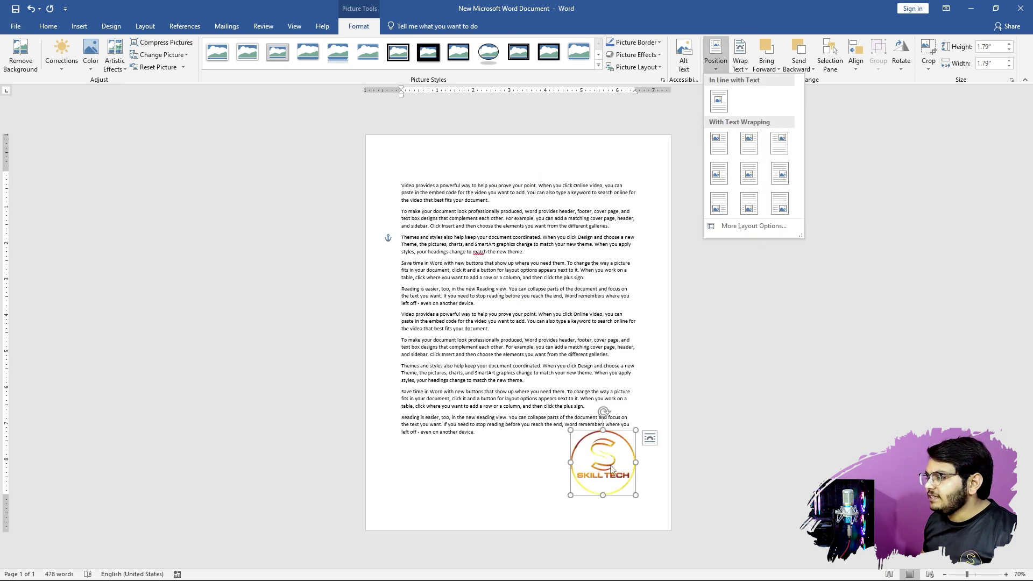
left_click(749, 143)
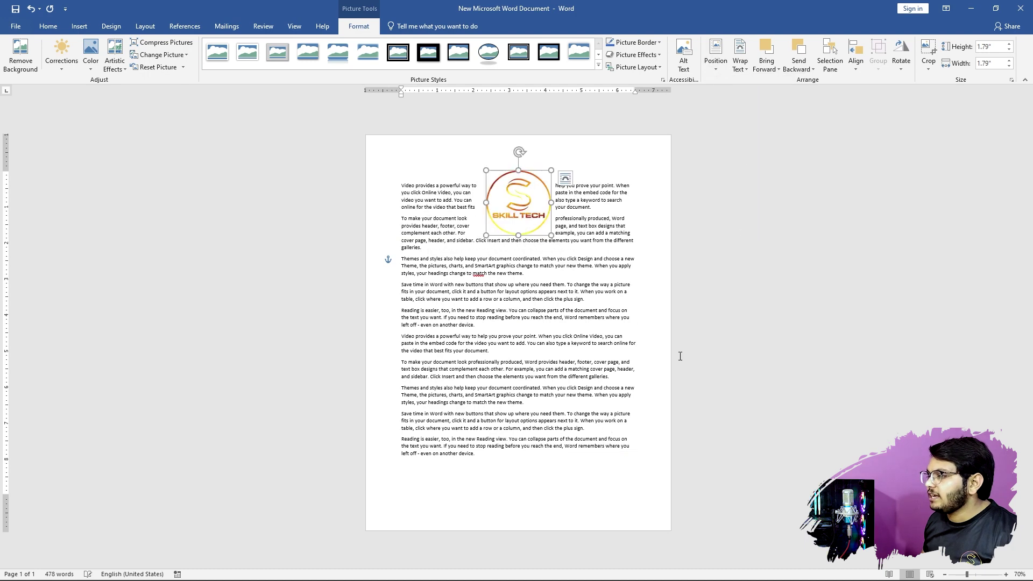
left_click_drag(527, 198, 453, 220)
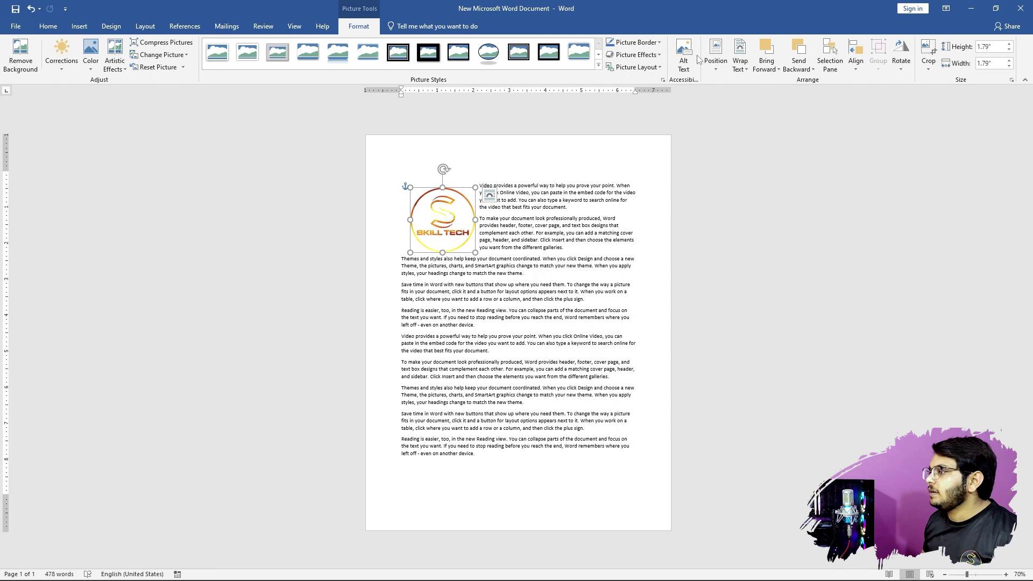
- Center the logo within the first two paragraphs and set its text wrapping to In Line with Text
scroll(493, 207, "up", 3)
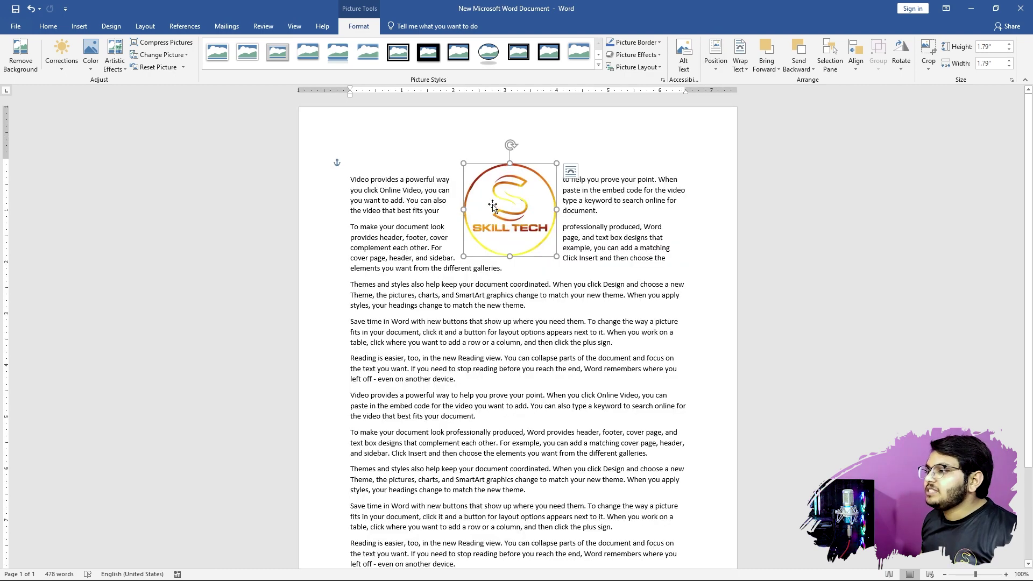
mouse_move(499, 177)
left_mouse_down()
mouse_move(415, 160)
mouse_move(415, 189)
mouse_move(499, 194)
left_mouse_up()
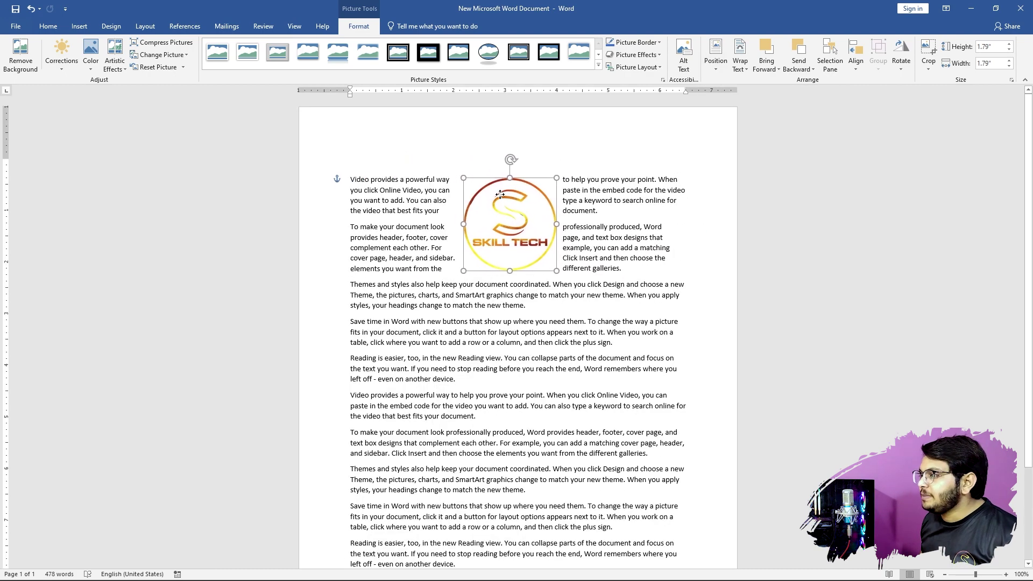
left_click(742, 63)
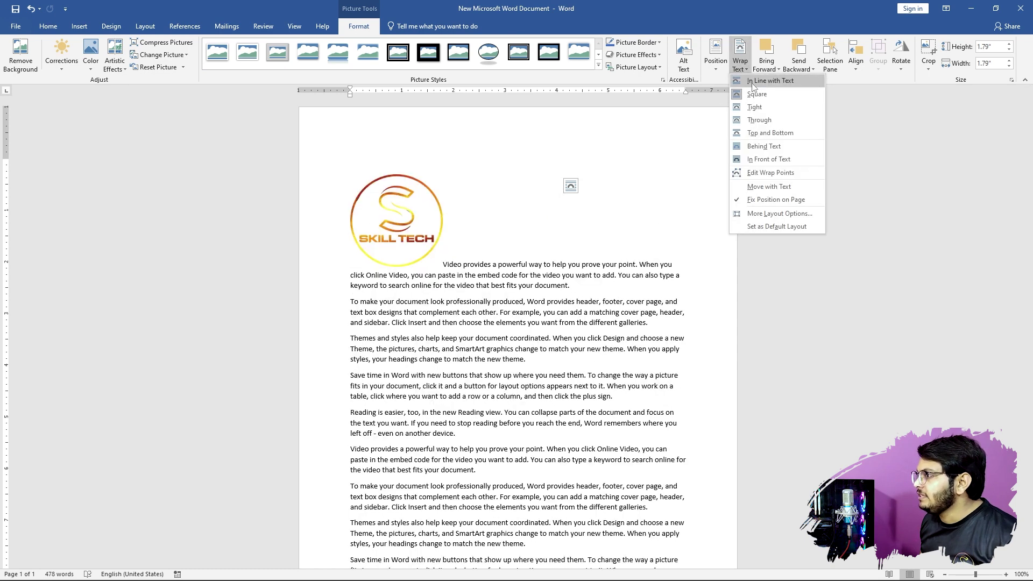
left_click(753, 82)
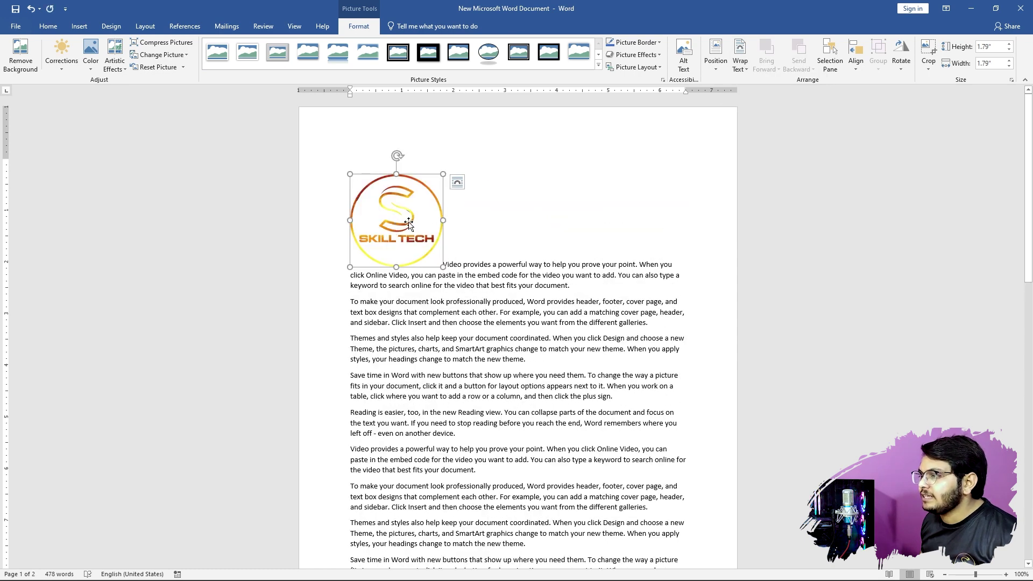
- Move the inline logo into the second line of the first paragraph, inside the word "code"
left_click_drag(409, 223, 415, 276)
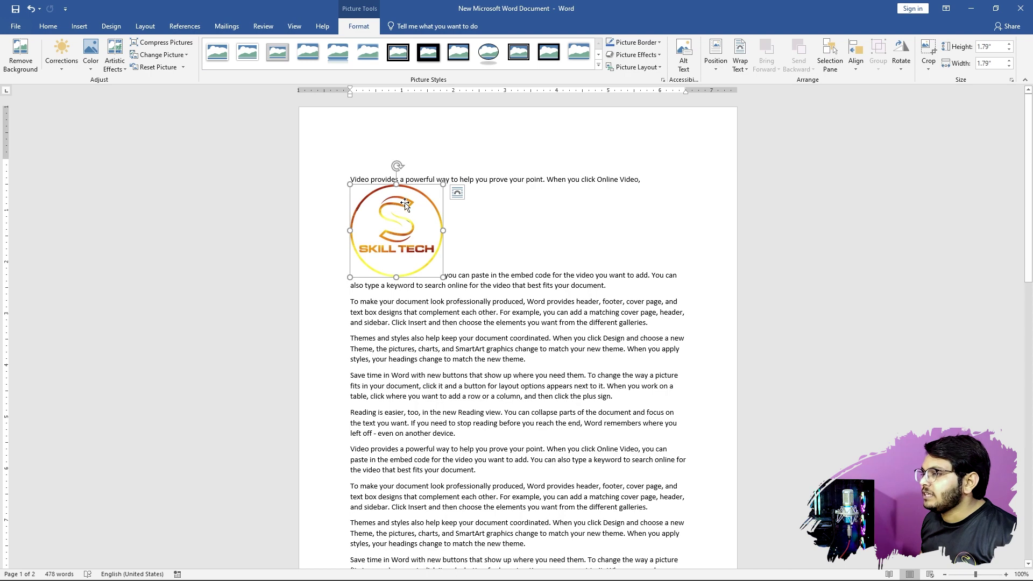
left_click_drag(405, 200, 507, 201)
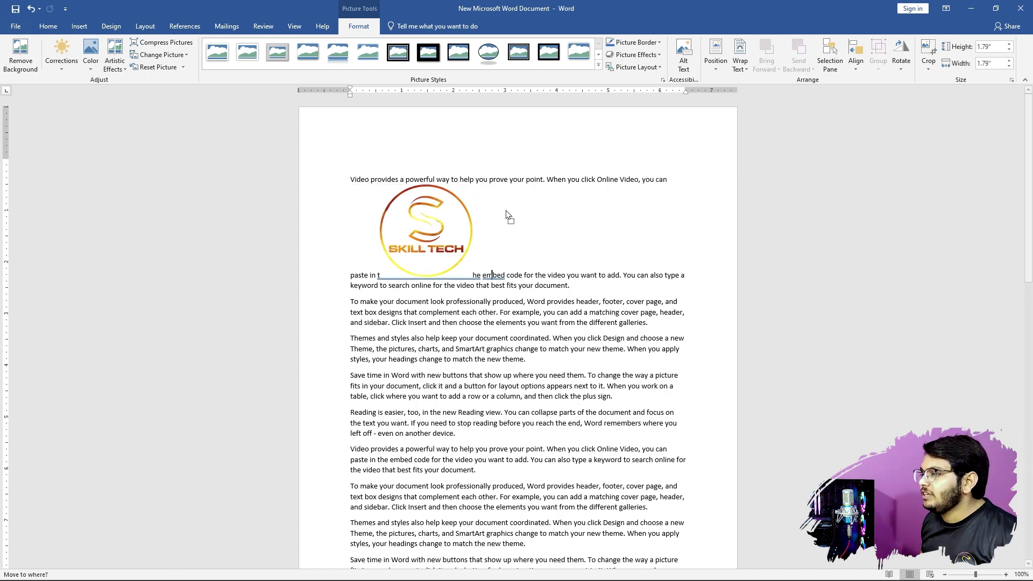
left_click_drag(444, 211, 490, 213)
- Set the logo's text wrapping to Square and move it down among the second to fourth paragraphs
left_click(740, 60)
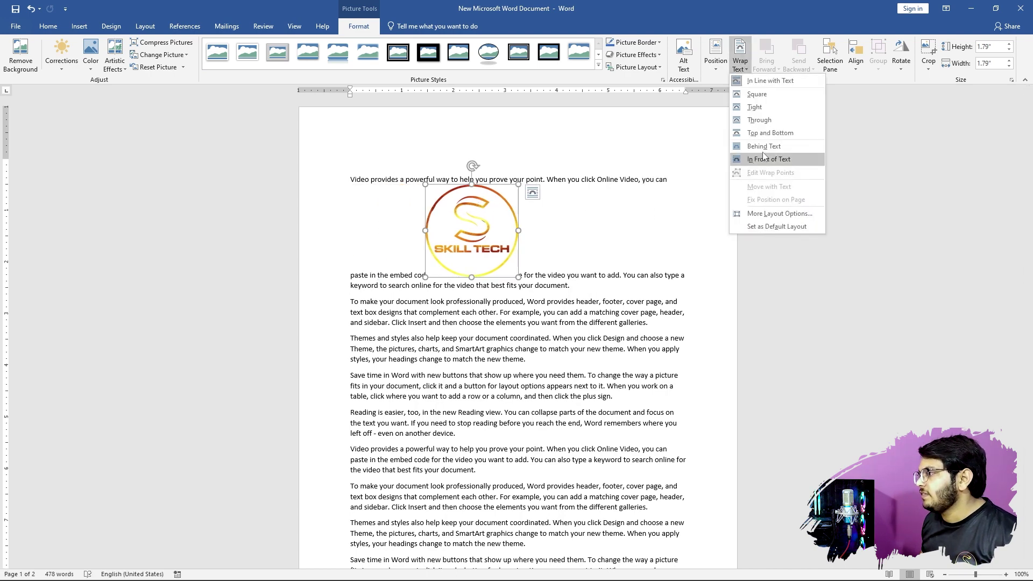
left_click(749, 95)
left_click_drag(473, 242, 470, 287)
left_click(394, 247)
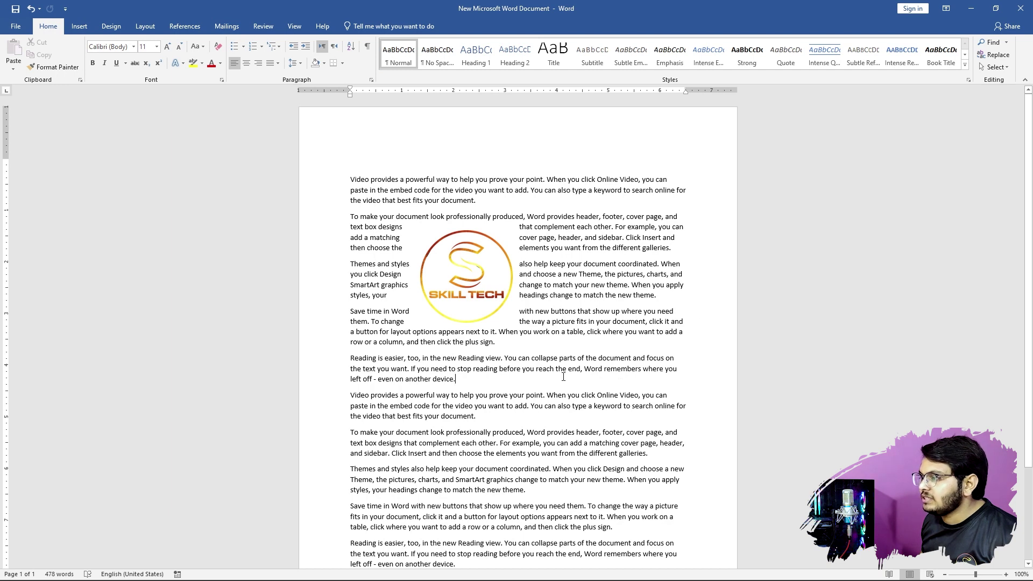
- Set the logo's text wrapping to Tight and nudge it slightly up and to the left
left_click(495, 259)
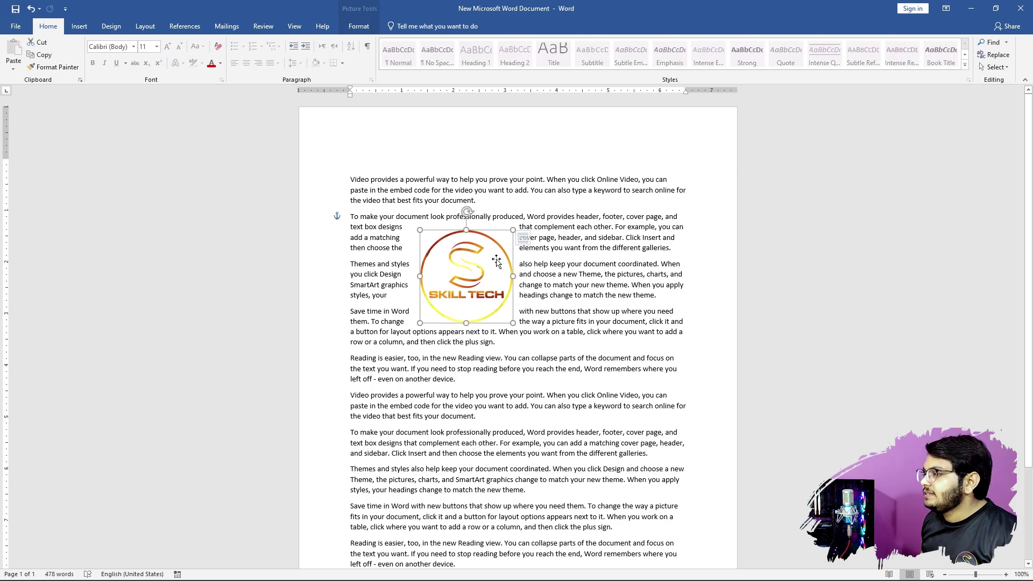
left_click(359, 26)
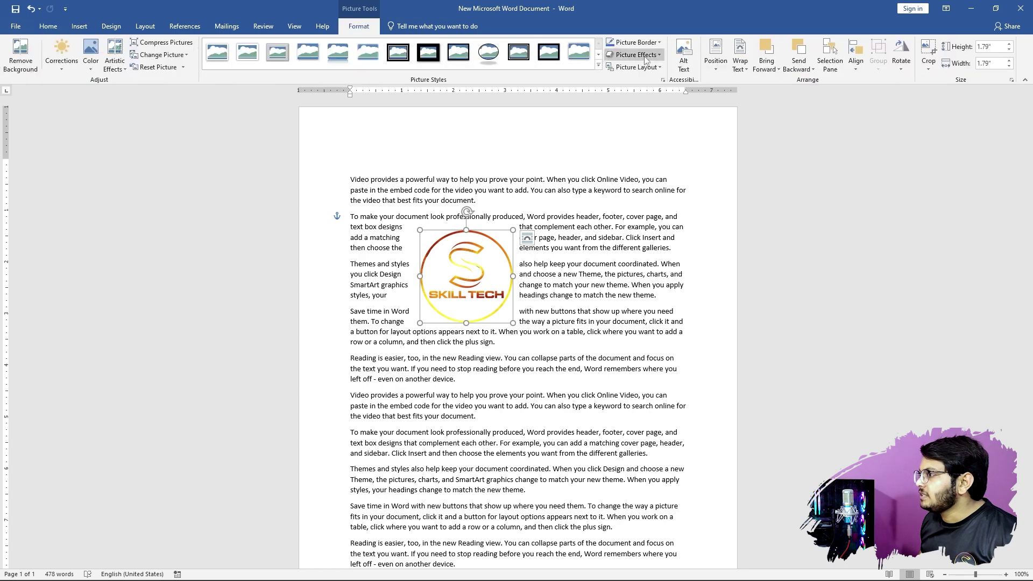
left_click(721, 69)
left_click(746, 69)
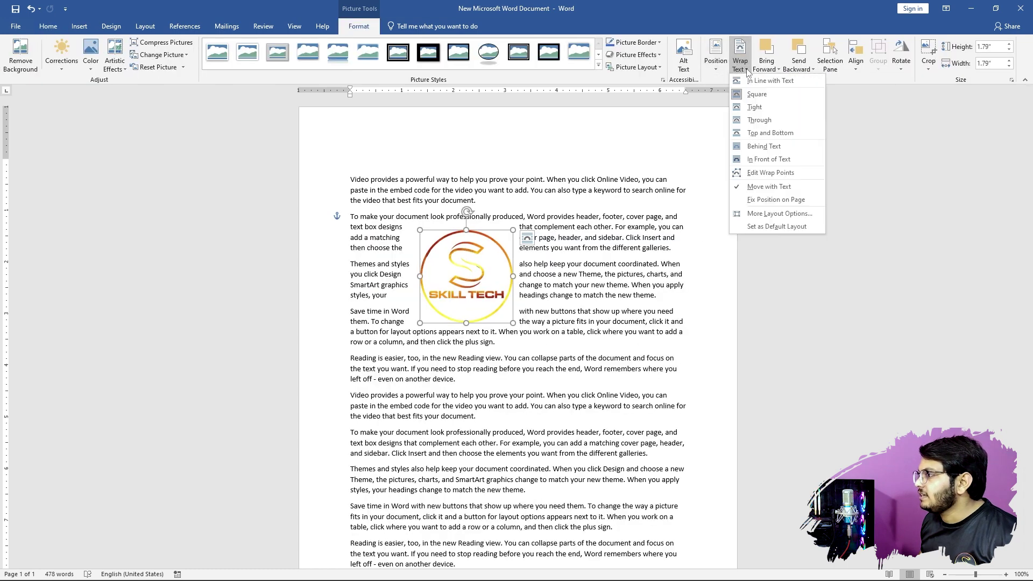
left_click(755, 107)
left_click(559, 321)
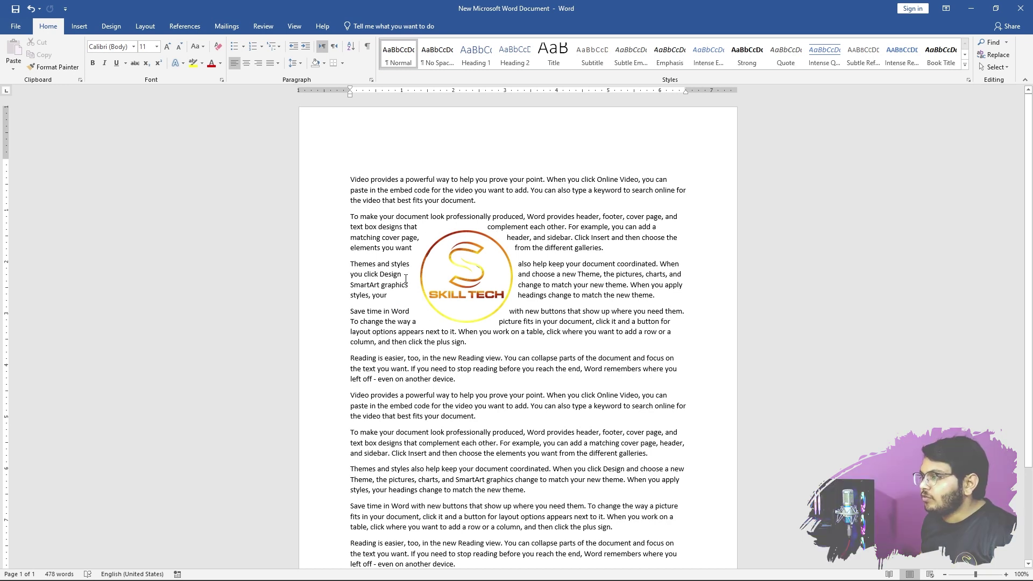
left_click_drag(484, 237, 480, 233)
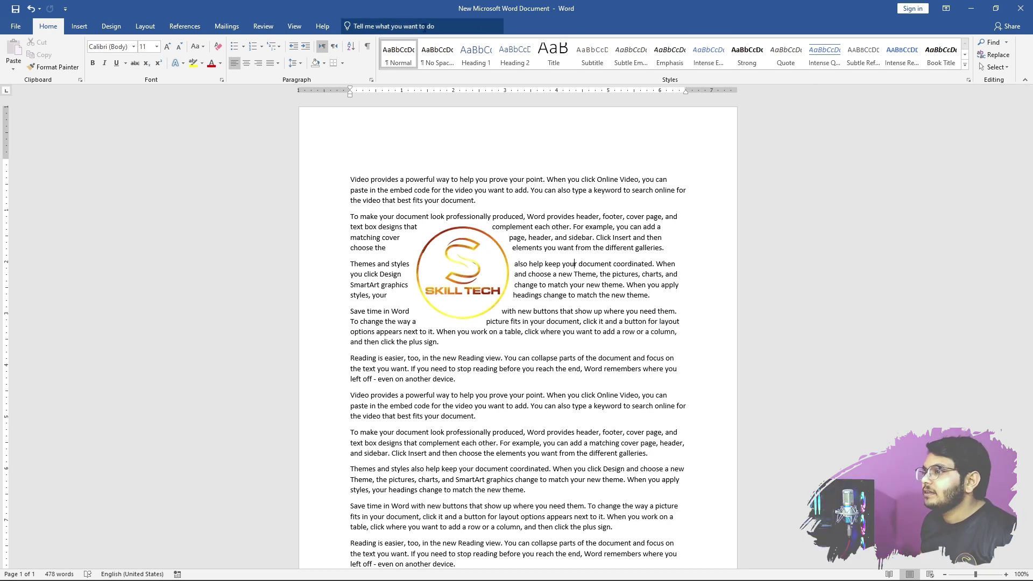
left_click(423, 218)
- Set the logo's wrapping to Top and Bottom and move it below the first line of the first paragraph
double_click(439, 248)
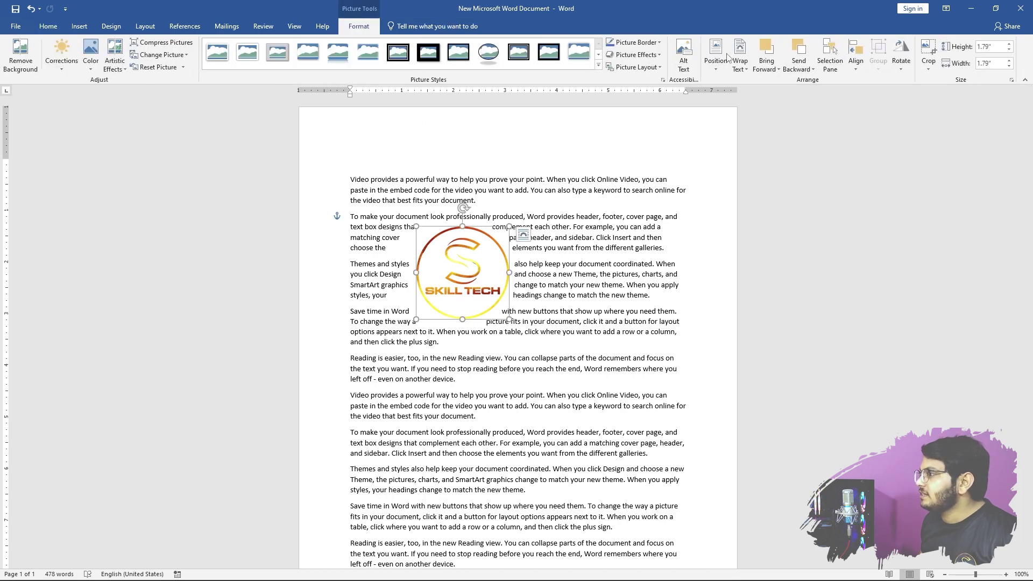
left_click(740, 64)
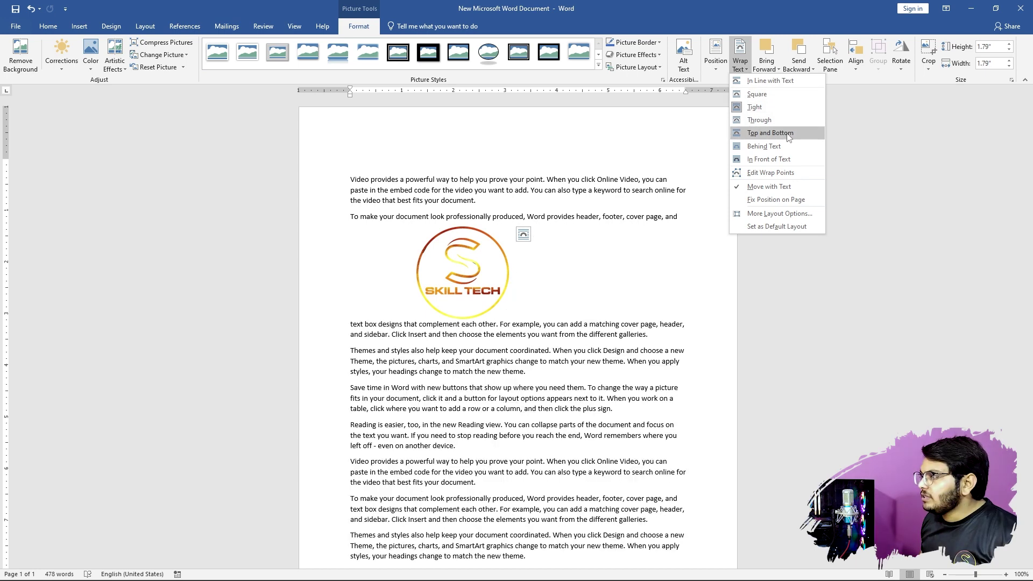
left_click(788, 137)
left_click_drag(453, 257, 511, 285)
left_click_drag(513, 288, 505, 219)
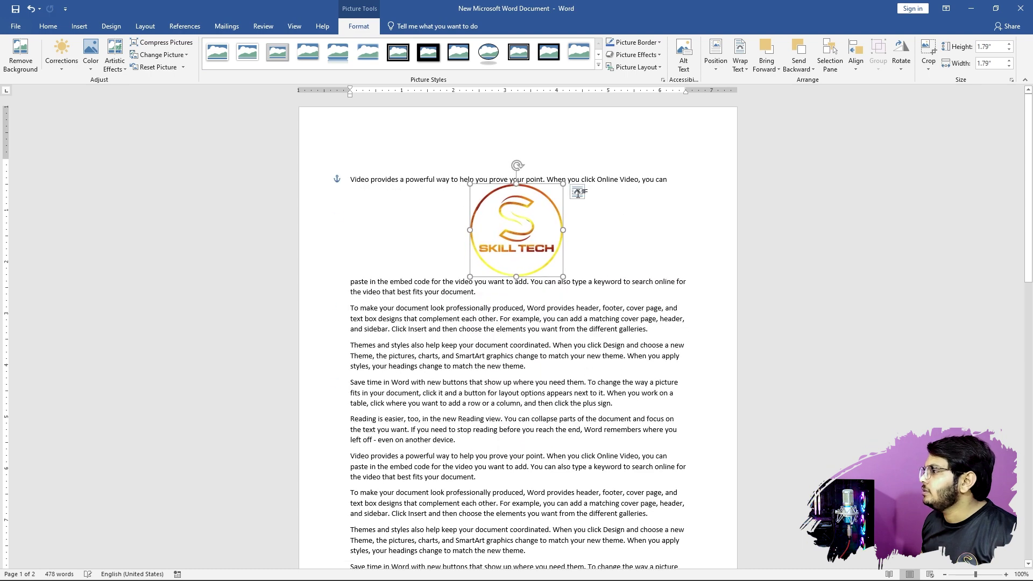
- Set the logo's wrapping to Behind Text and move it slightly up behind the first three paragraphs
left_click(739, 67)
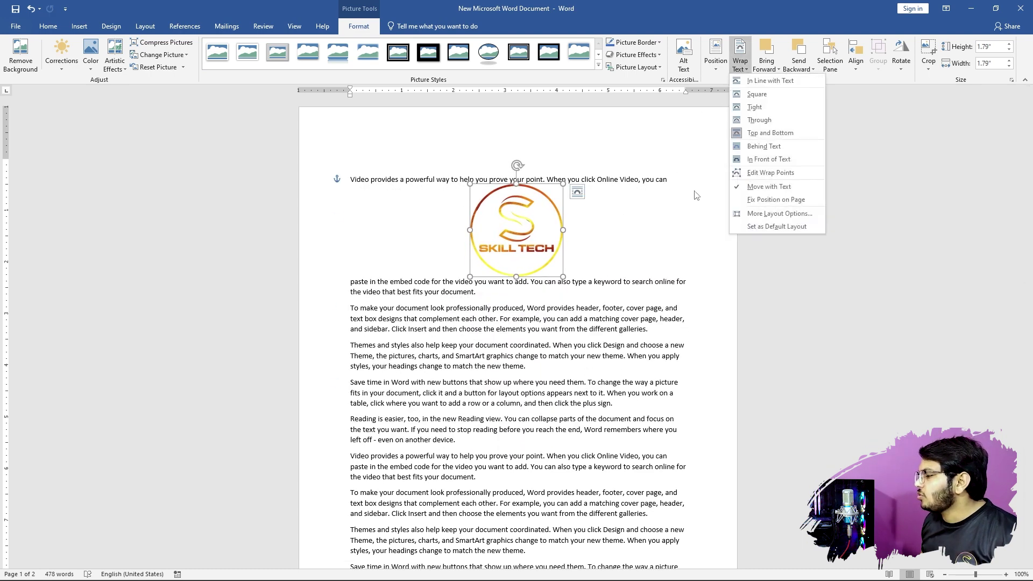
left_click(756, 146)
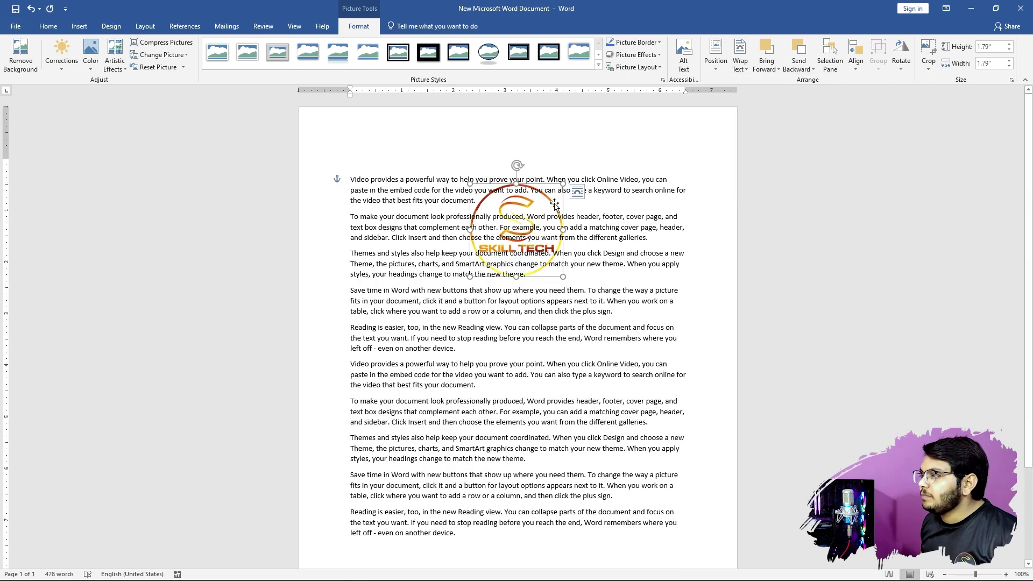
mouse_move(554, 204)
left_mouse_down()
mouse_move(562, 221)
mouse_move(476, 147)
mouse_move(533, 145)
mouse_move(547, 193)
left_mouse_up()
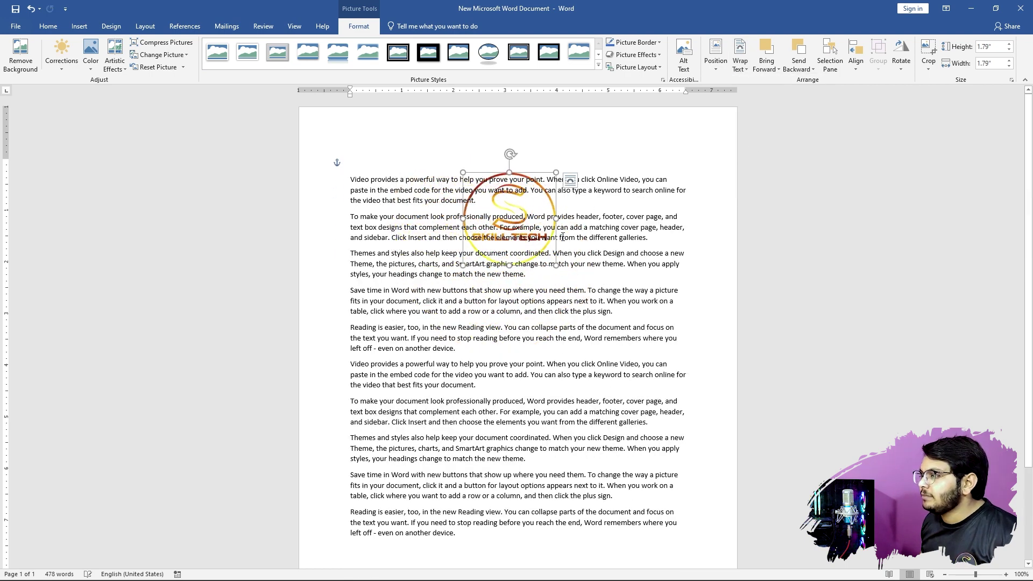
- Shrink the logo to about 1.03", add blank lines after "complement each" in the second paragraph, and move the logo to the right
left_click_drag(558, 268, 467, 248)
left_click(501, 264)
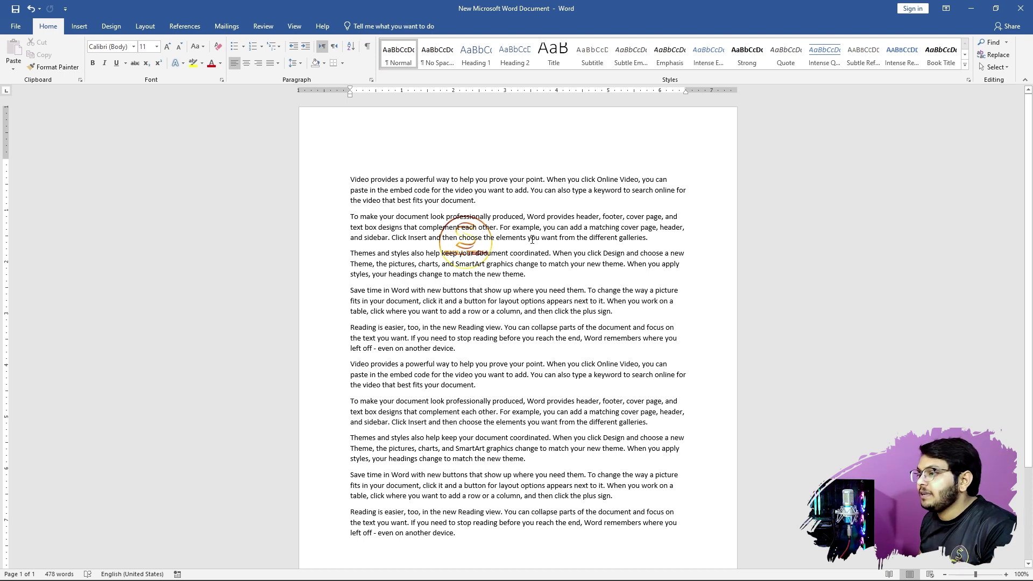
key("ctrl+z")
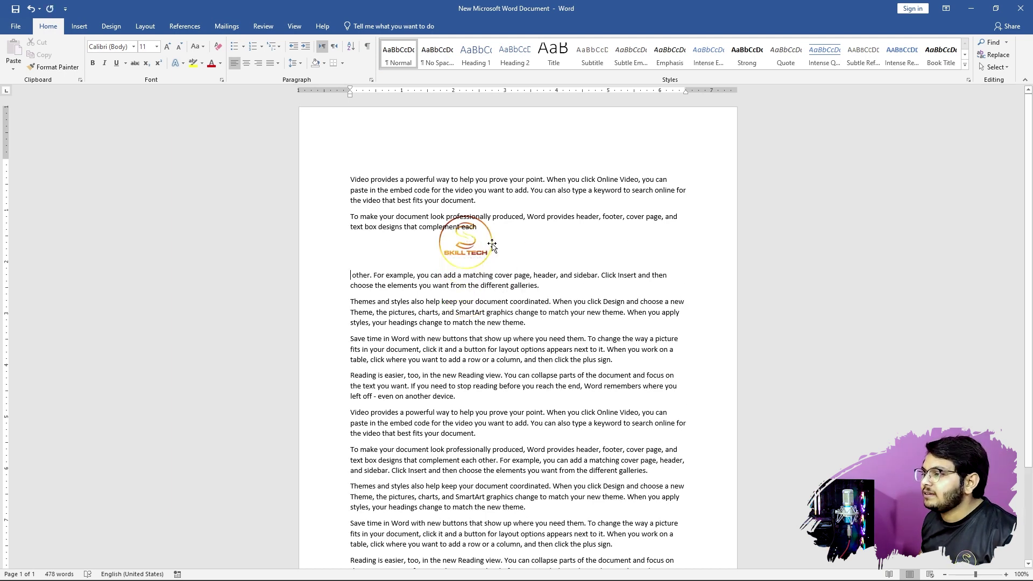
left_click_drag(493, 246, 574, 228)
- Set the logo's wrapping to In Front of Text, enlarge it to about 3.55" and move it toward the middle of the text
left_click(359, 25)
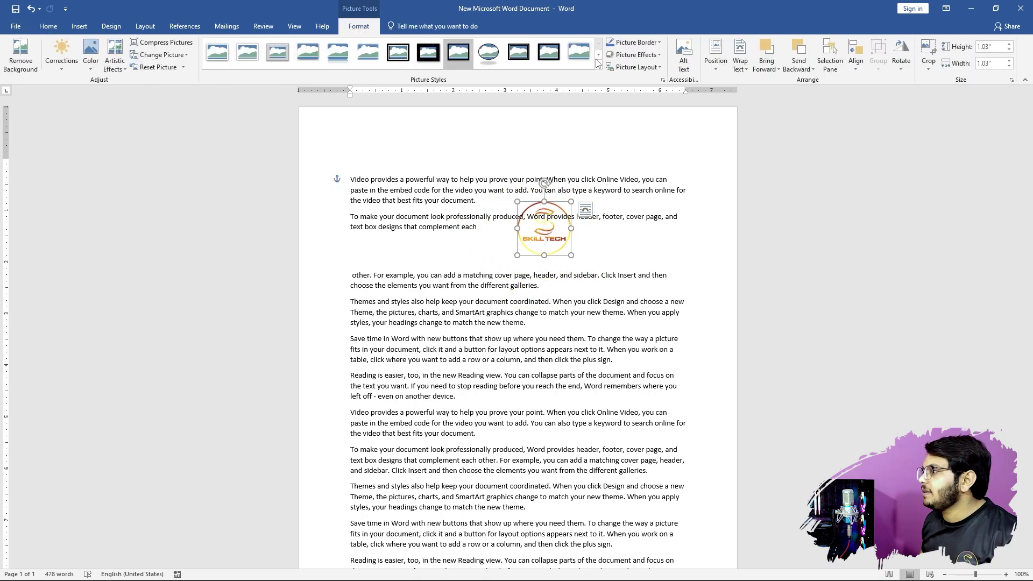
left_click(740, 60)
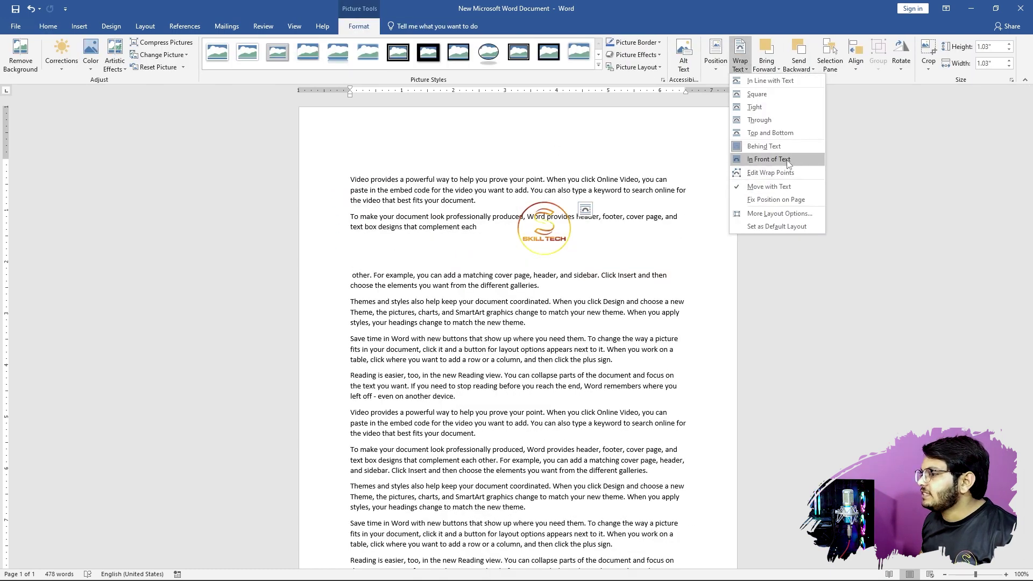
left_click(787, 159)
left_click_drag(574, 258, 702, 392)
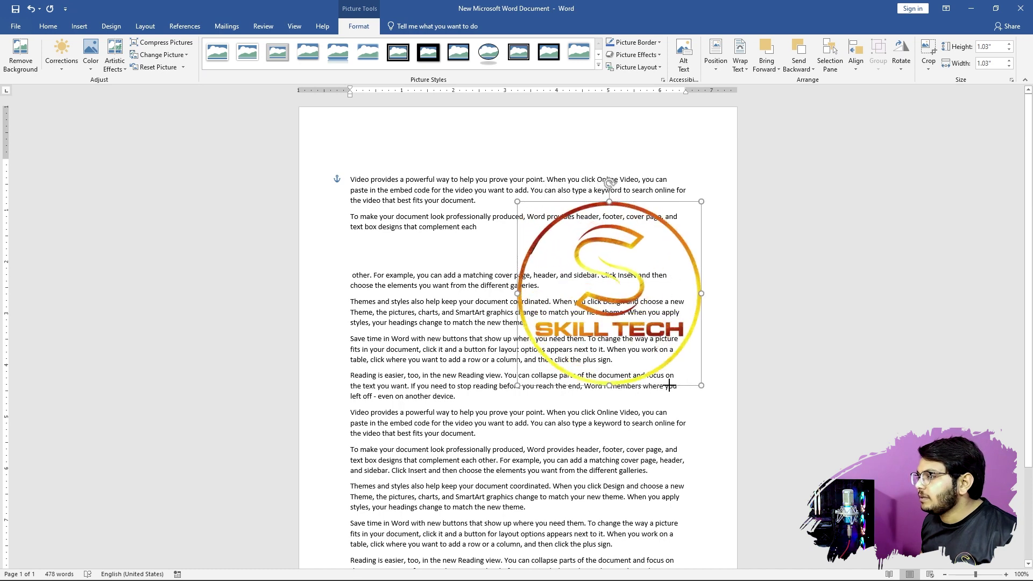
left_click_drag(635, 299, 521, 327)
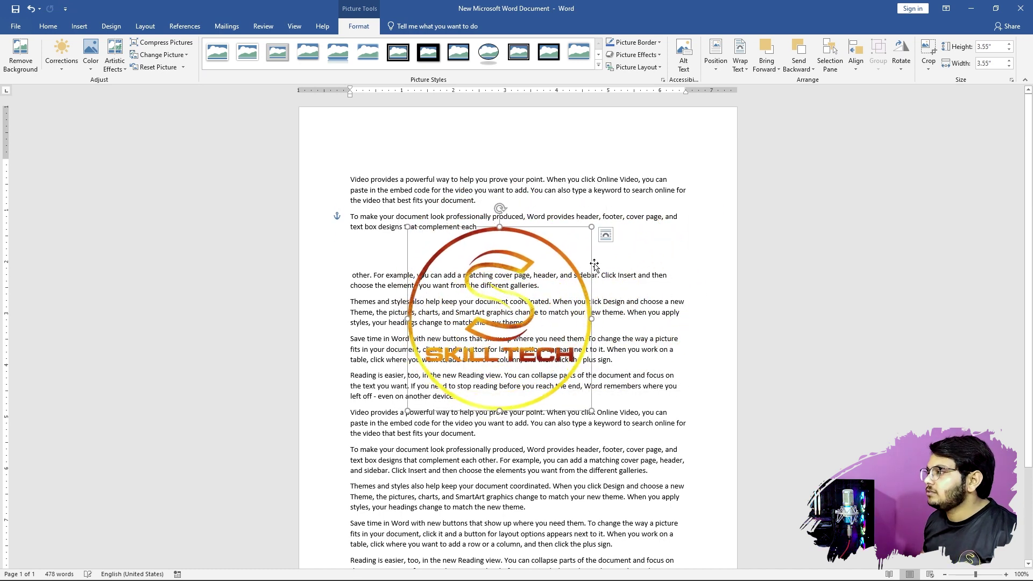
- Edit the tight-wrapped logo's wrap points, pulling the upper-left point outward and returning it to the logo's edge
left_click(741, 70)
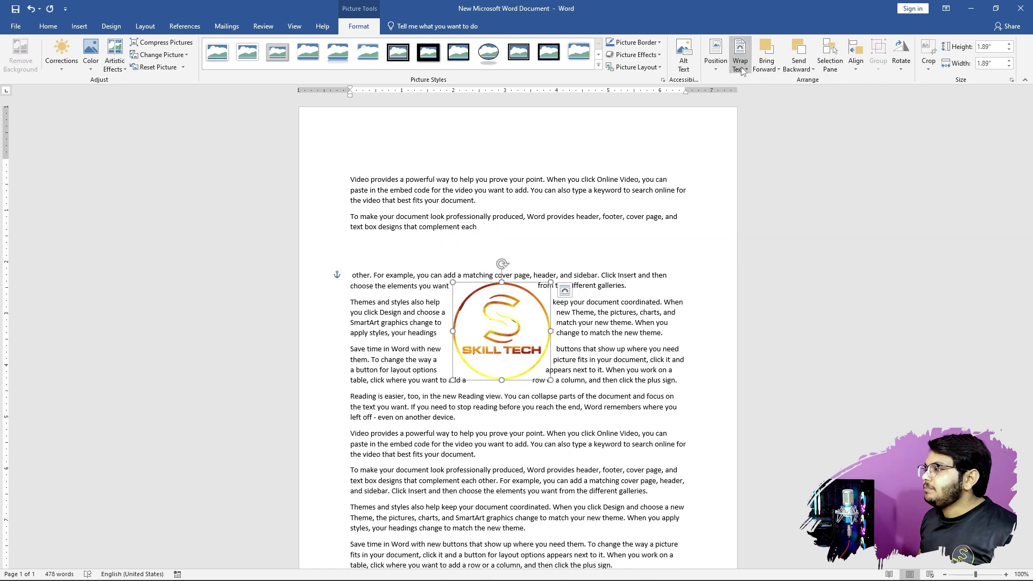
left_click(741, 69)
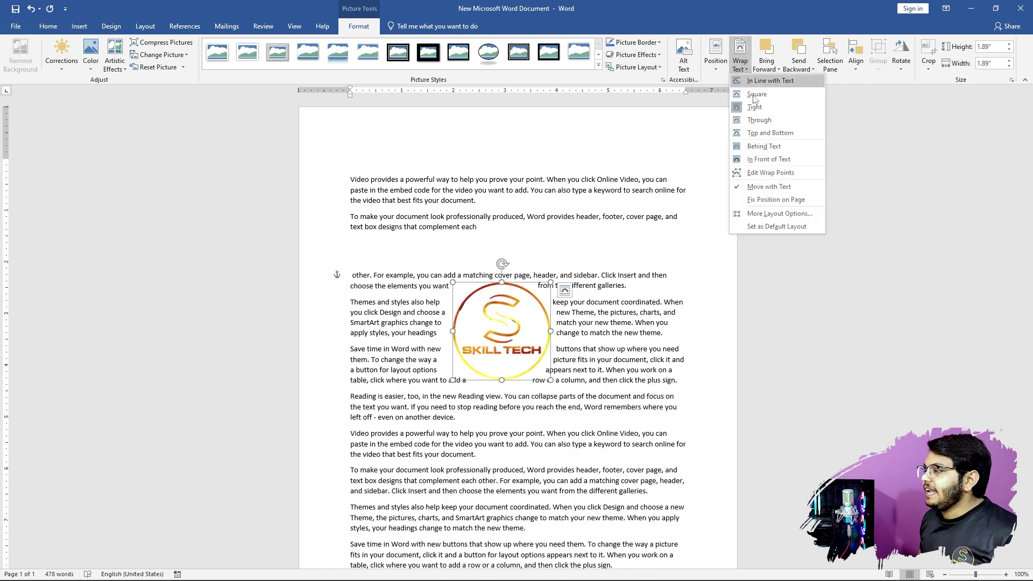
left_click(764, 173)
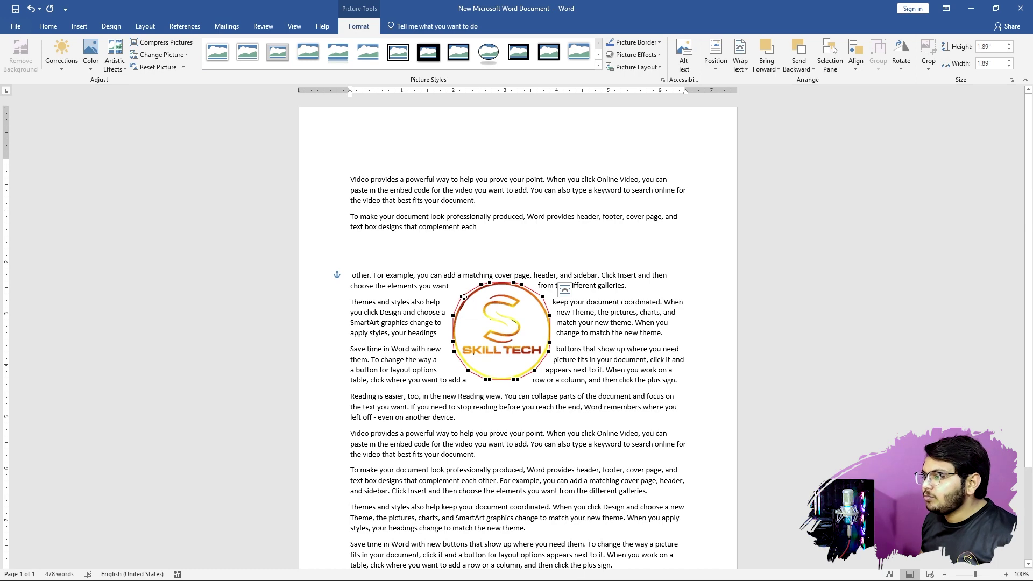
left_click_drag(463, 296, 419, 290)
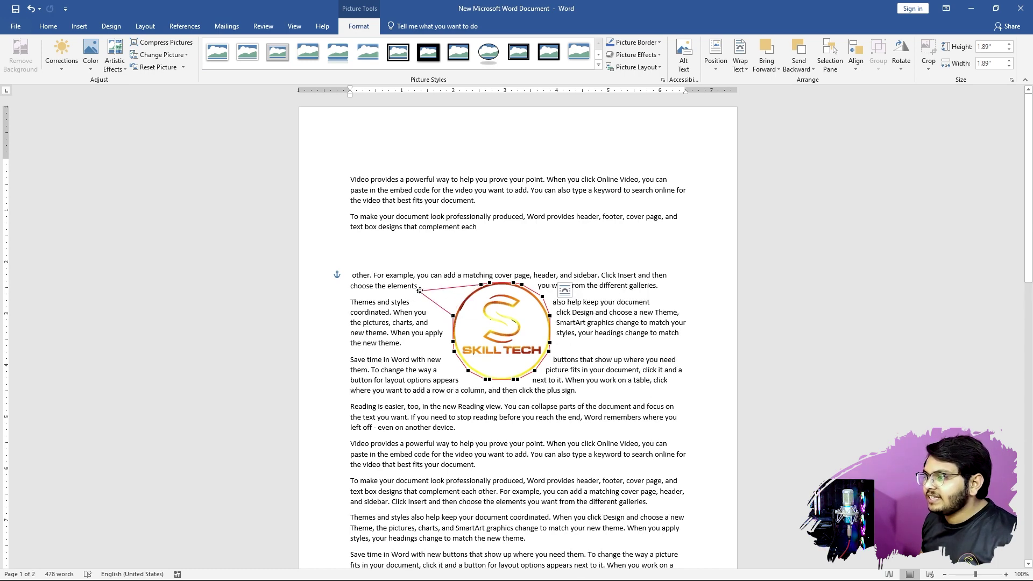
left_click_drag(419, 291, 463, 298)
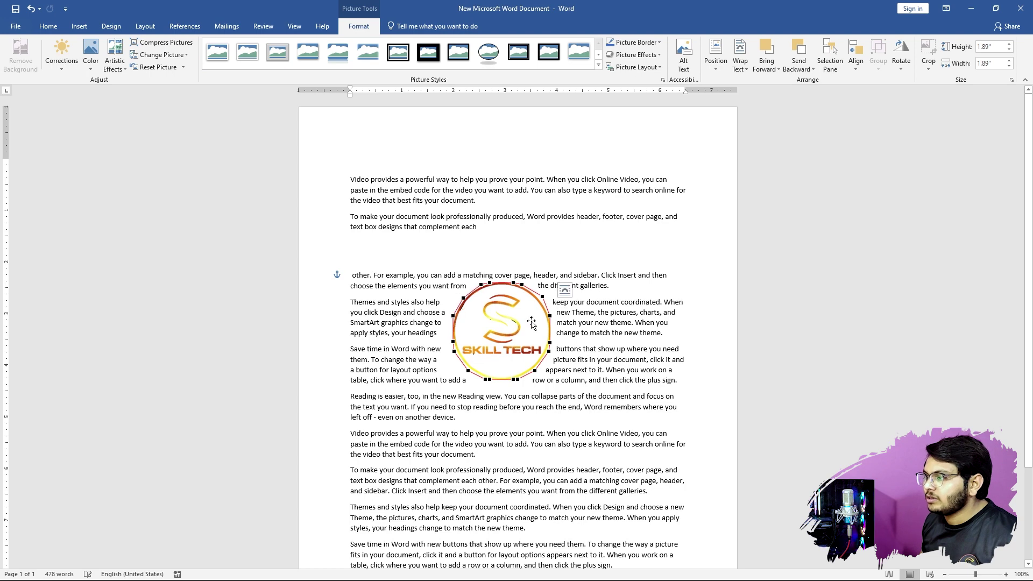
- Pull the wrap points on the logo's right and lower-right sides outward, and move the logo down beside the fourth to sixth paragraphs
left_click_drag(552, 316, 587, 311)
left_click_drag(548, 344, 516, 409)
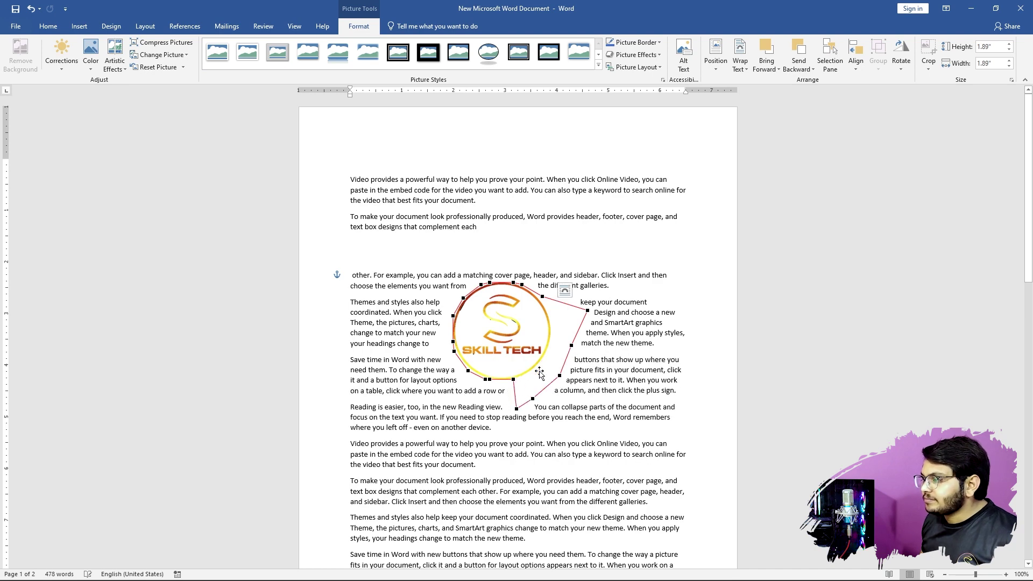
left_click_drag(507, 336, 473, 418)
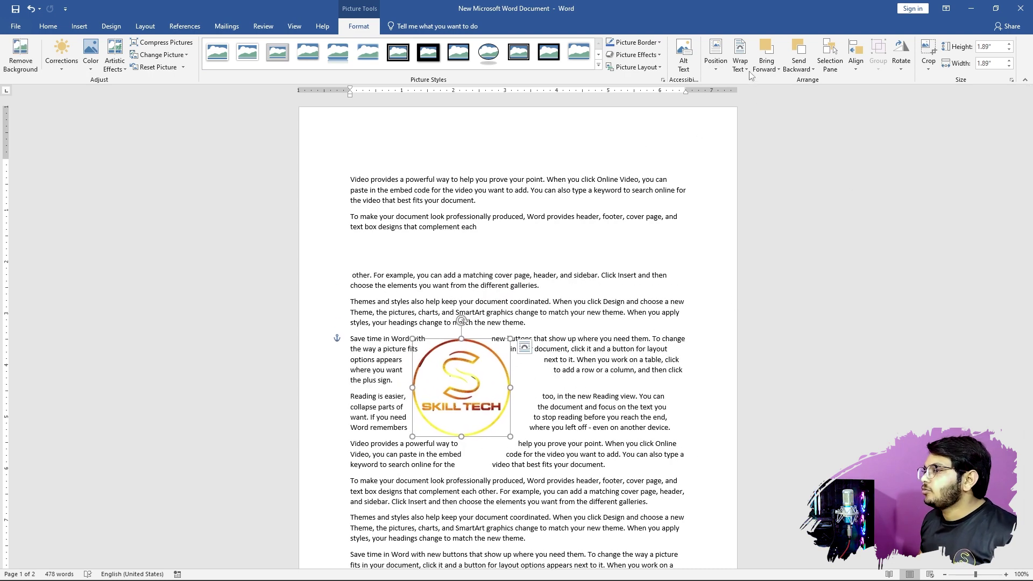
- Delete the logo, insert the lime drink picture below the first paragraph, and open its picture formatting options
key("Delete")
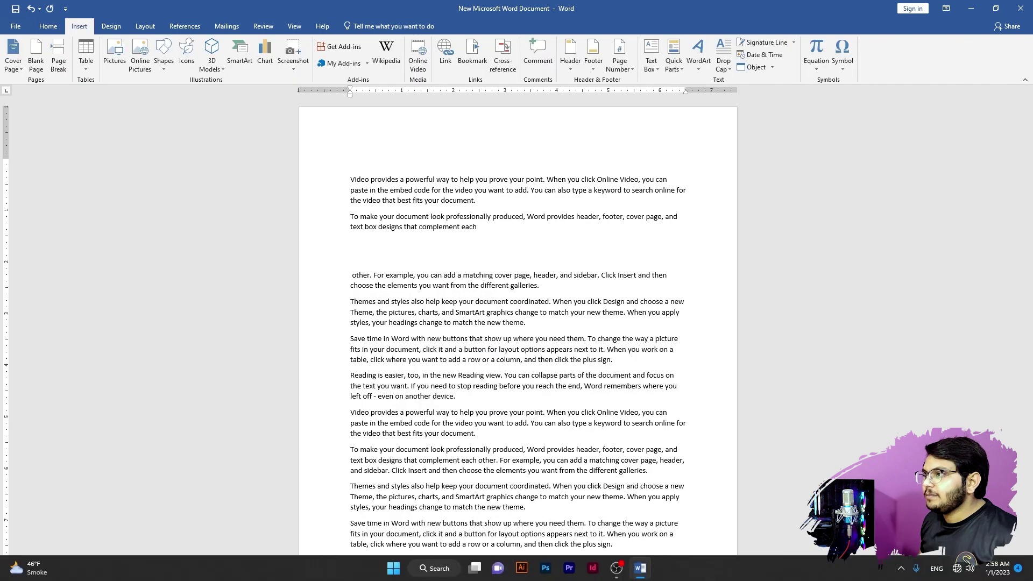
left_click(640, 569)
left_click_drag(805, 161, 527, 324)
left_click_drag(482, 370, 487, 204)
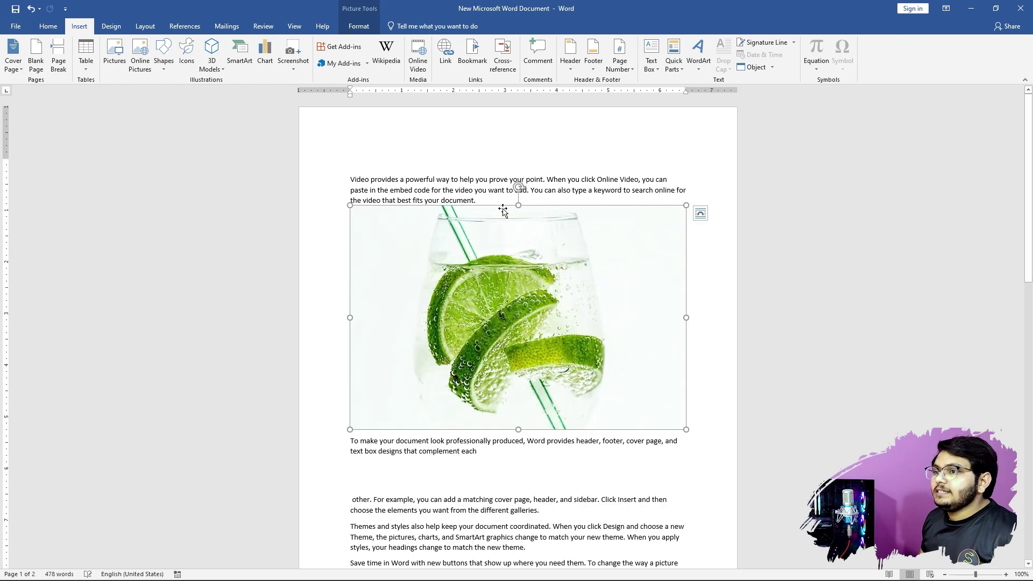
left_click(359, 27)
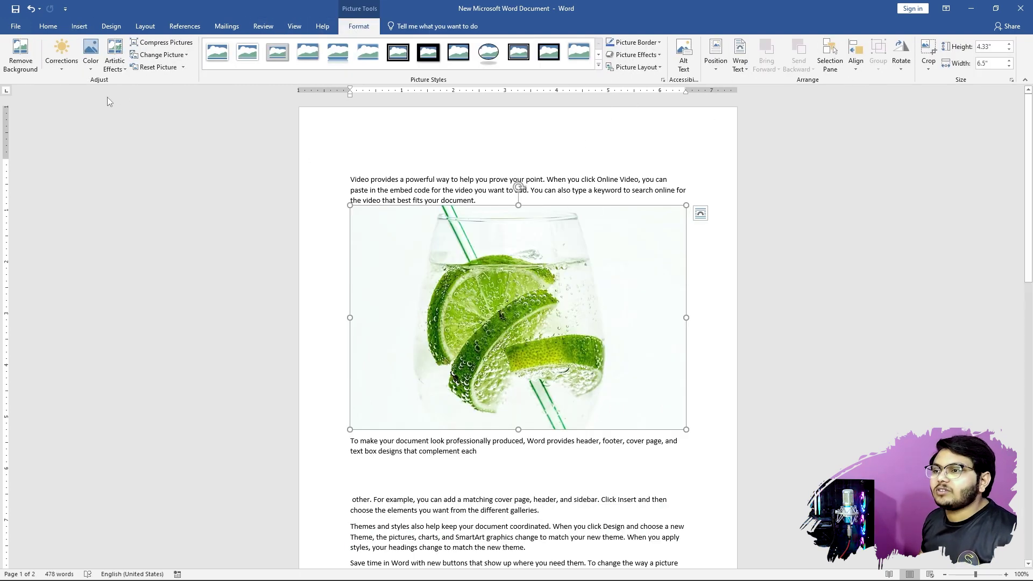
- Apply the strongest sharpen preset to the lime picture, and replace it with the Soften: 50% preset
left_click(61, 67)
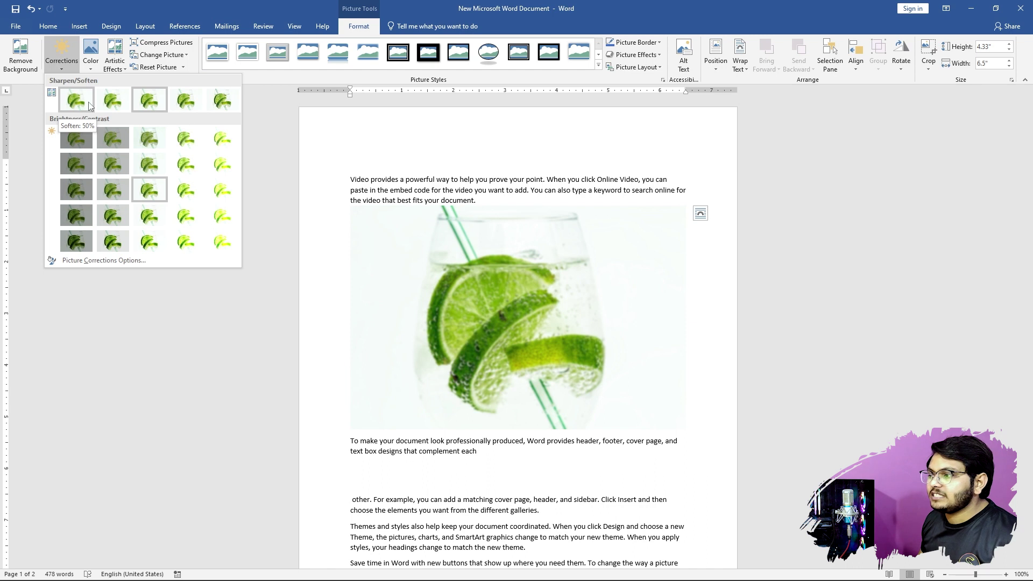
left_click(230, 100)
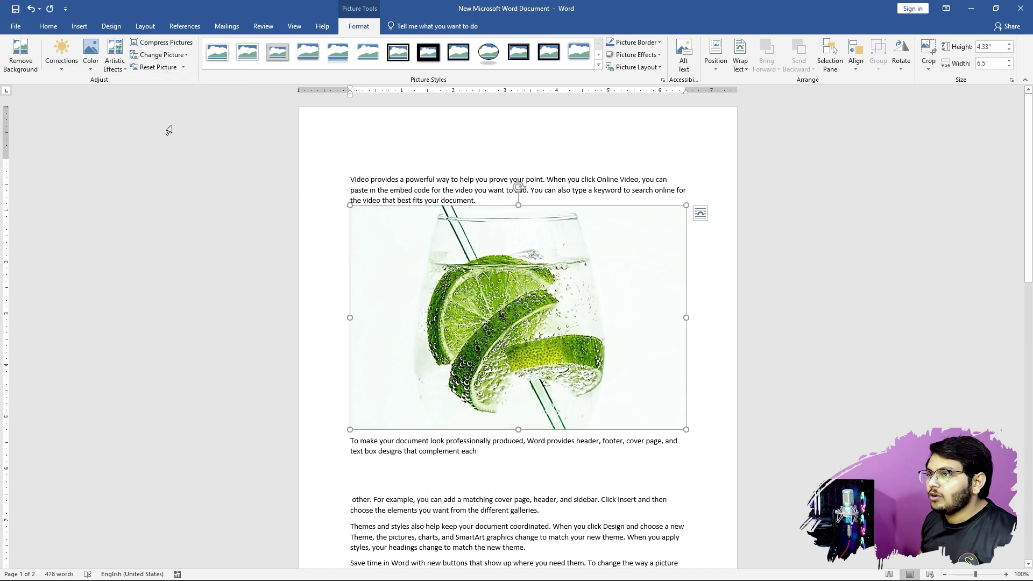
left_click(70, 59)
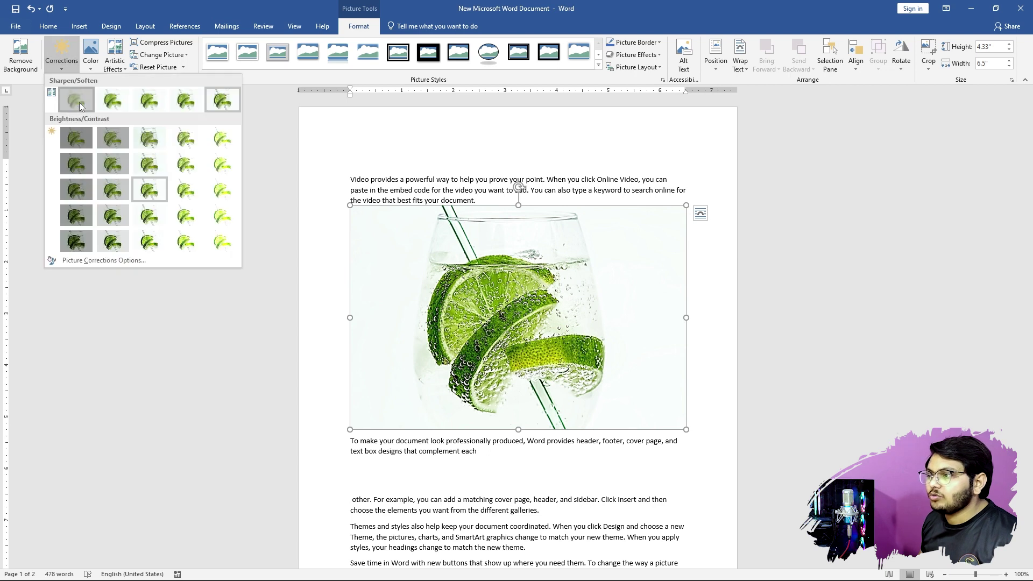
left_click(79, 105)
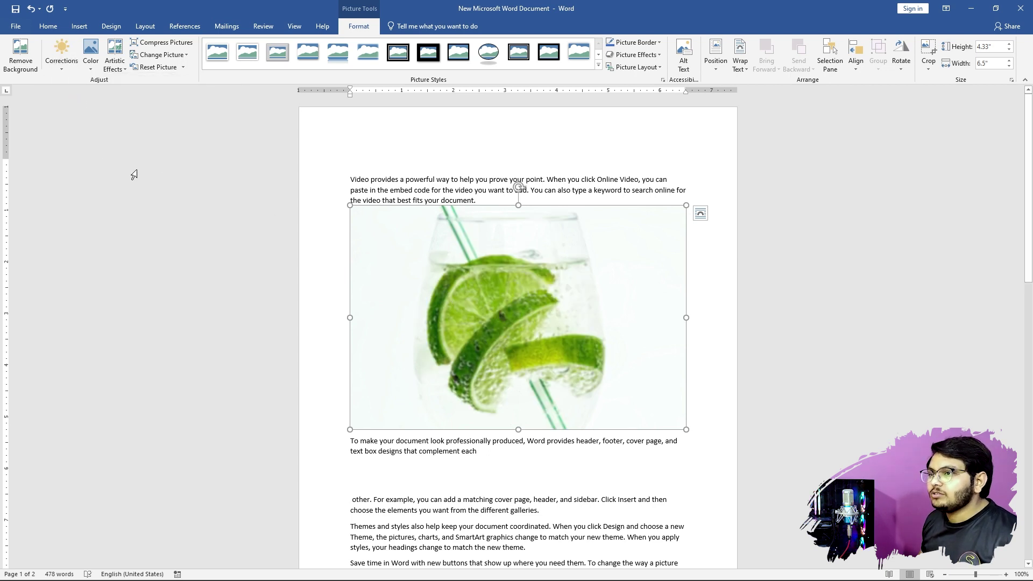
- Try the brightest, lowest-contrast correction with the strongest sharpen preset on the lime picture, and reset the picture
left_click(61, 54)
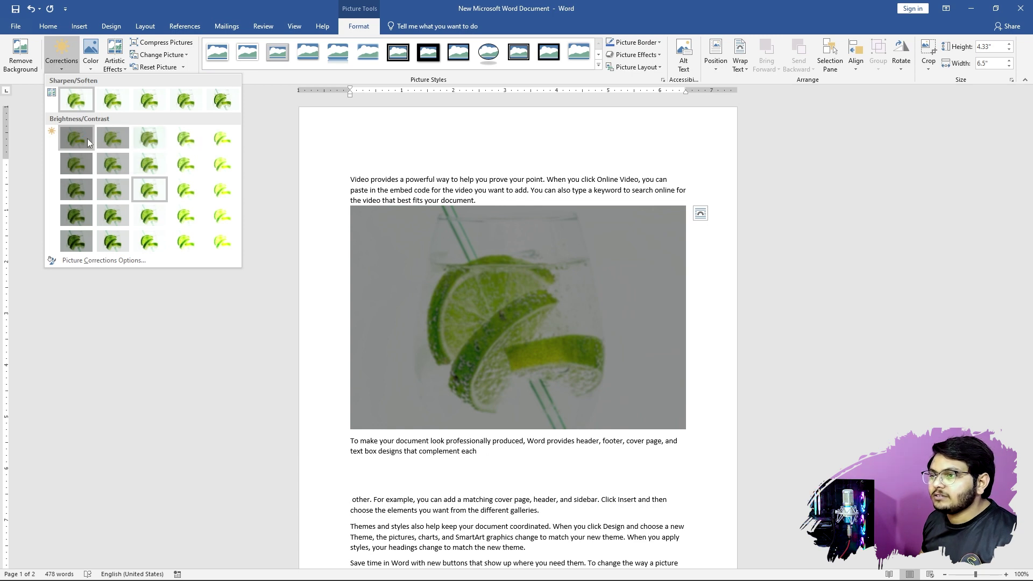
left_click(228, 142)
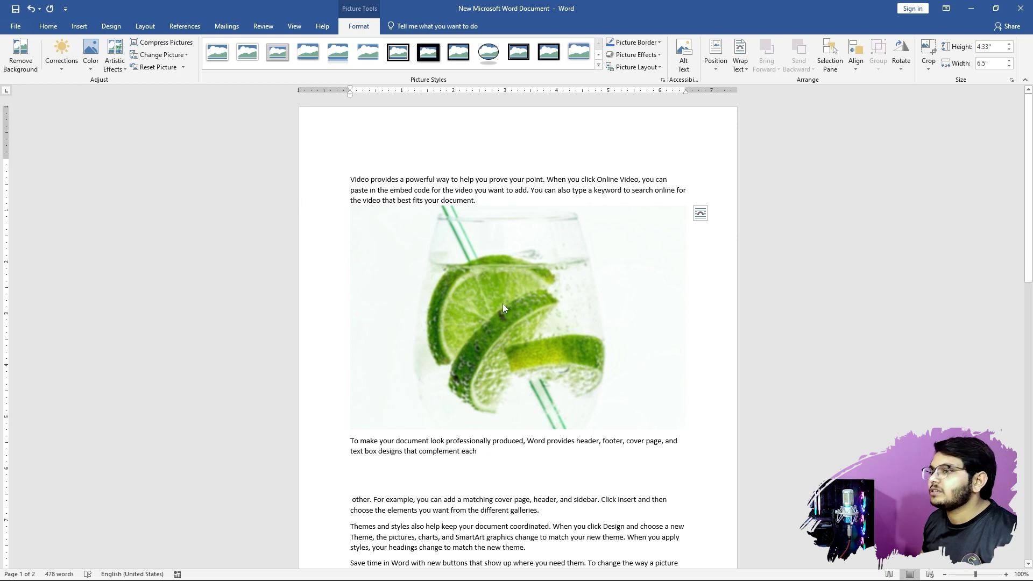
left_click(61, 61)
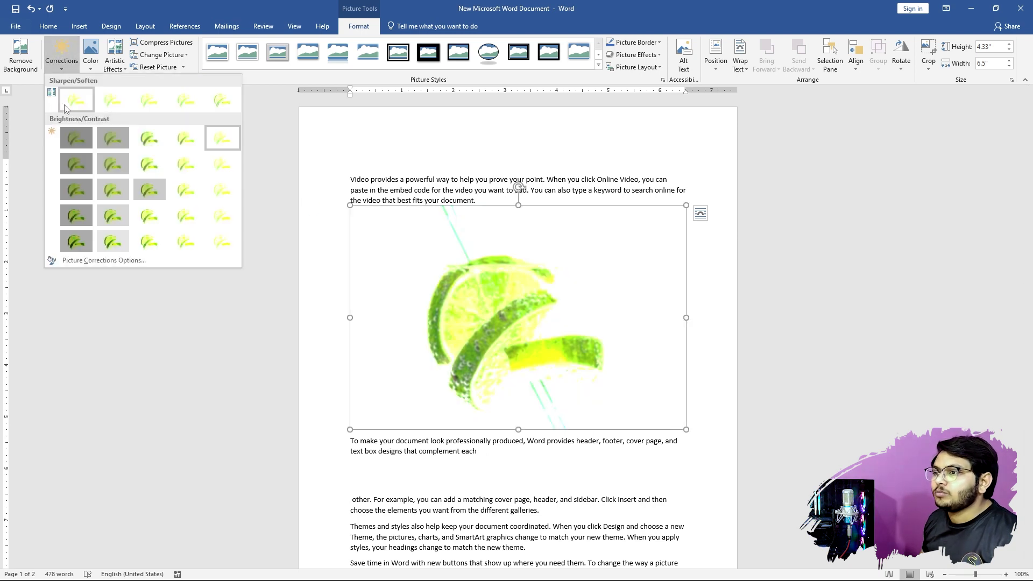
left_click(224, 99)
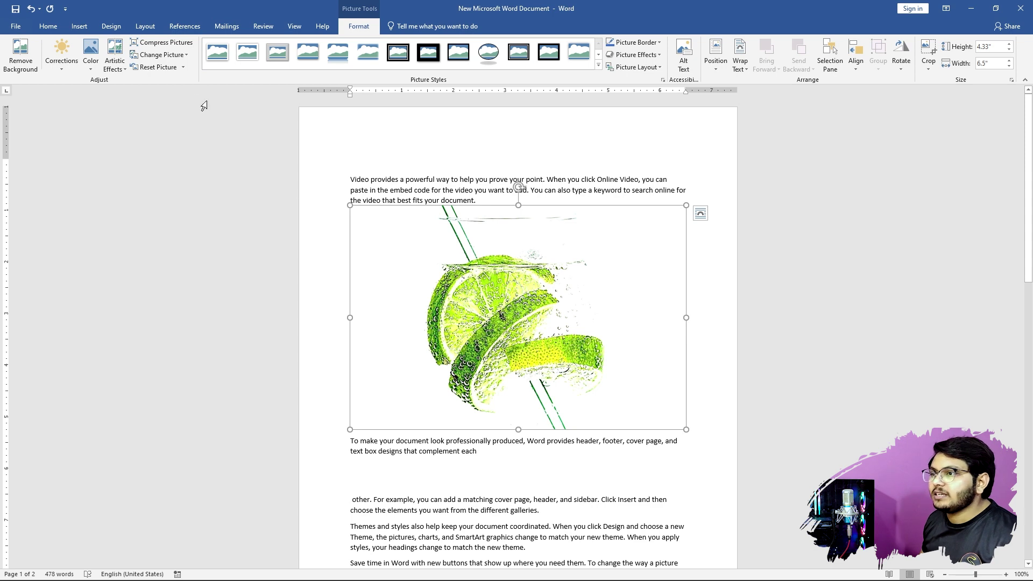
left_click(159, 68)
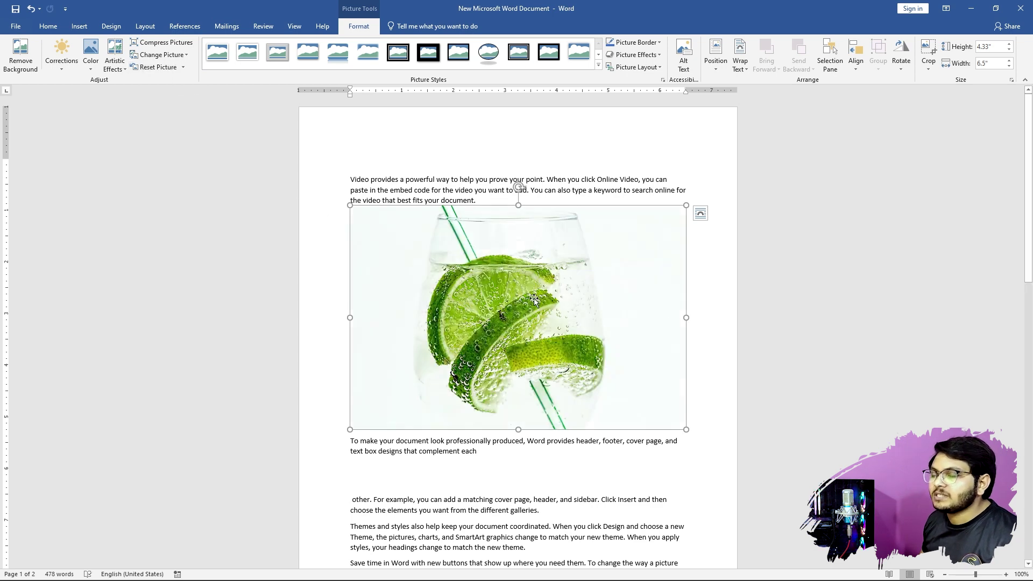
- Try the dark orange accent recolor on the lime picture, and reset the picture to its original colors
left_click(71, 76)
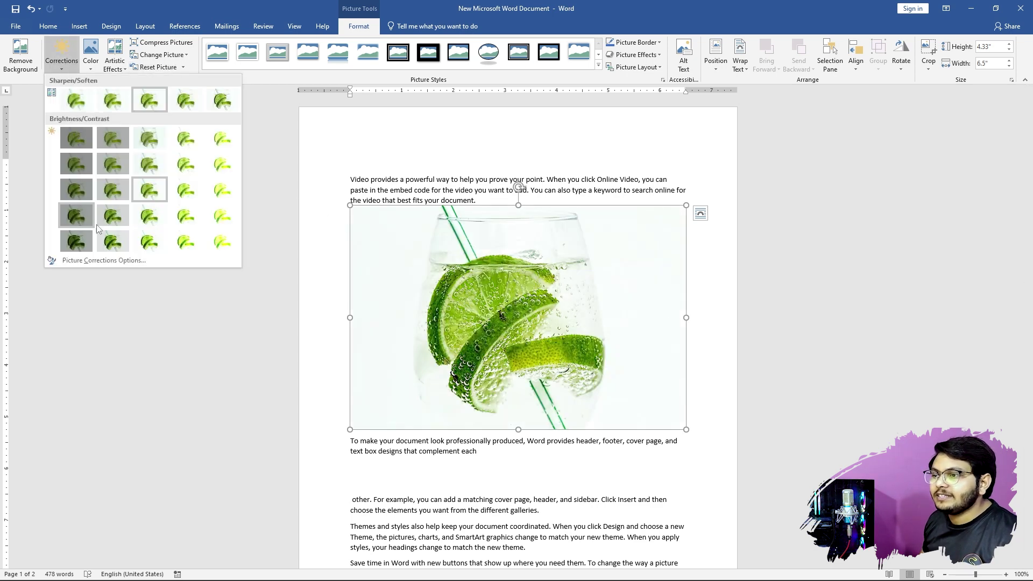
left_click(90, 64)
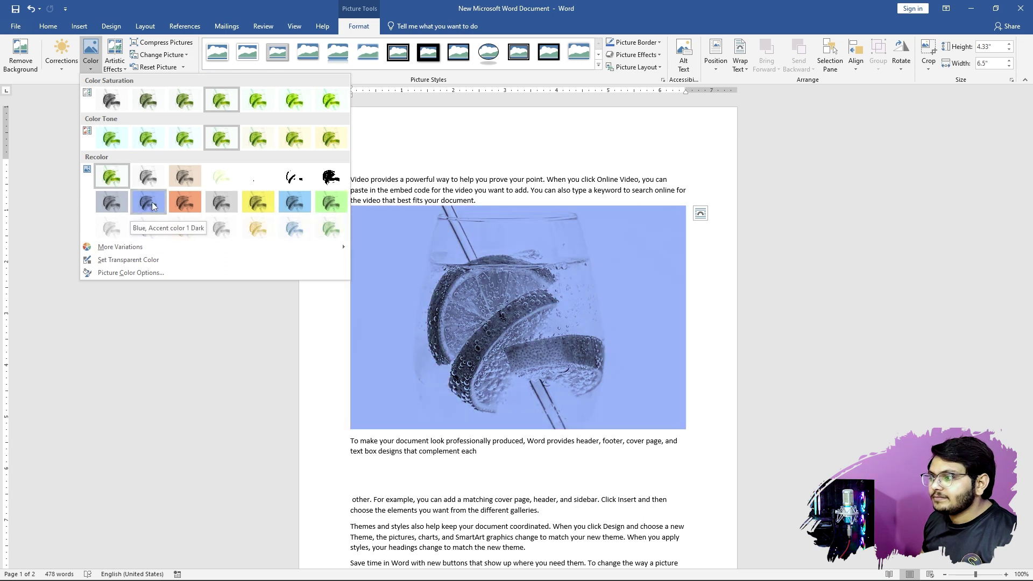
left_click(176, 199)
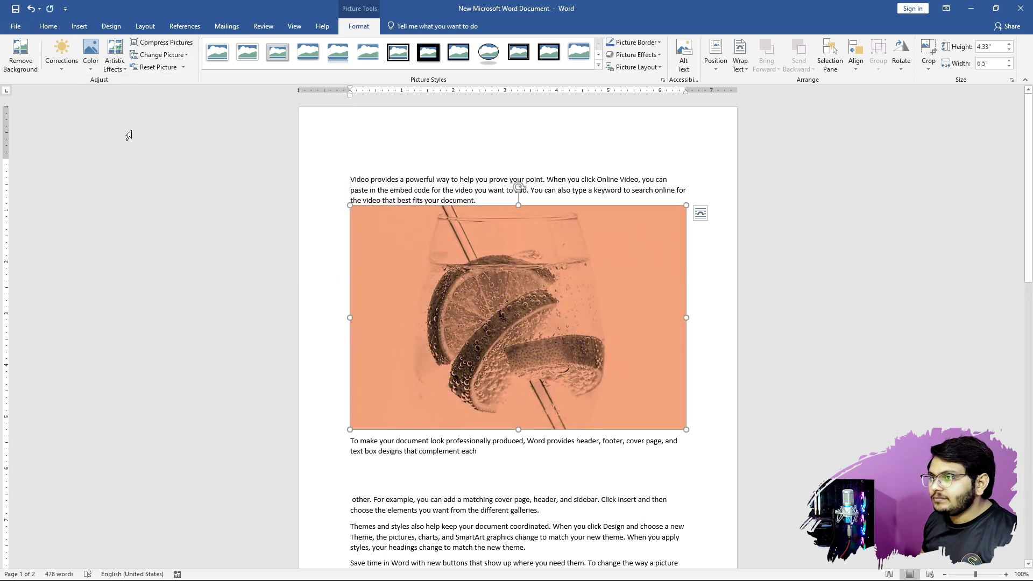
left_click(91, 56)
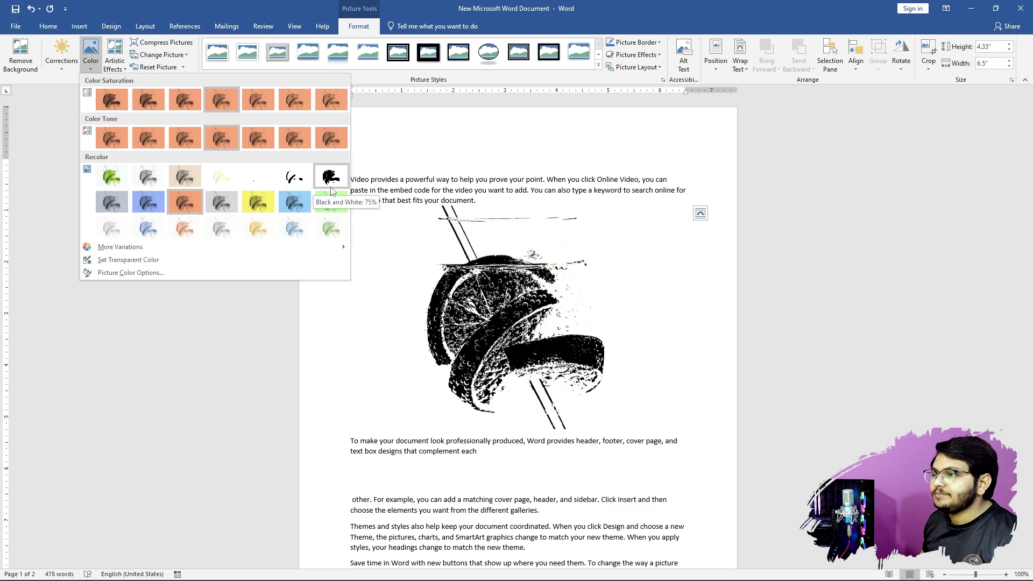
left_click(515, 298)
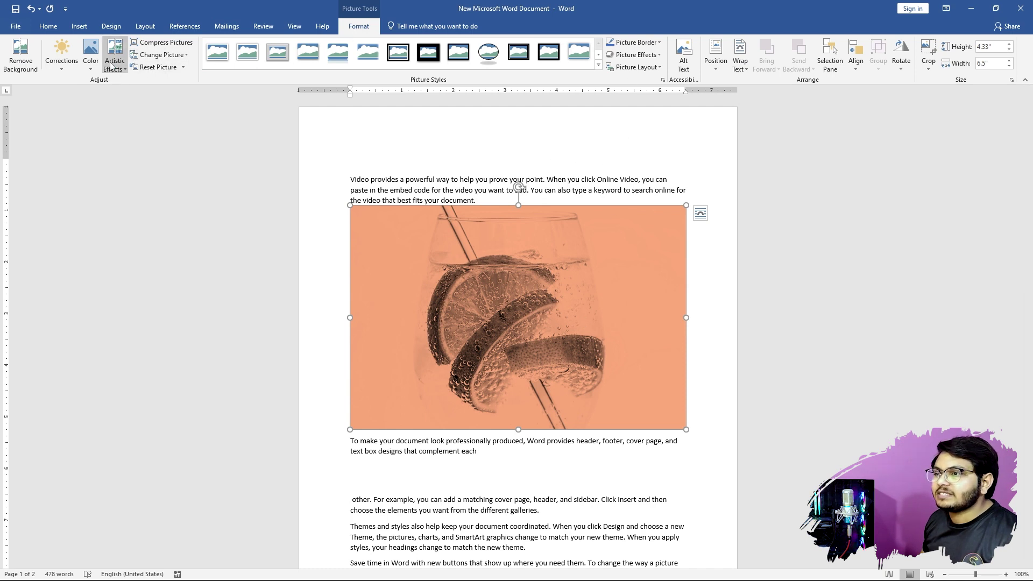
left_click(159, 68)
- Try the Glow Edges artistic effect on the lime picture and undo it
left_click(114, 61)
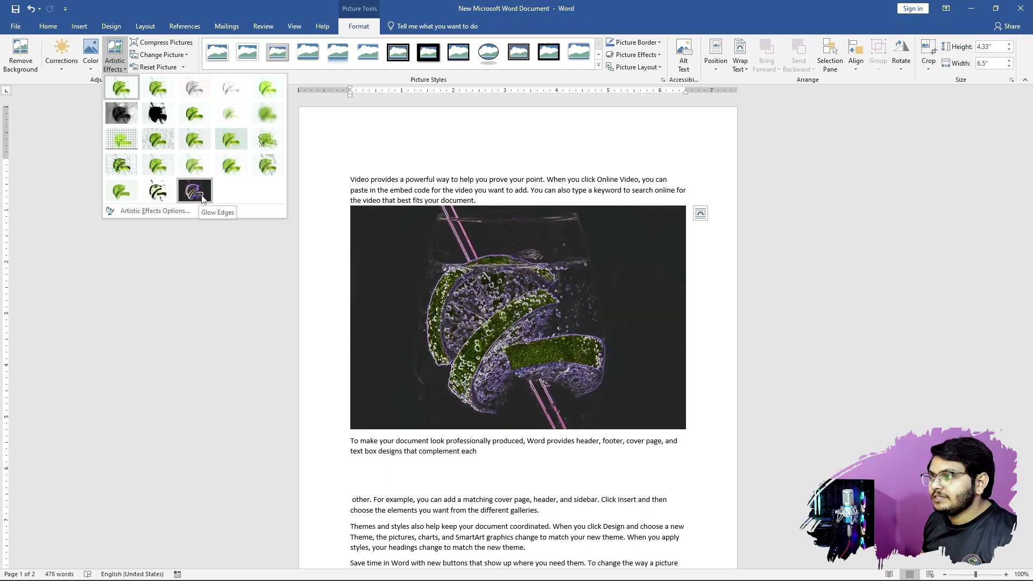
left_click(202, 199)
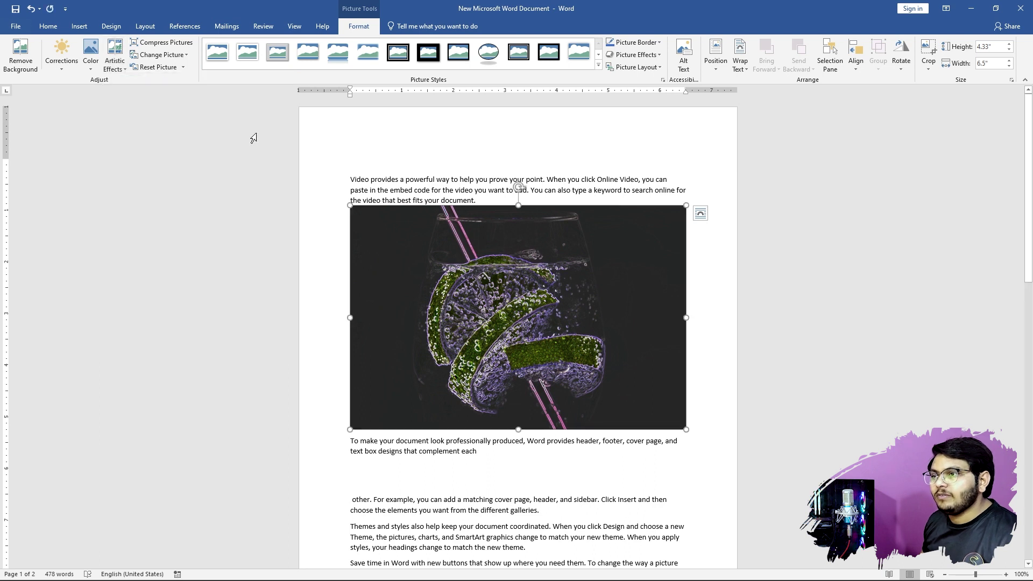
key("ctrl+z")
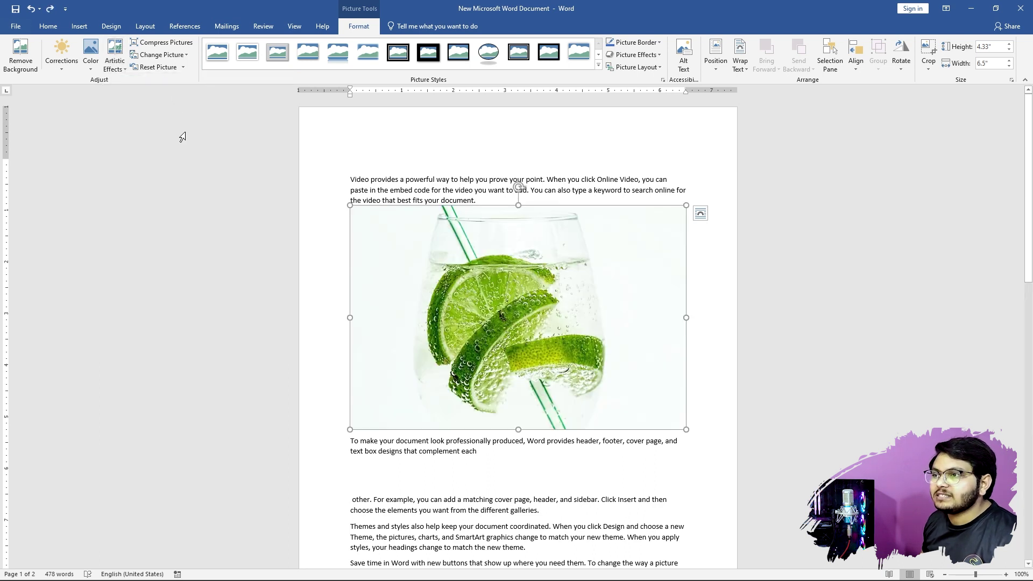
- Apply the grid-patterned Light Screen artistic effect to the lime picture and raise its grid size to 10
left_click(115, 61)
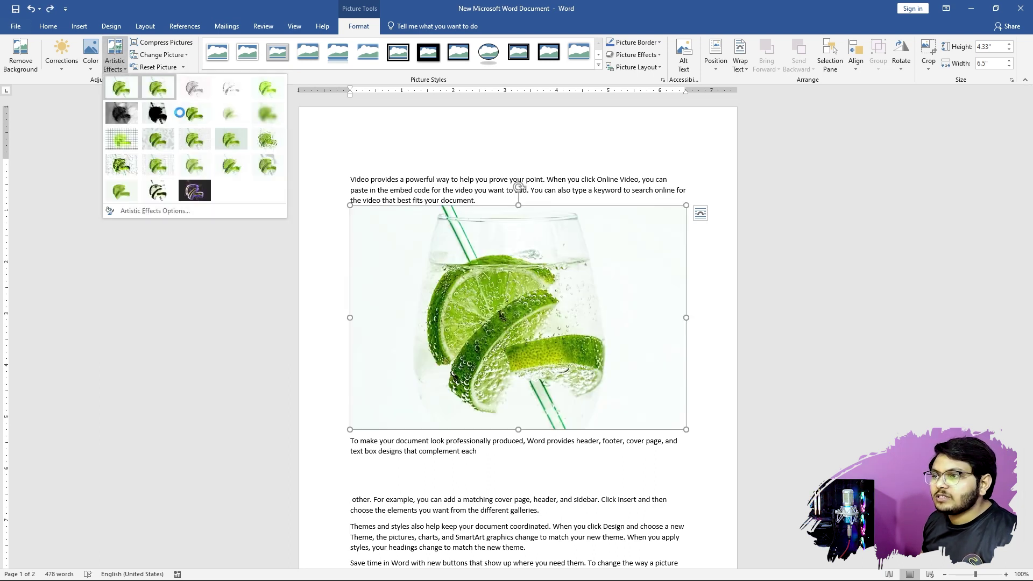
left_click(128, 137)
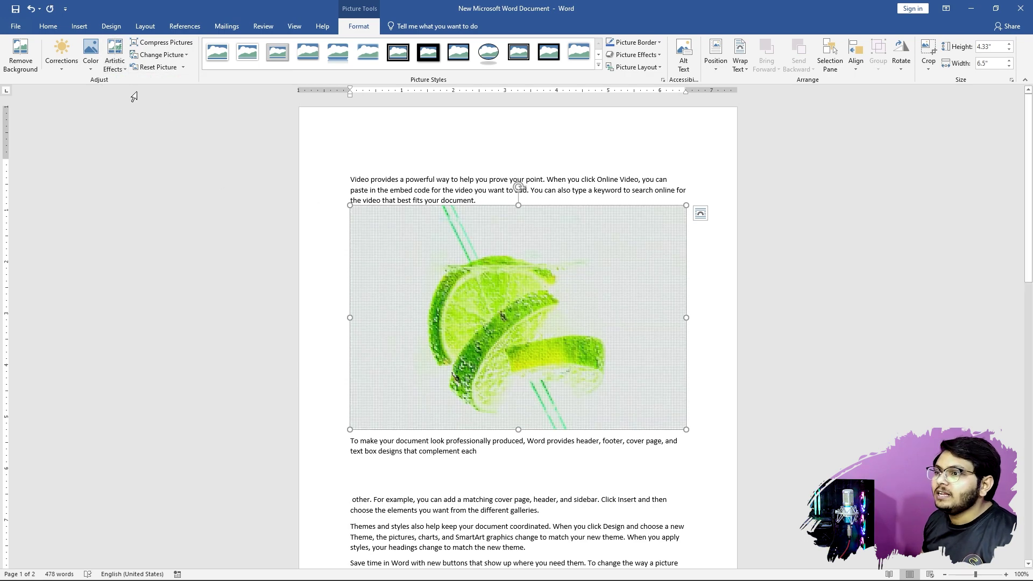
left_click(115, 60)
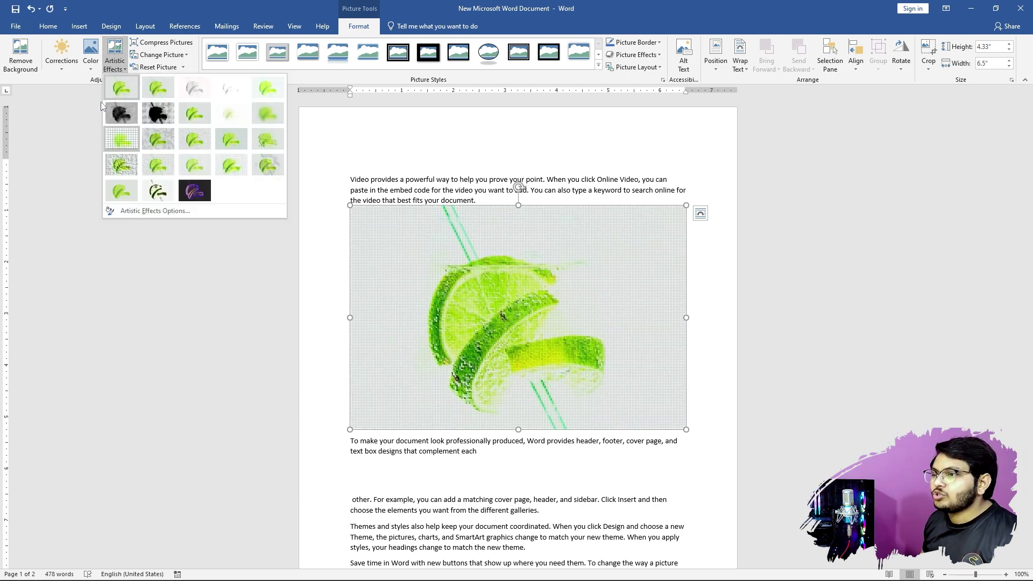
left_click(185, 212)
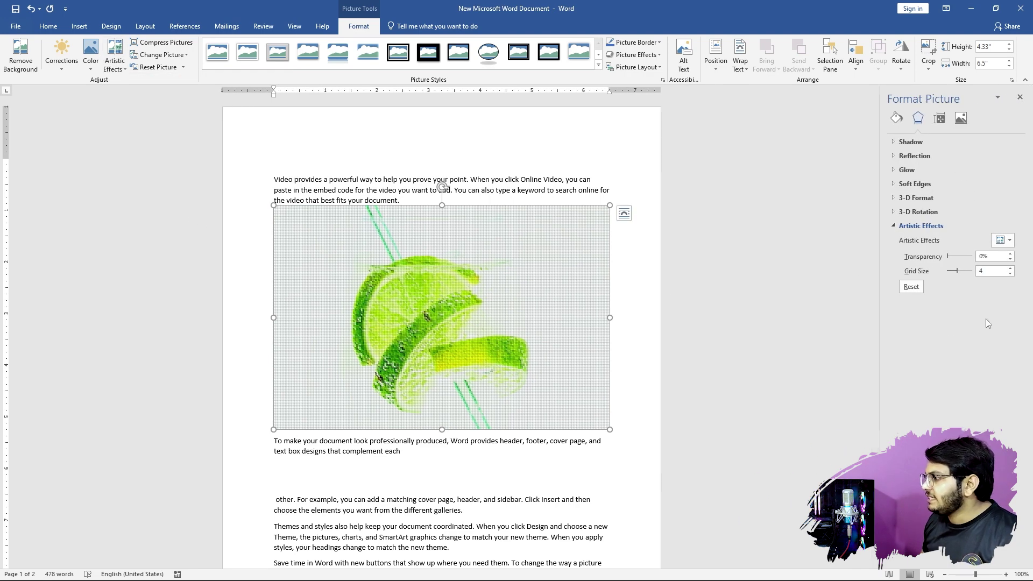
left_click_drag(959, 271, 970, 271)
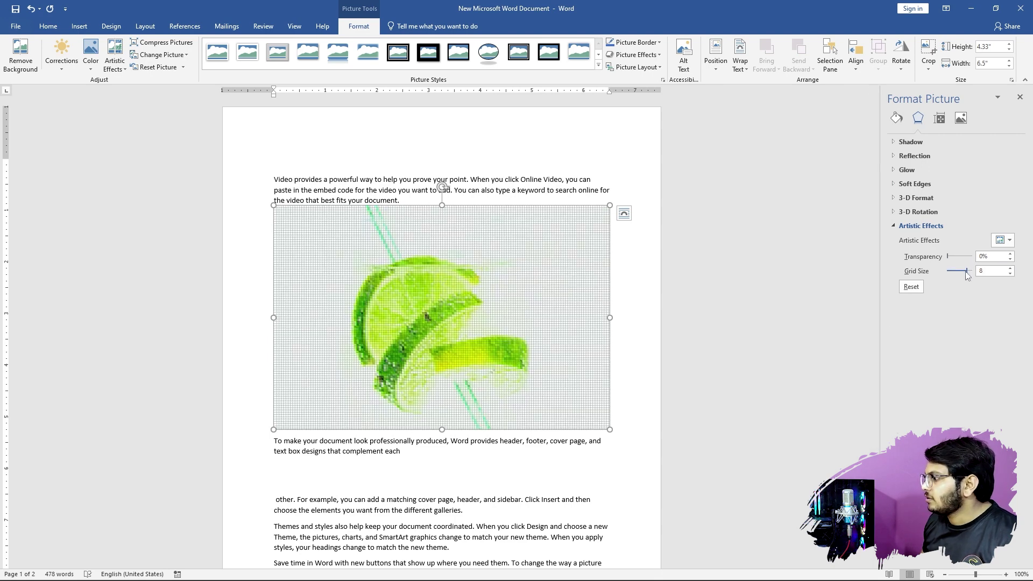
left_click_drag(967, 272, 984, 270)
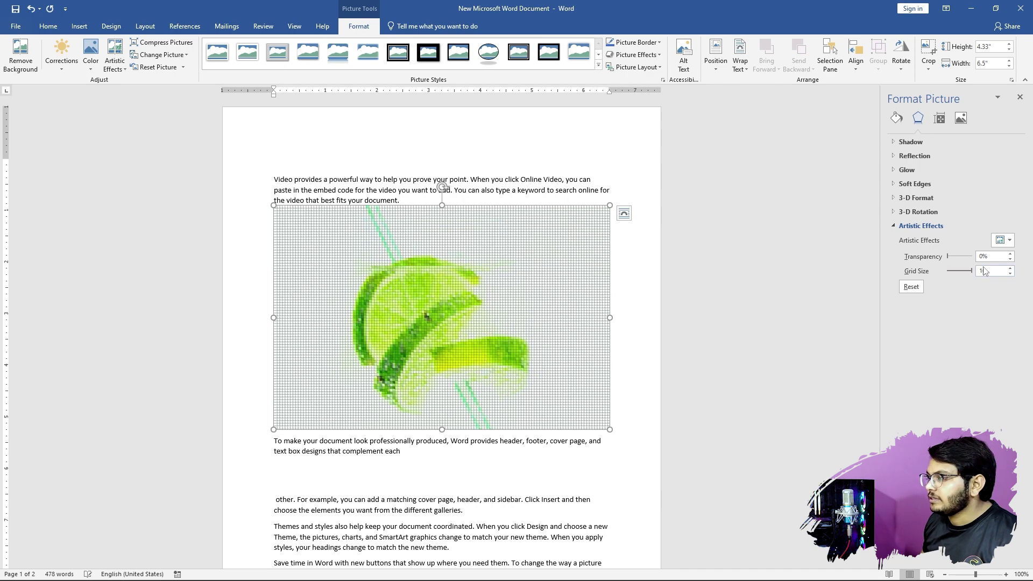
- Change the lime picture's artistic effect to Marker, with its size at 94 and transparency at 32%
left_click(1005, 240)
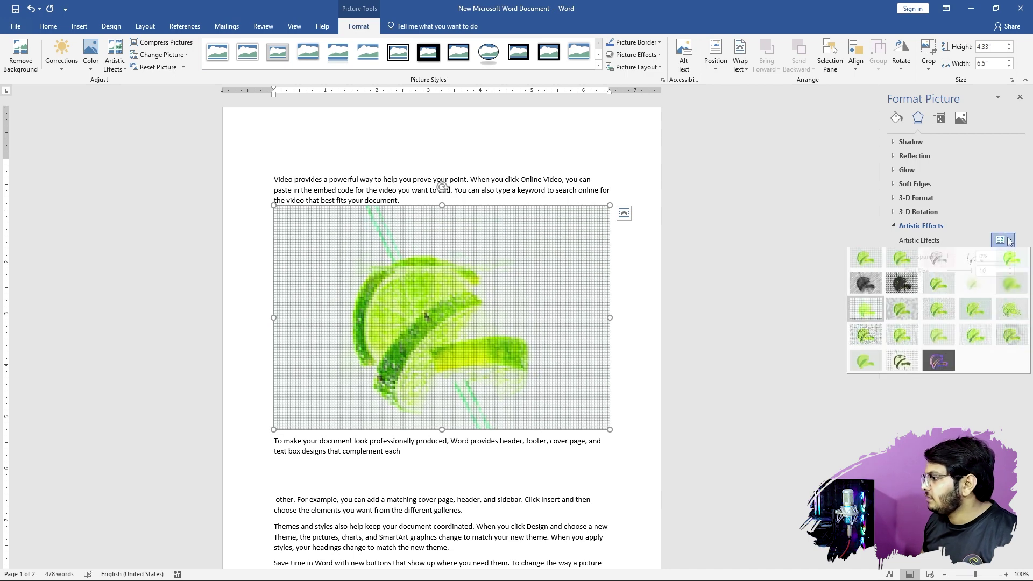
left_click(911, 266)
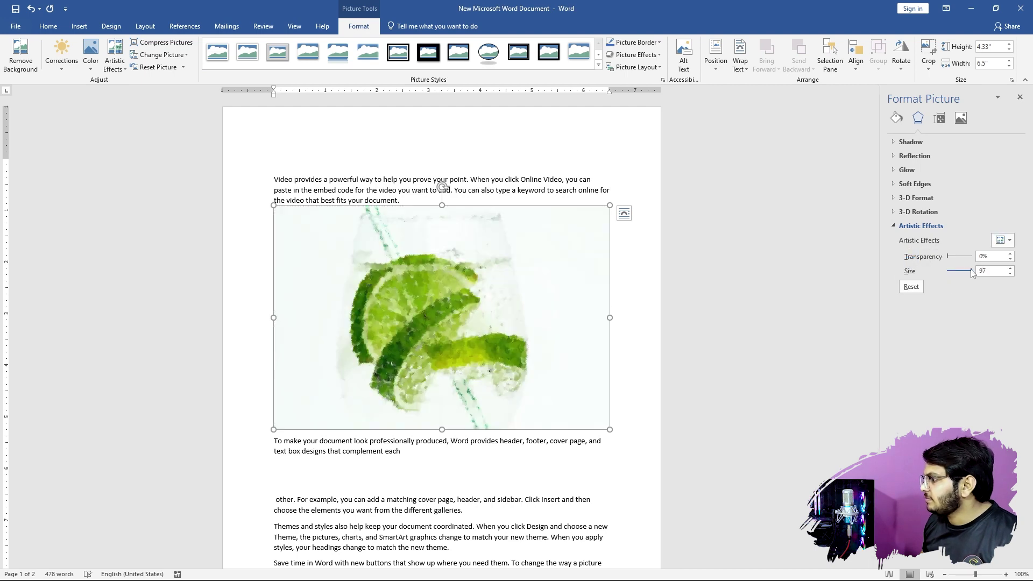
left_click_drag(966, 271, 959, 271)
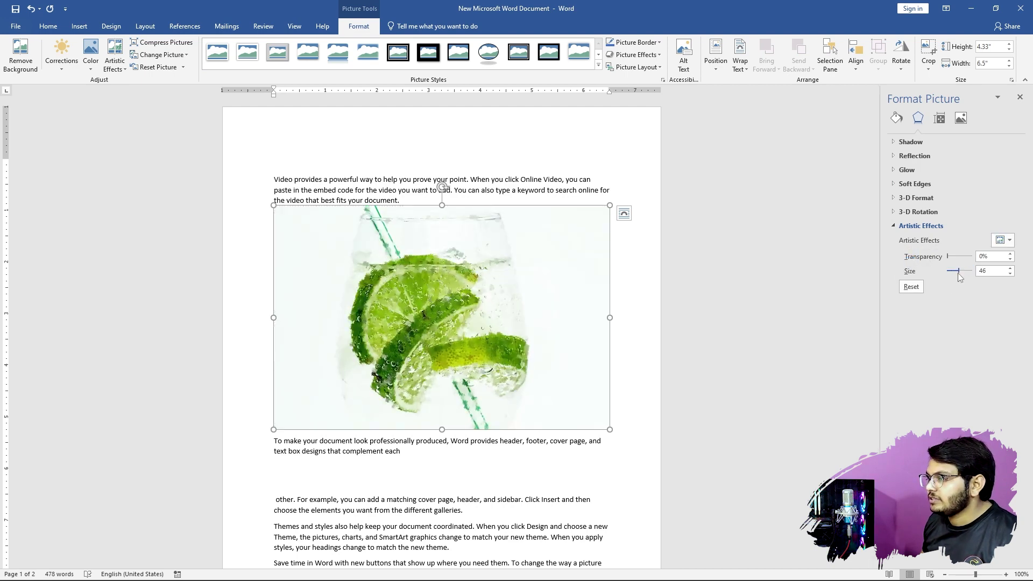
left_click(969, 272)
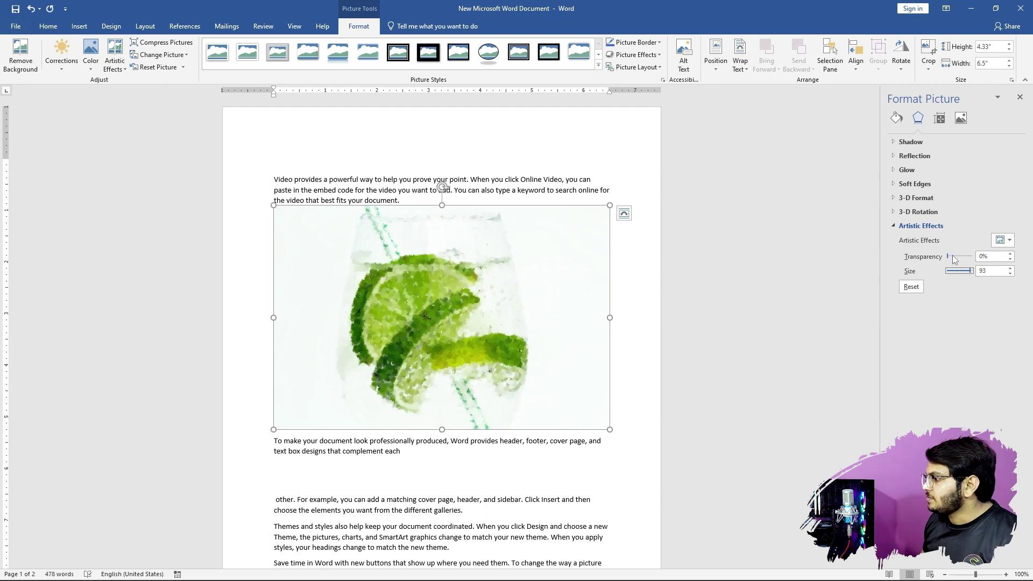
mouse_move(954, 260)
left_mouse_down()
mouse_move(987, 257)
mouse_move(939, 265)
left_mouse_up()
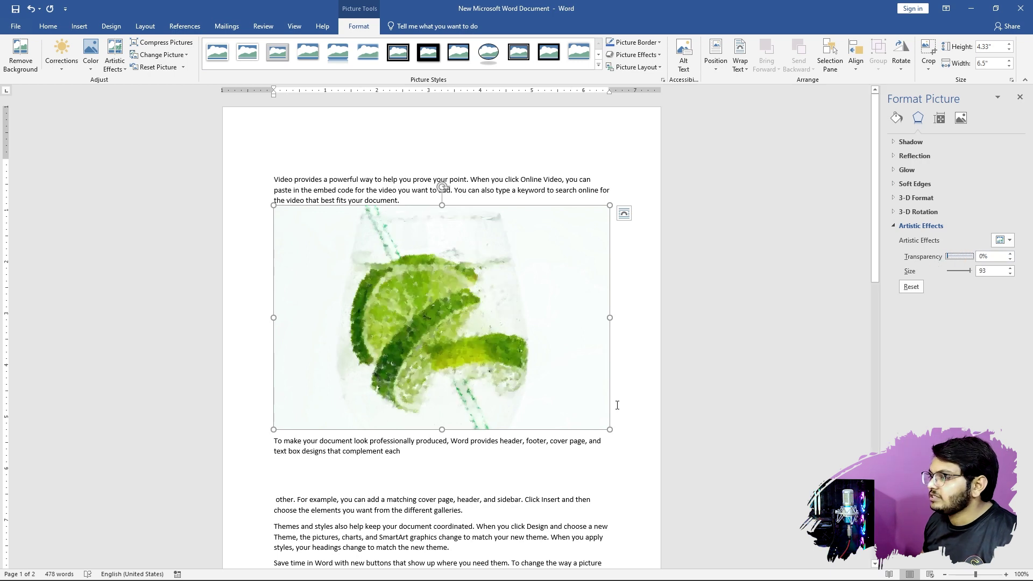
left_click(972, 272)
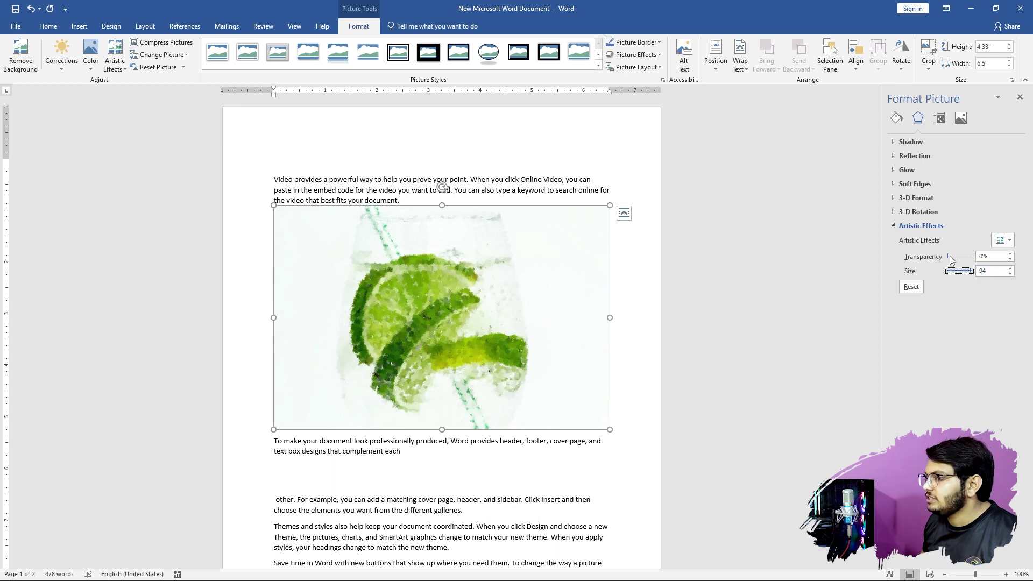
left_click(950, 256)
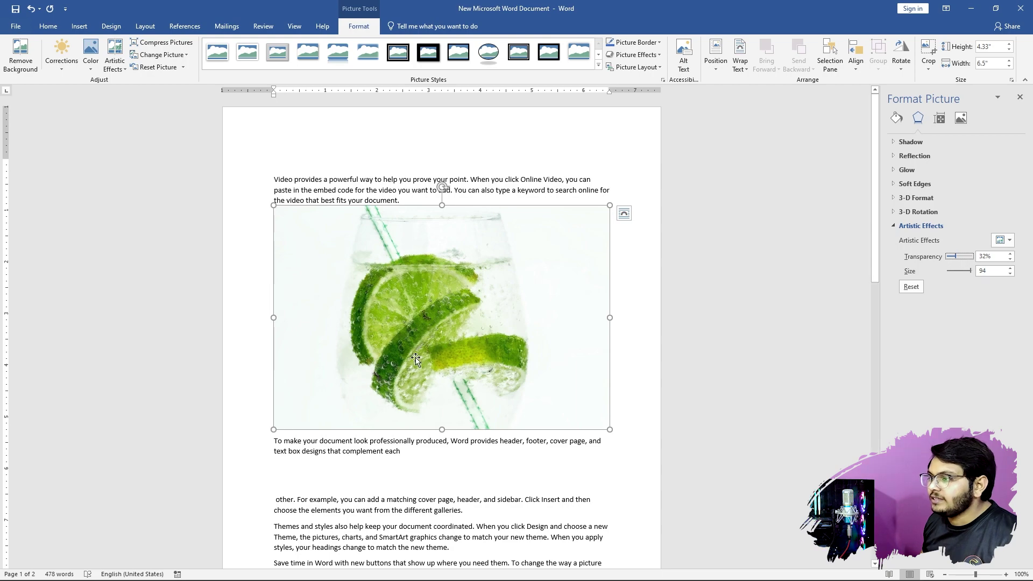
- Apply the Bevel Perspective picture style to the lime picture and shrink it to about 3.25 by 4.87 inches
scroll(416, 360, "up", 13, "ctrl")
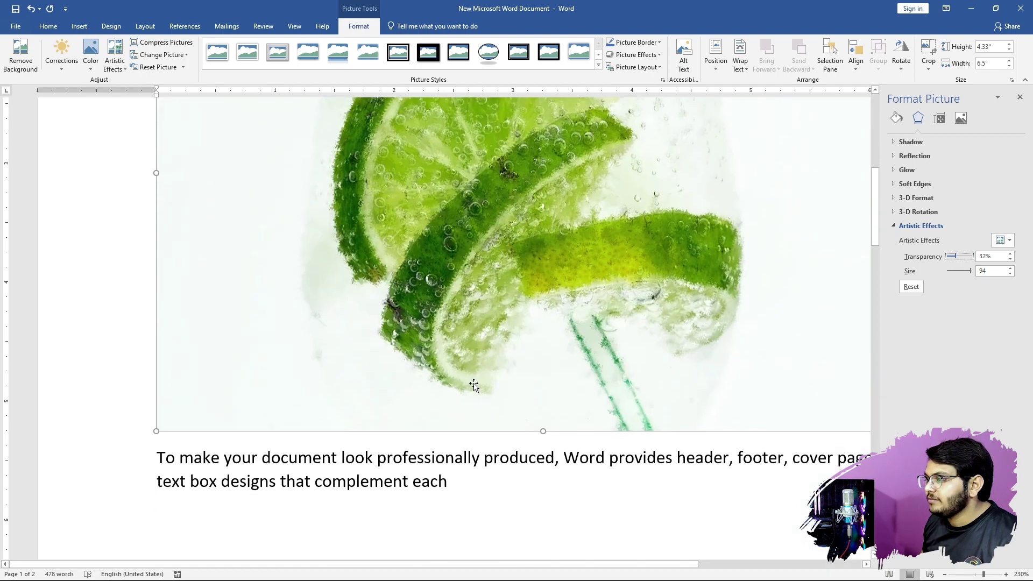
scroll(530, 313, "up", 4)
scroll(565, 354, "down", 4)
scroll(527, 255, "down", 4, "ctrl")
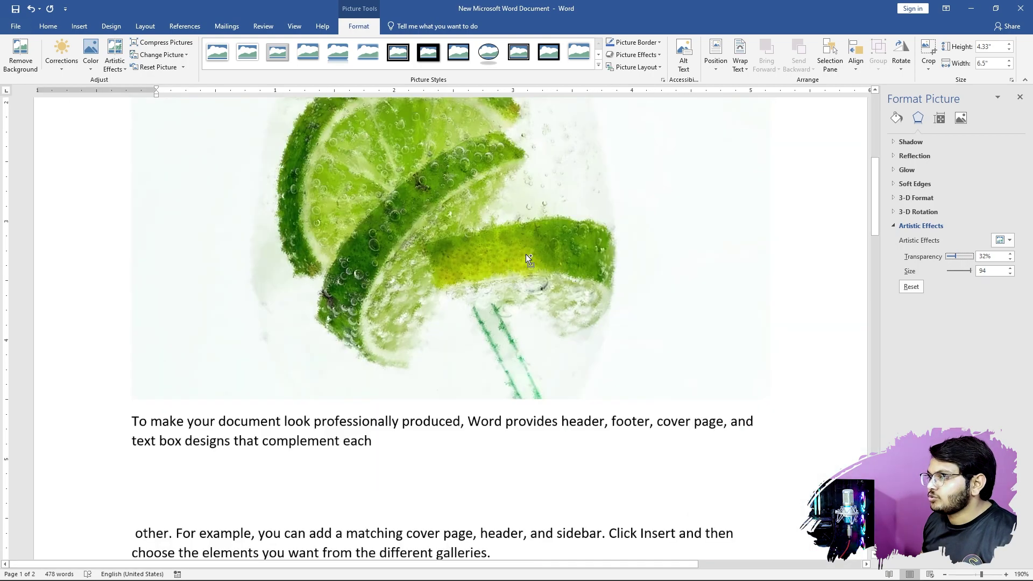
scroll(525, 254, "down", 3)
scroll(525, 254, "down", 3, "ctrl")
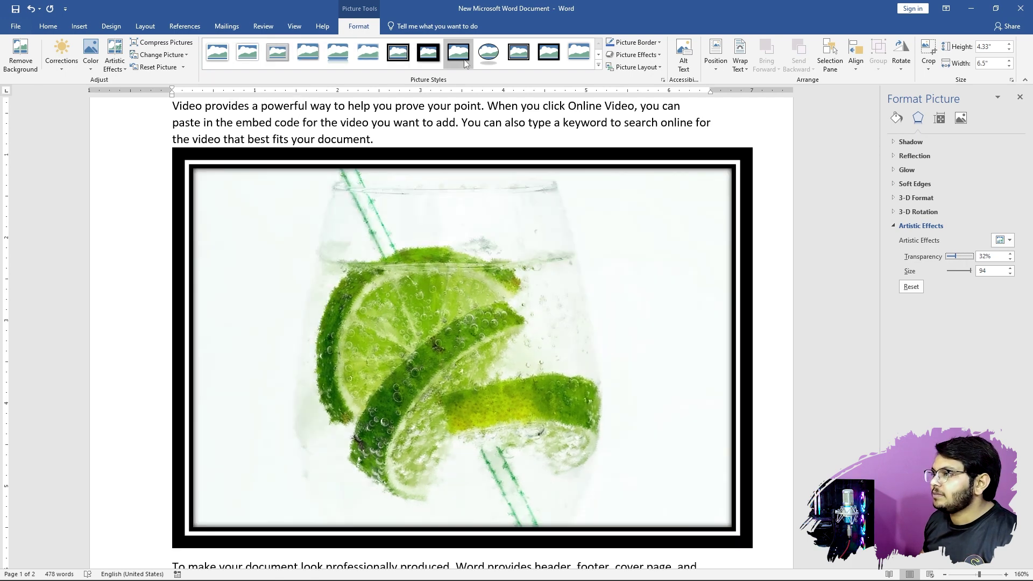
left_click(598, 54)
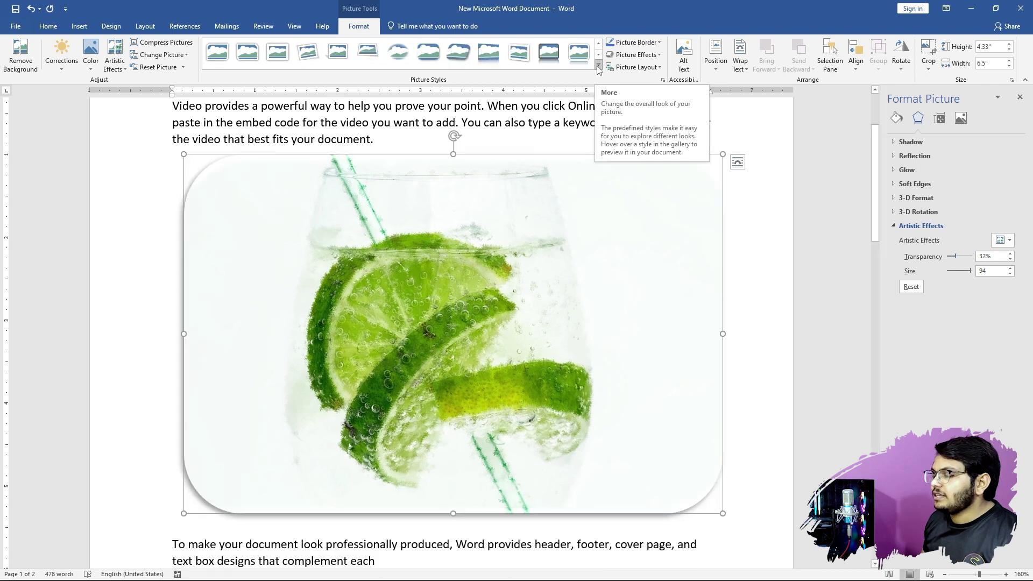
left_click(597, 66)
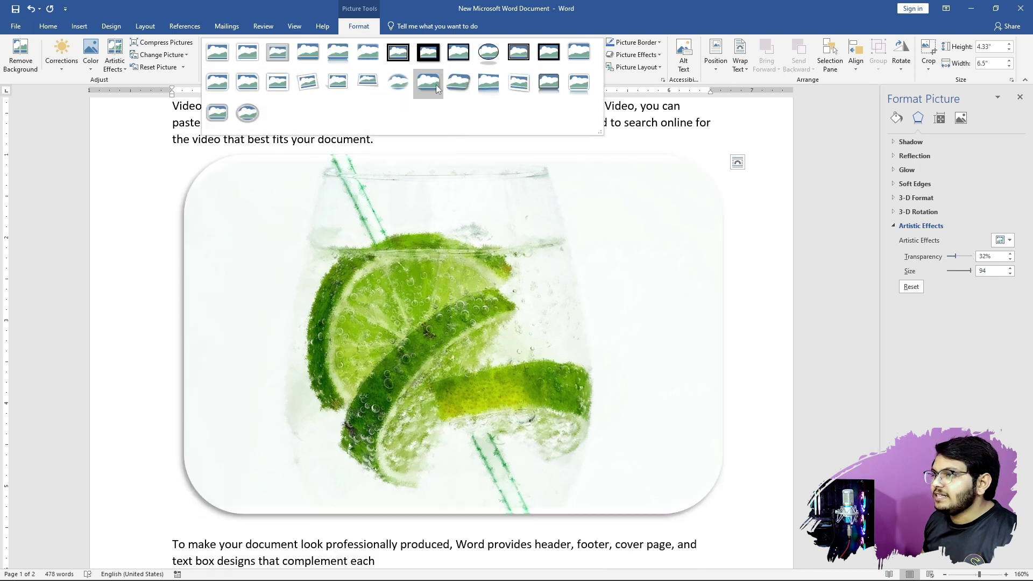
left_click(465, 81)
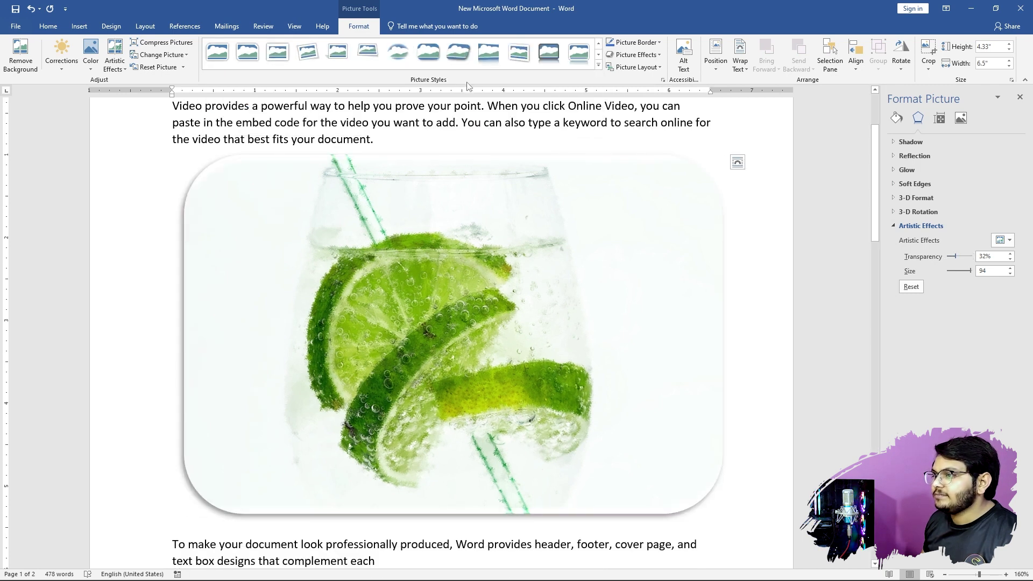
scroll(473, 104, "down", 5, "ctrl")
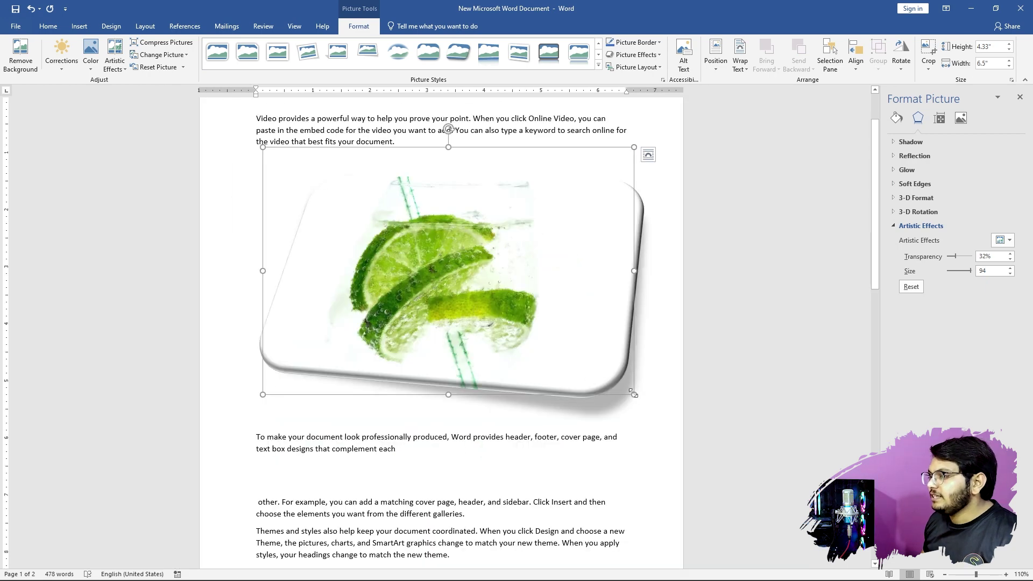
left_click_drag(634, 395, 539, 333)
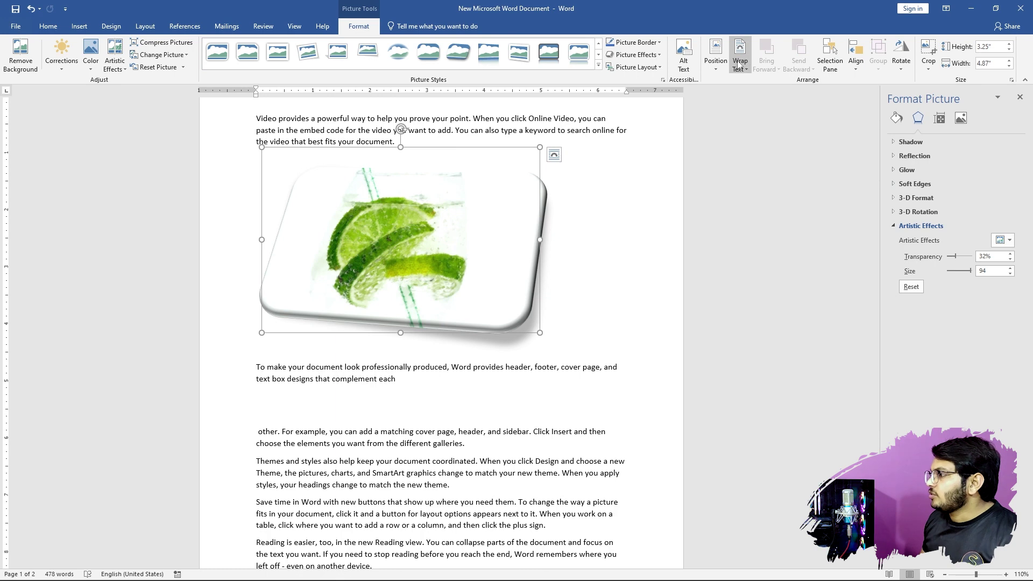
- Place the unstyled lime picture at the top of the page with text wrapping and shrink it to about 2.64 by 3.96 inches
left_click(716, 62)
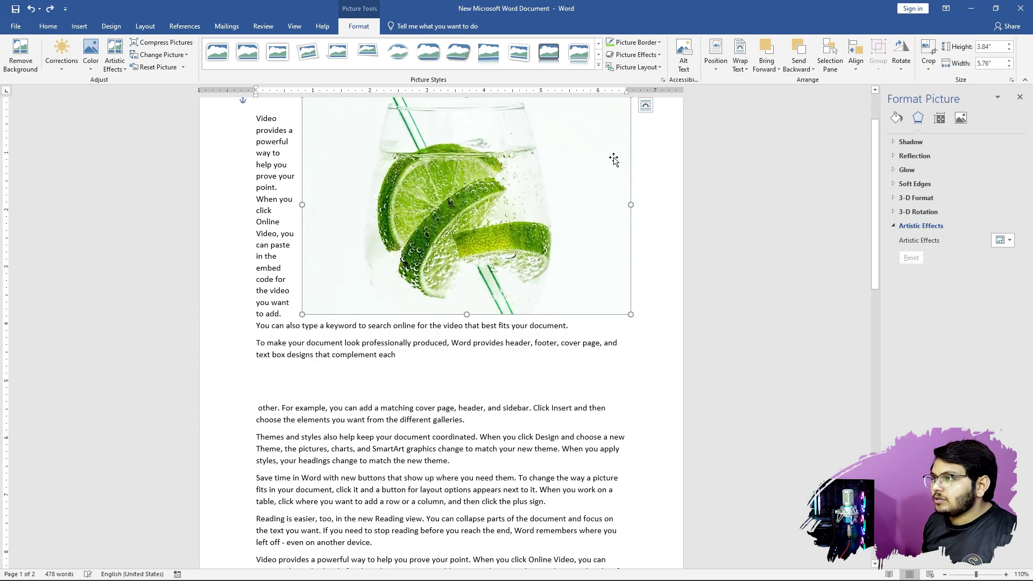
scroll(464, 256, "up", 2)
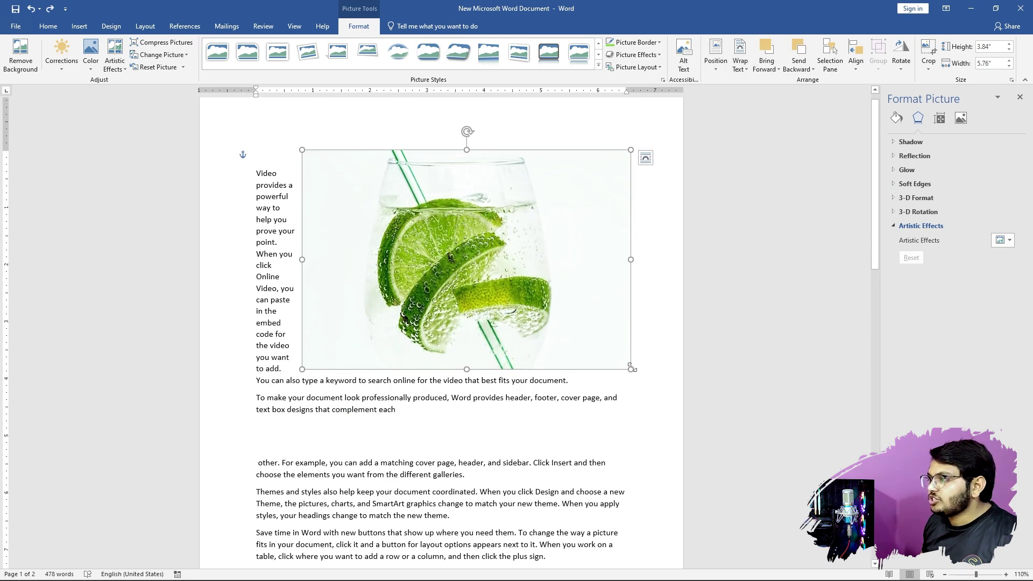
left_click_drag(632, 368, 532, 244)
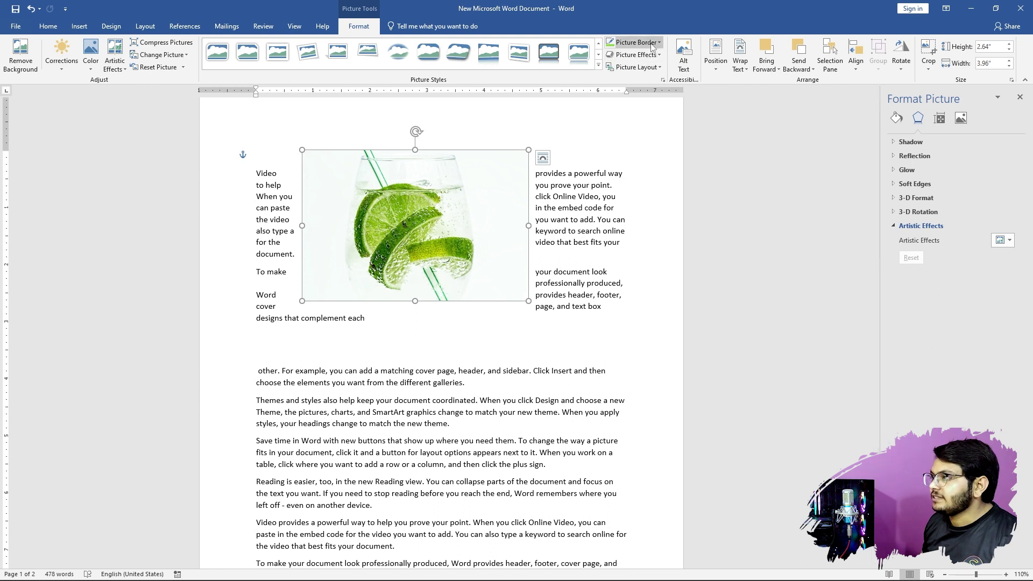
- Give the lime picture a light green border with a weight of 6 pt
left_click(653, 47)
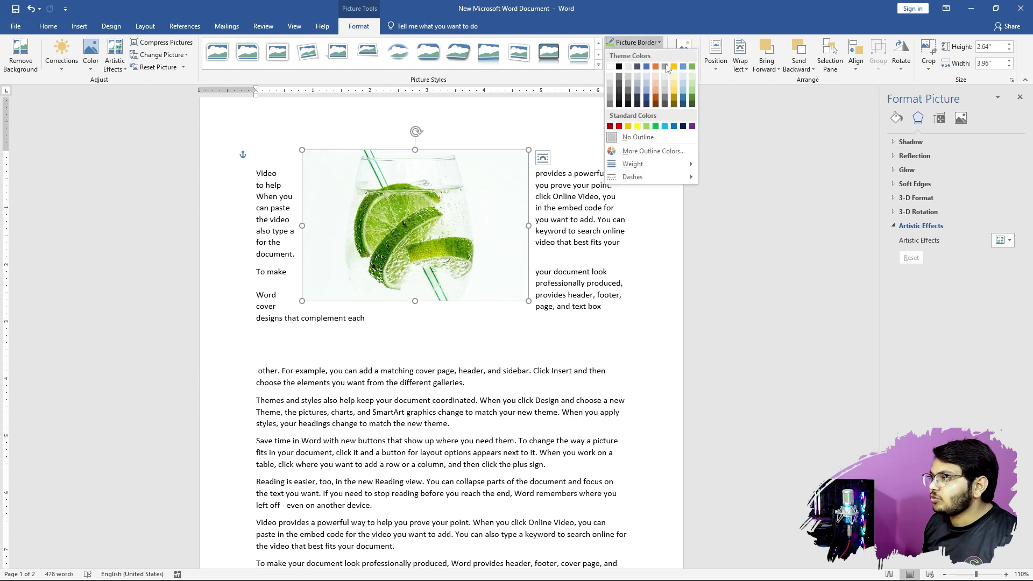
left_click(646, 127)
left_click(634, 55)
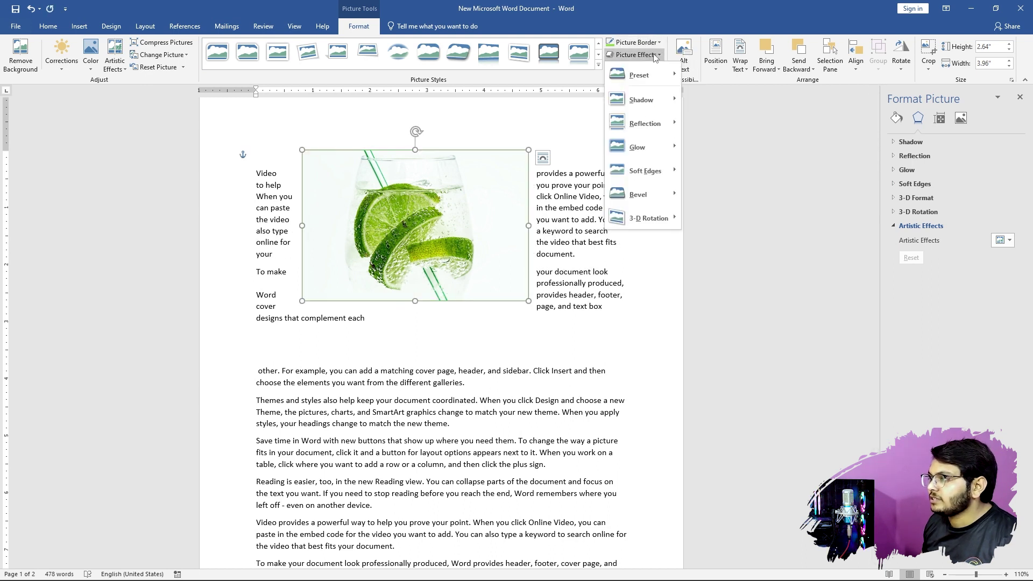
left_click(635, 55)
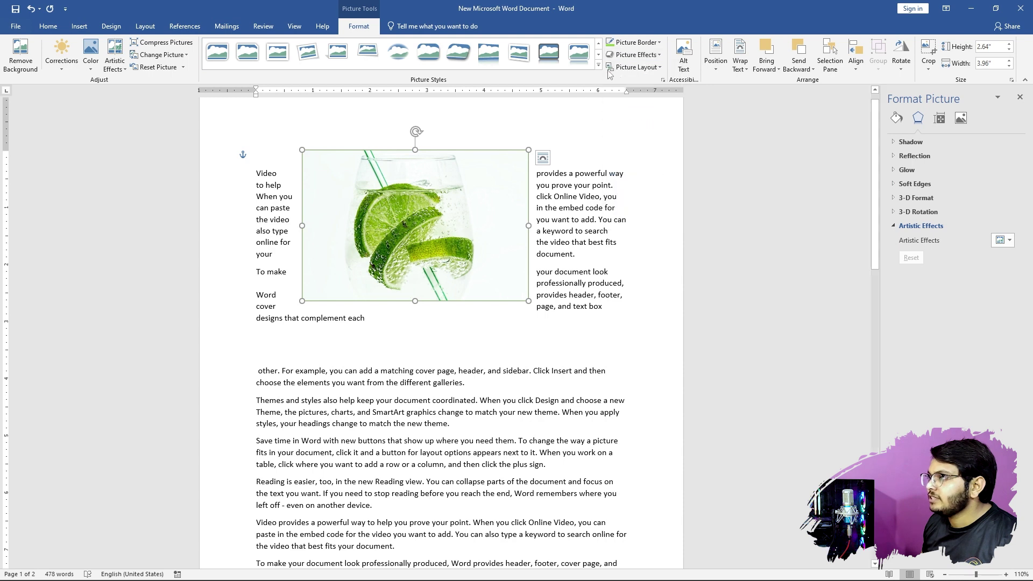
left_click(635, 42)
mouse_move(676, 164)
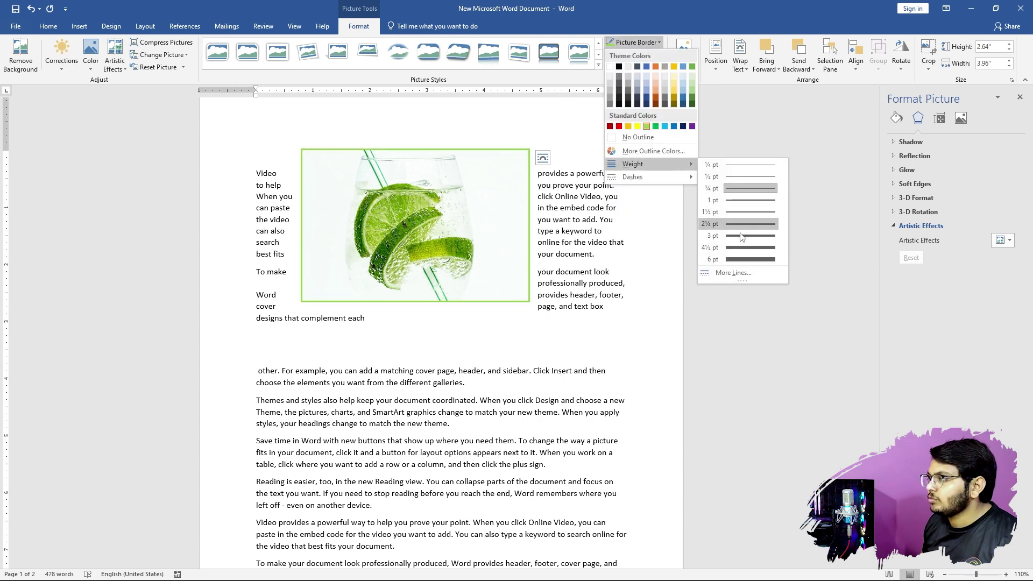
left_click(745, 260)
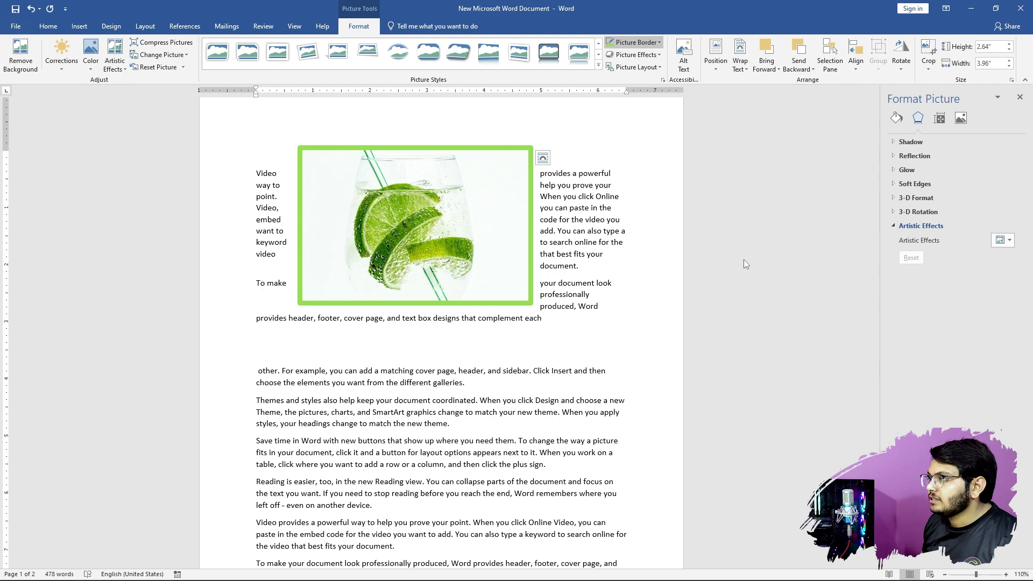
- Try a custom magenta color for the lime picture's border and undo it
left_click(657, 42)
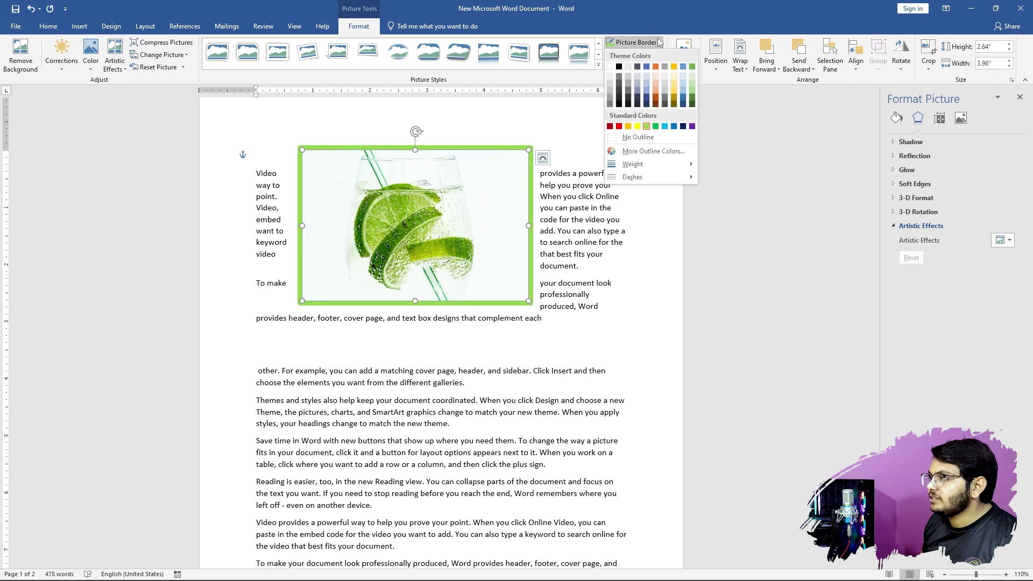
left_click(652, 151)
left_click(717, 244)
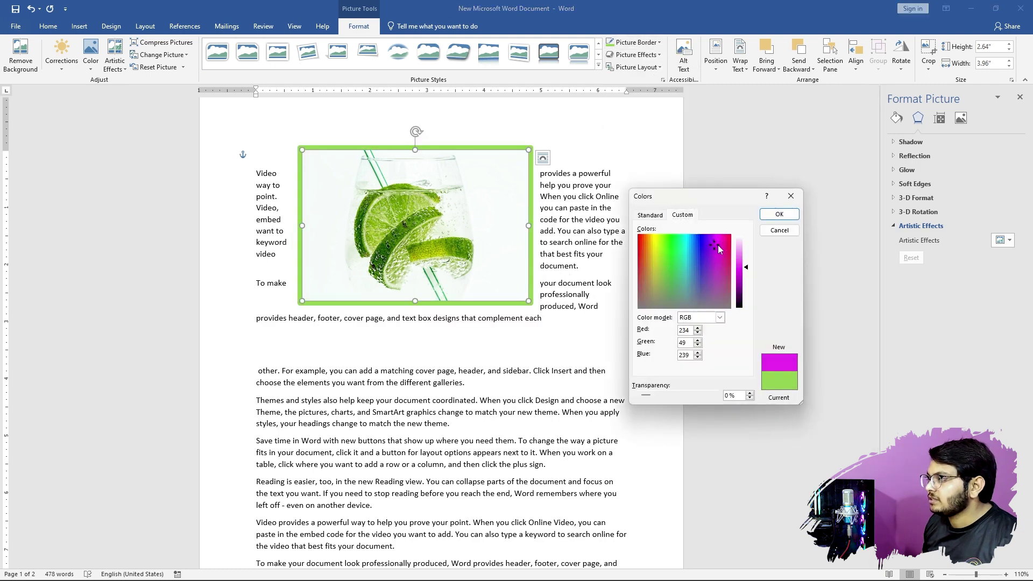
left_click(779, 214)
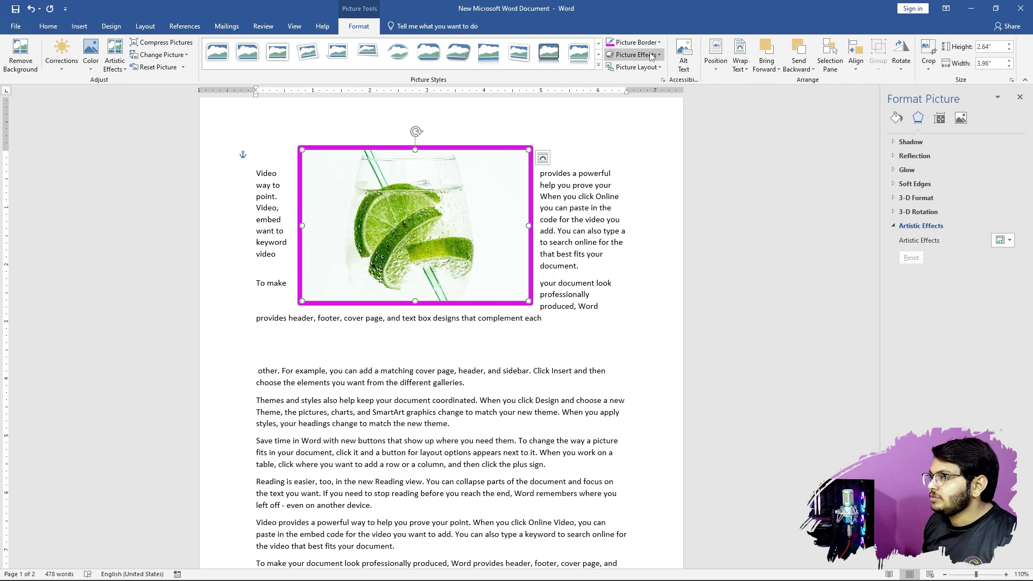
key("ctrl+z")
key("ctrl+z")
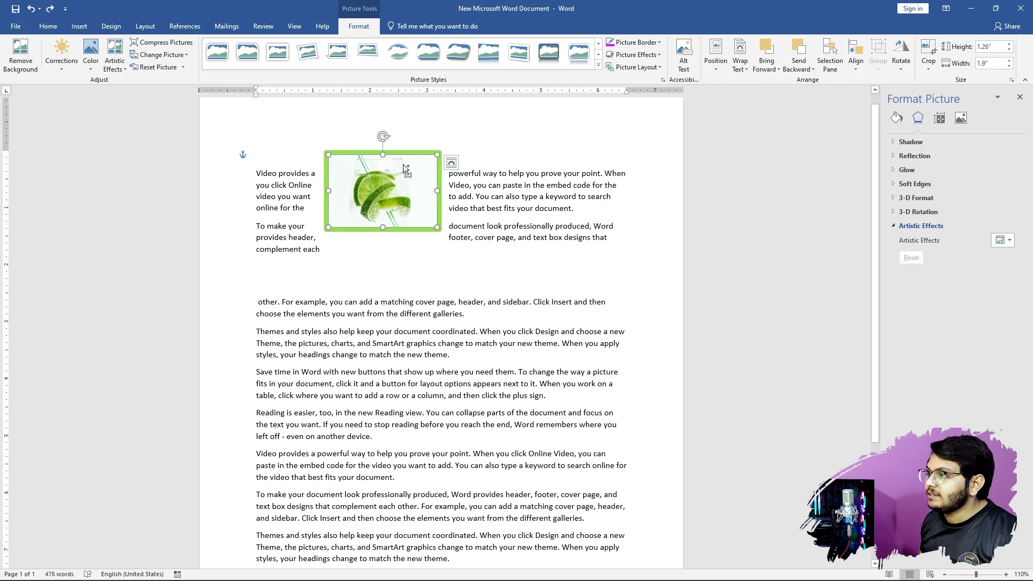
- Duplicate the small green-bordered lime picture and place the copy overlapping the original, slightly lower and to its right
left_click_drag(403, 165, 428, 195)
left_click(331, 187)
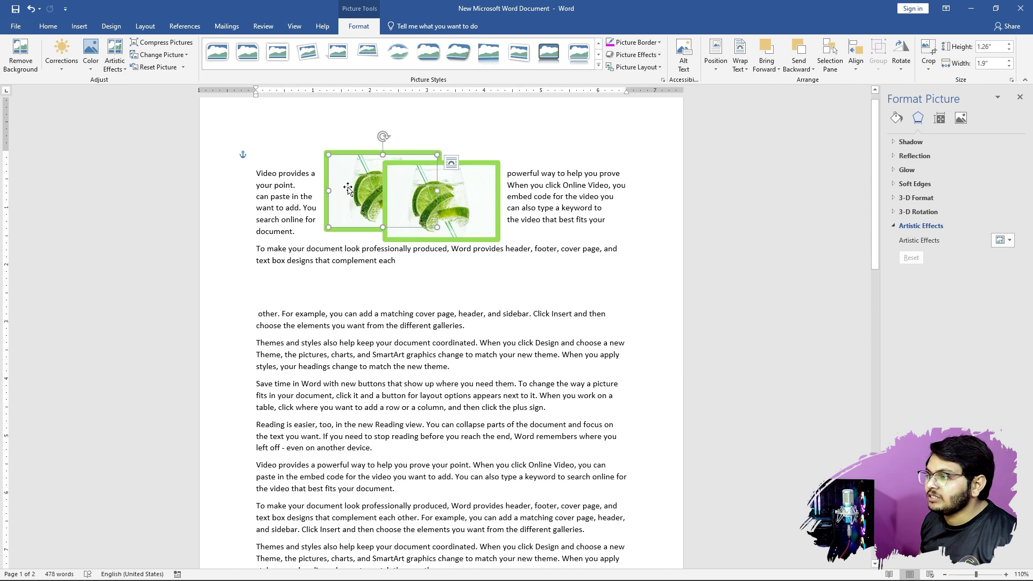
left_click(471, 275)
left_click(458, 221)
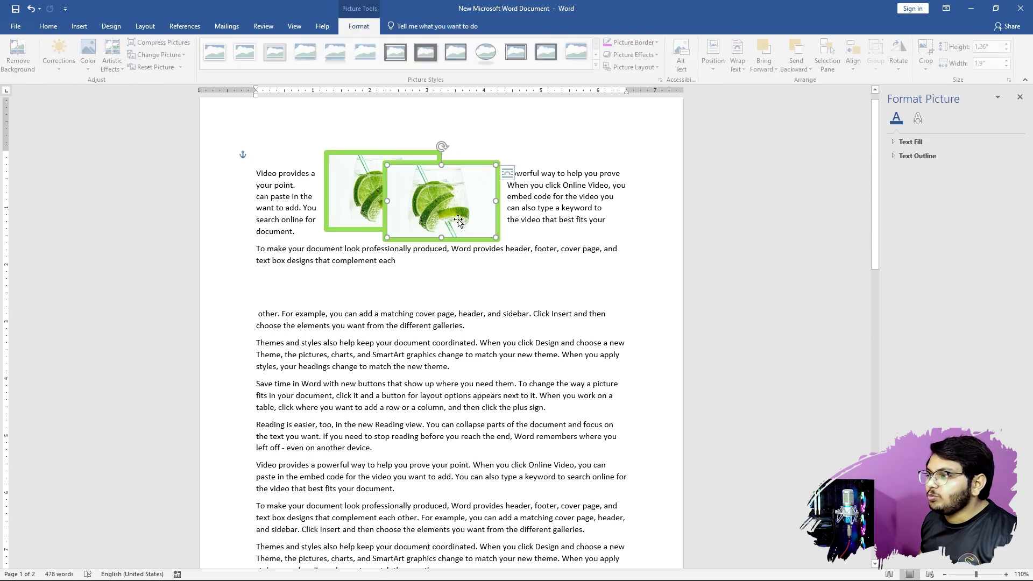
left_click(371, 203)
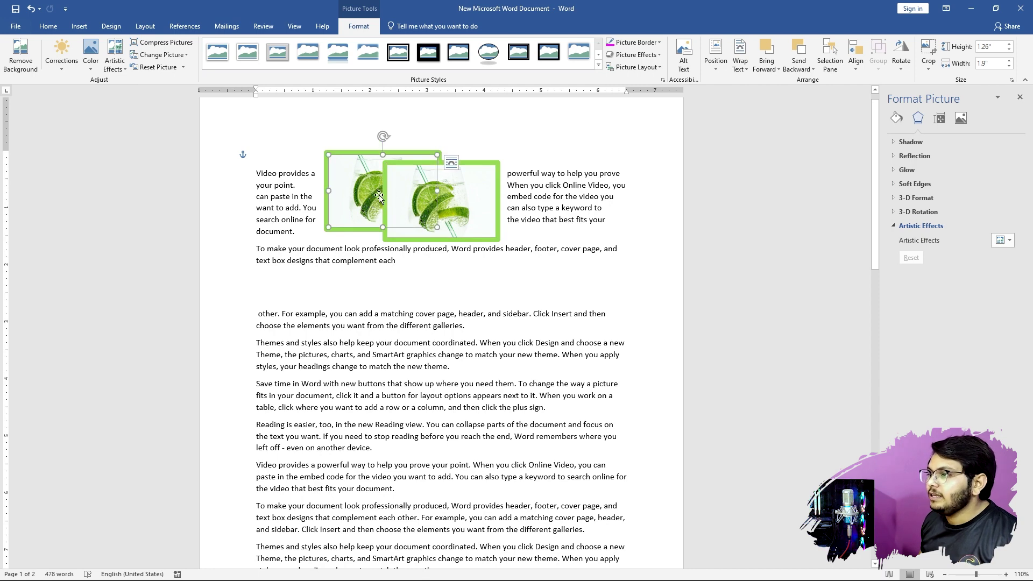
left_click(469, 220)
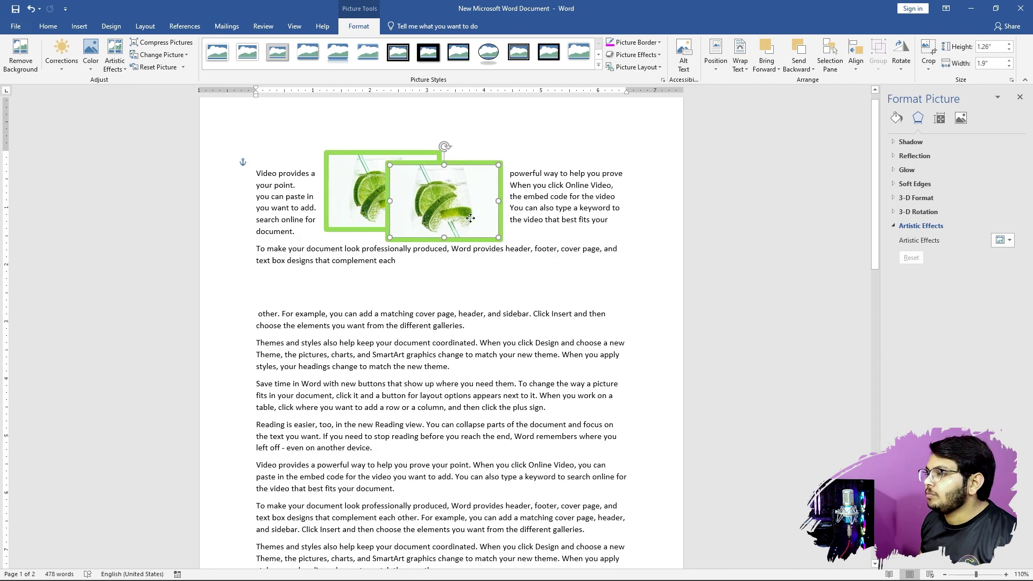
left_click_drag(469, 221, 441, 216)
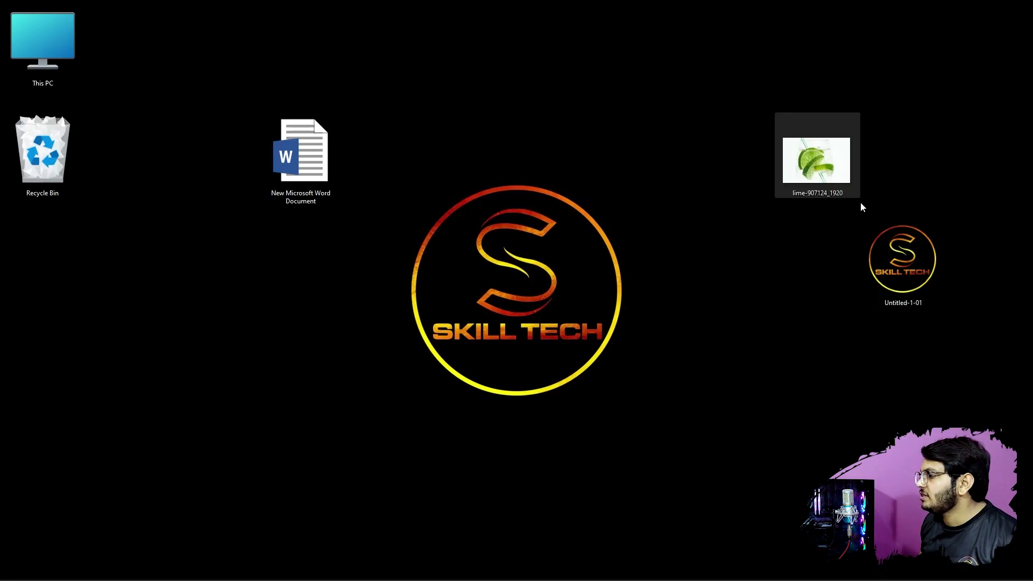
- Insert the Untitled-1-01 logo image from the desktop into the document
left_click_drag(903, 258, 640, 565)
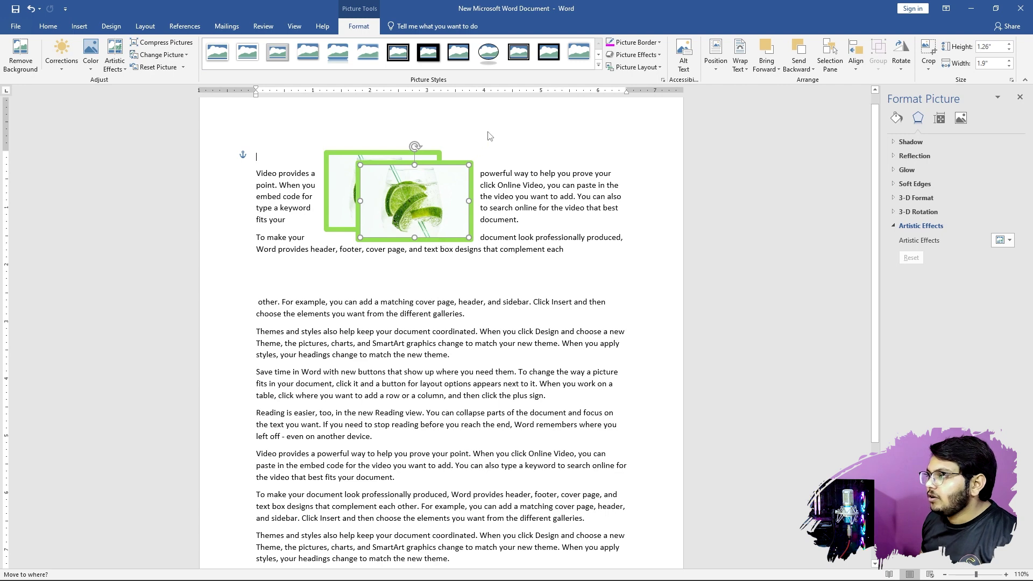
left_click_drag(490, 136, 566, 297)
left_click(565, 298)
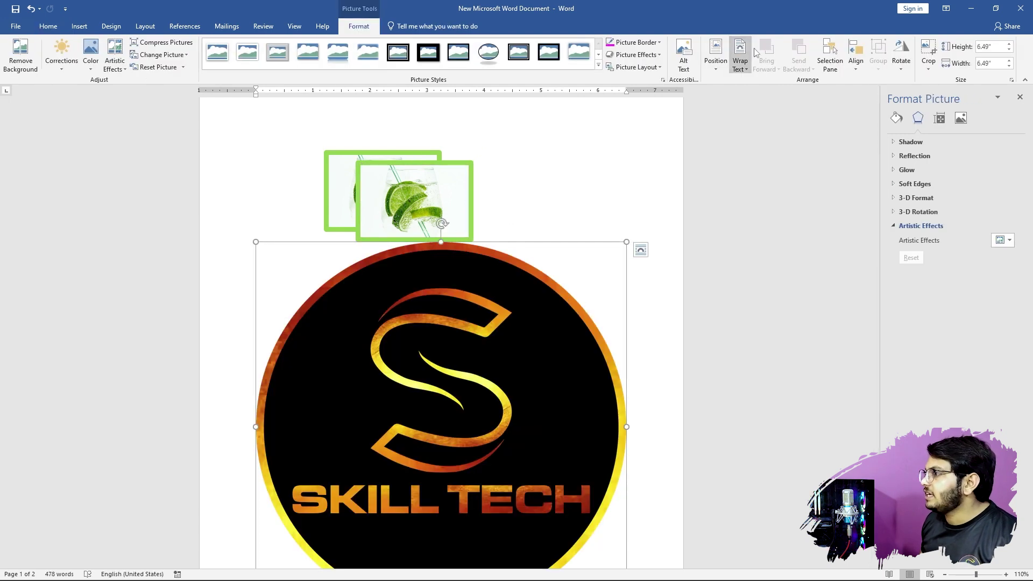
- Position the logo at top center with text wrapping and shrink it to about 1.68 inches square, overlapping the lime pictures
left_click(716, 53)
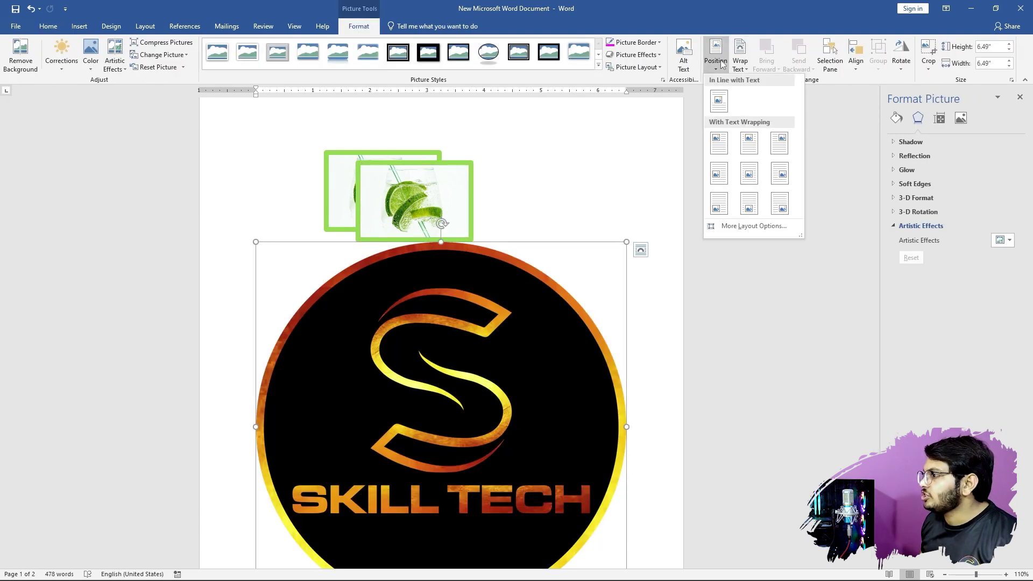
left_click(752, 148)
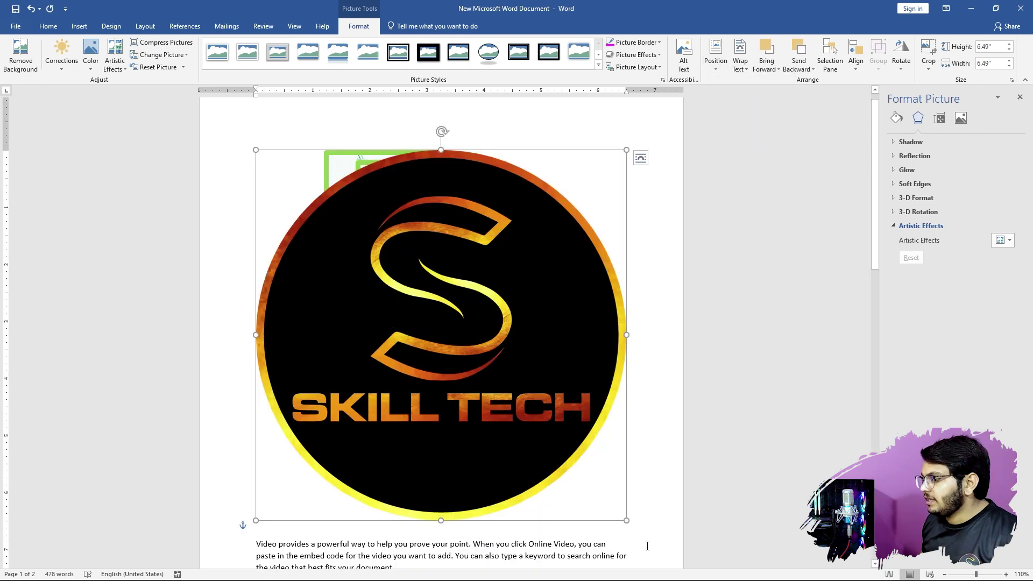
left_click_drag(626, 520, 352, 246)
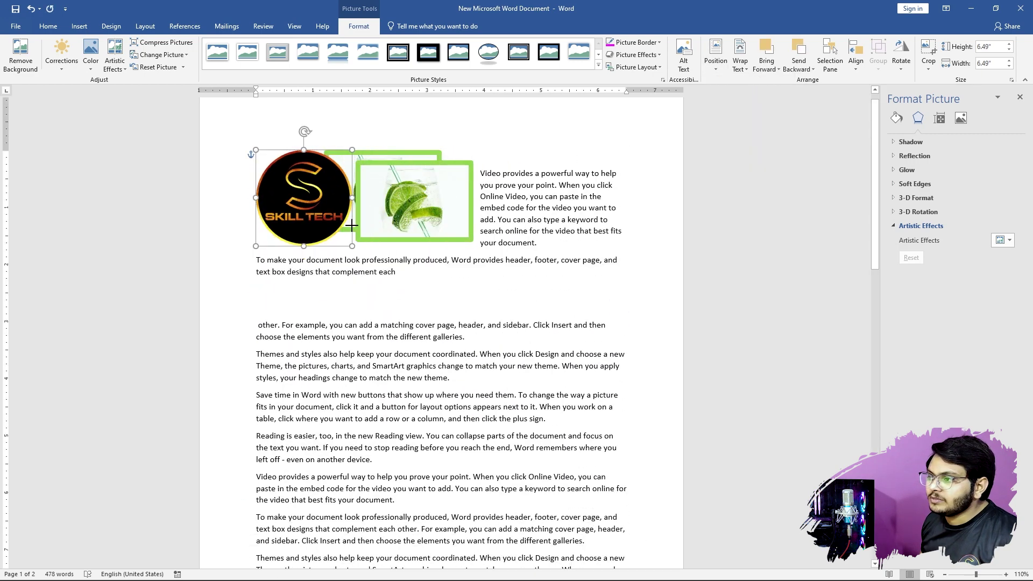
left_click_drag(326, 202, 410, 227)
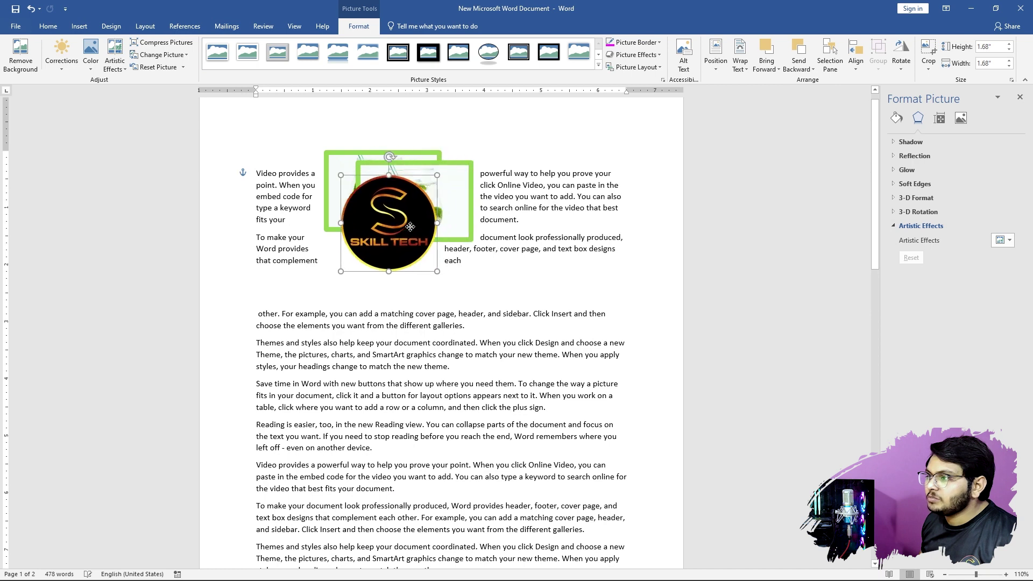
- Bring the second lime picture to the front of the stack and move it over the logo's lower right part
left_click(425, 166)
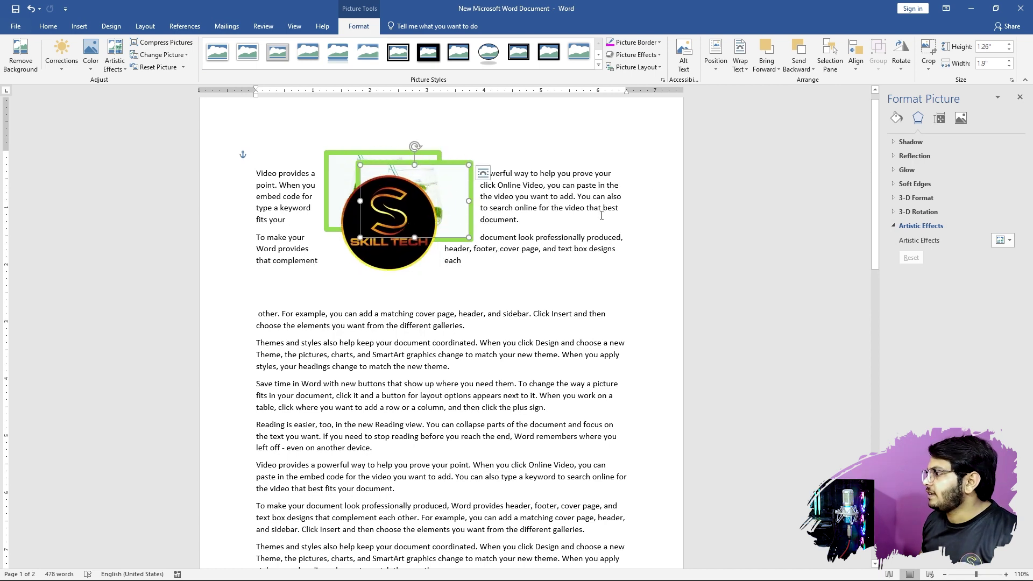
left_click(778, 68)
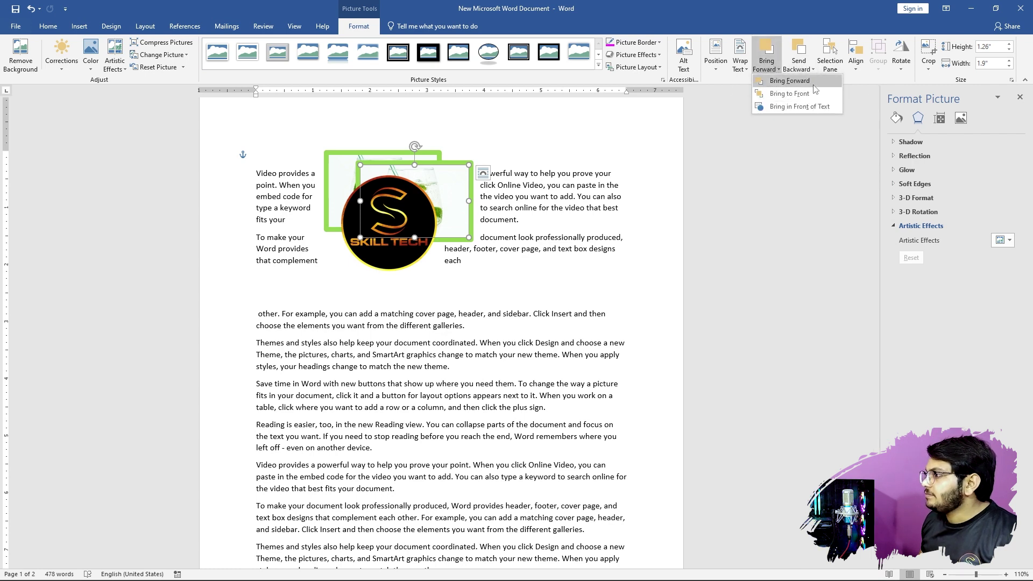
left_click(790, 93)
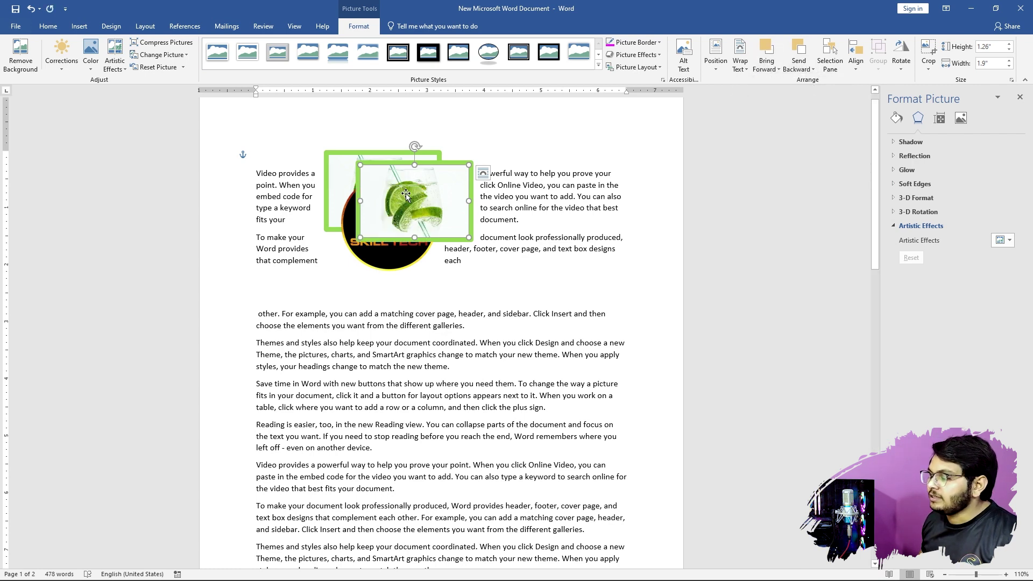
left_click_drag(406, 195, 459, 222)
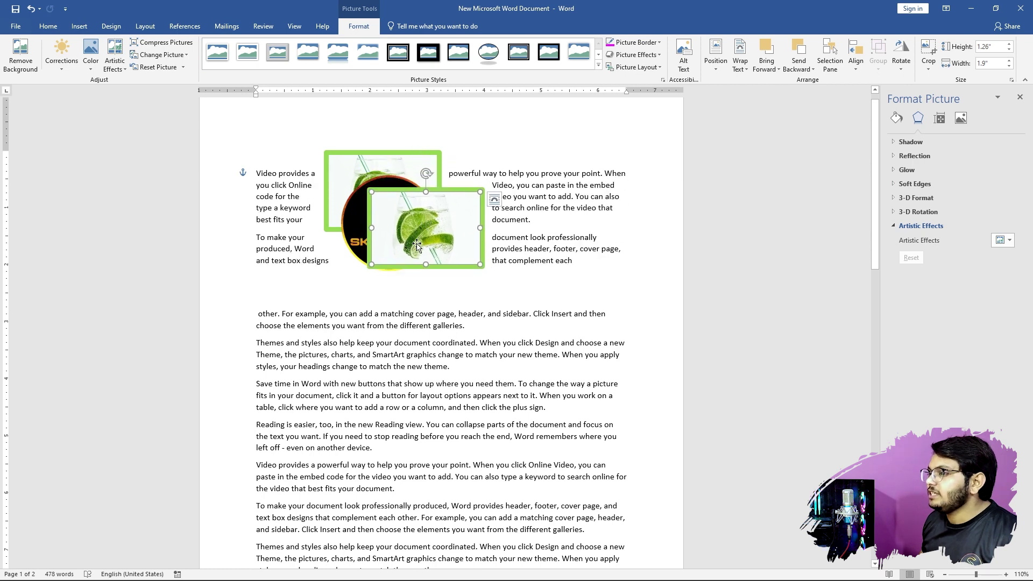
- Send the second lime picture one level backward behind the logo and bring it one level forward again
left_click(798, 69)
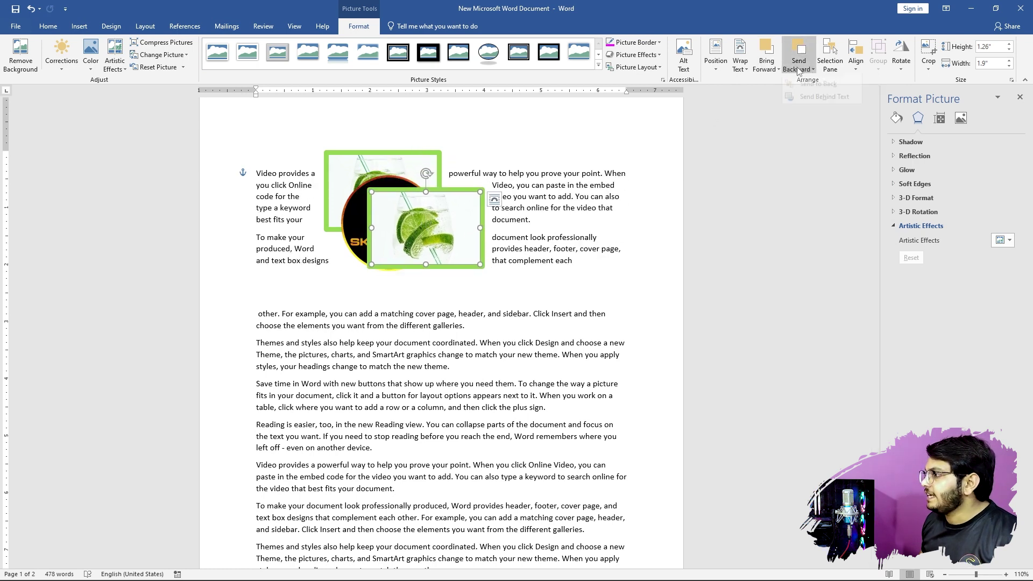
left_click(814, 85)
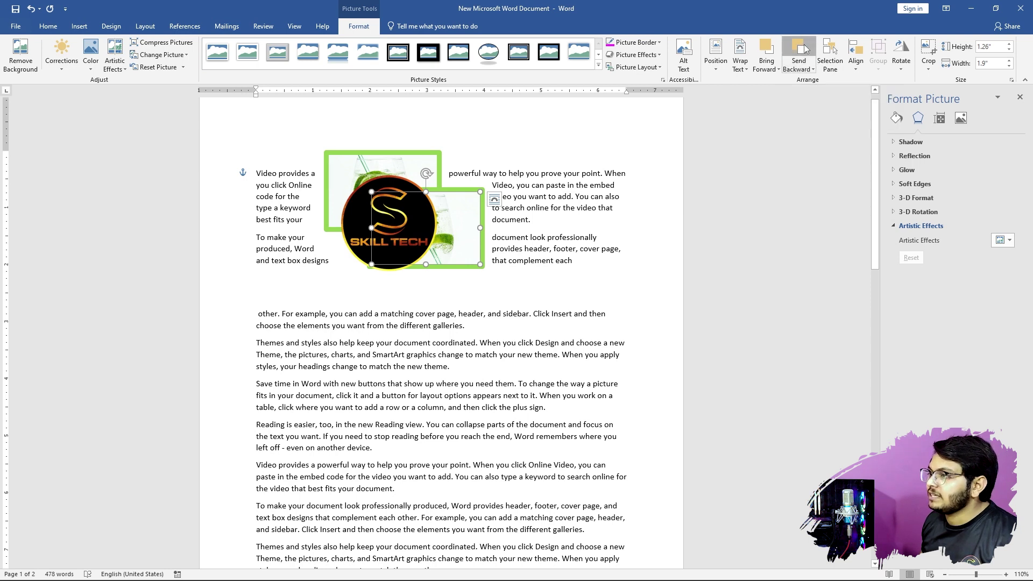
left_click(765, 49)
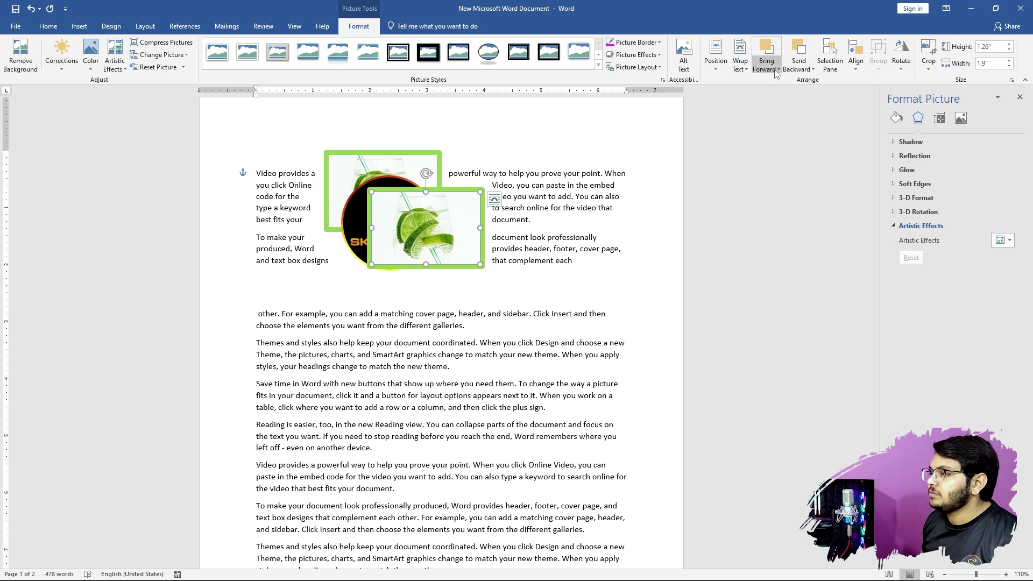
- Send the second lime picture to the back of the stack and return it to the front
left_click(778, 68)
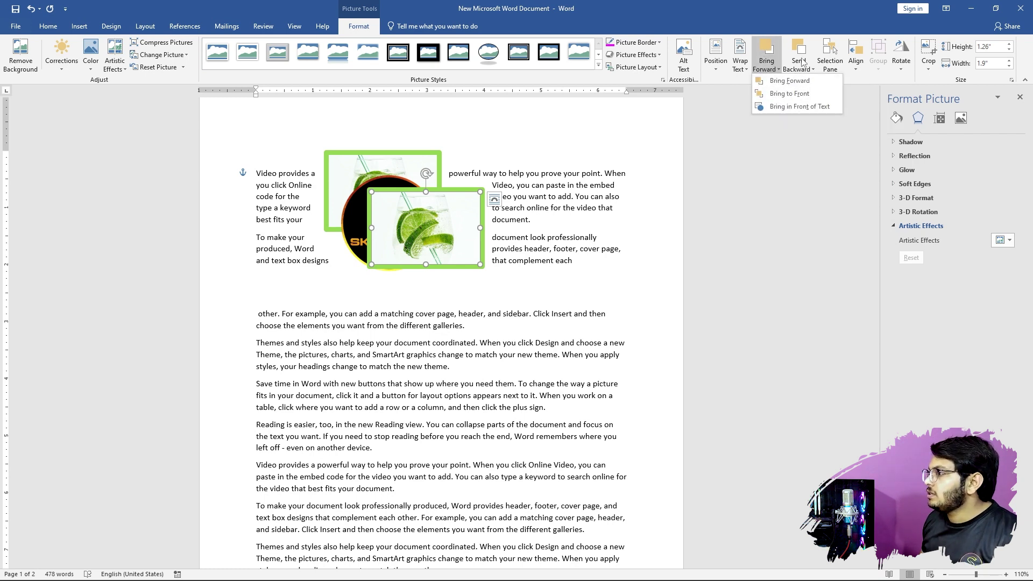
left_click(812, 68)
left_click(818, 93)
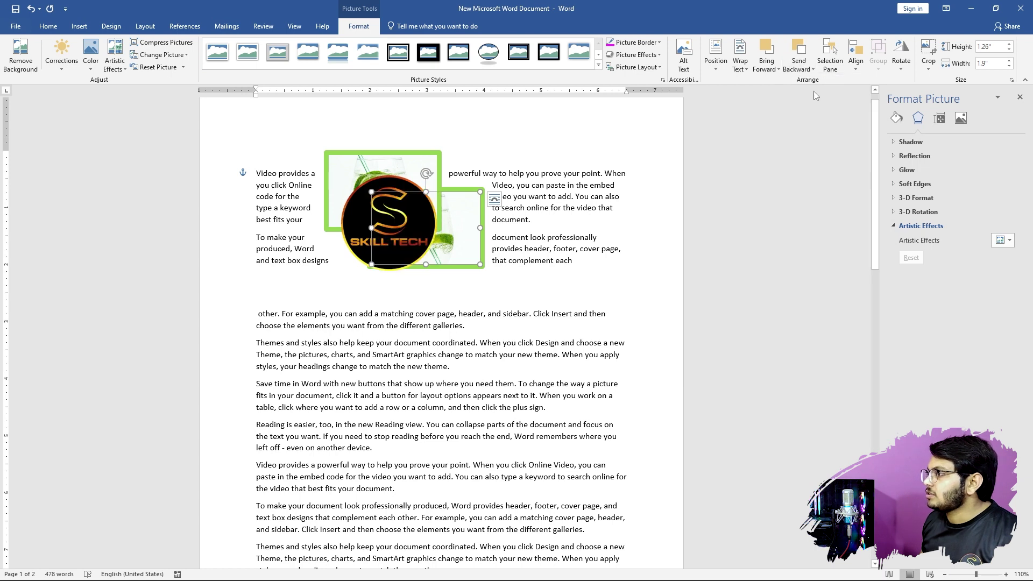
left_click(777, 68)
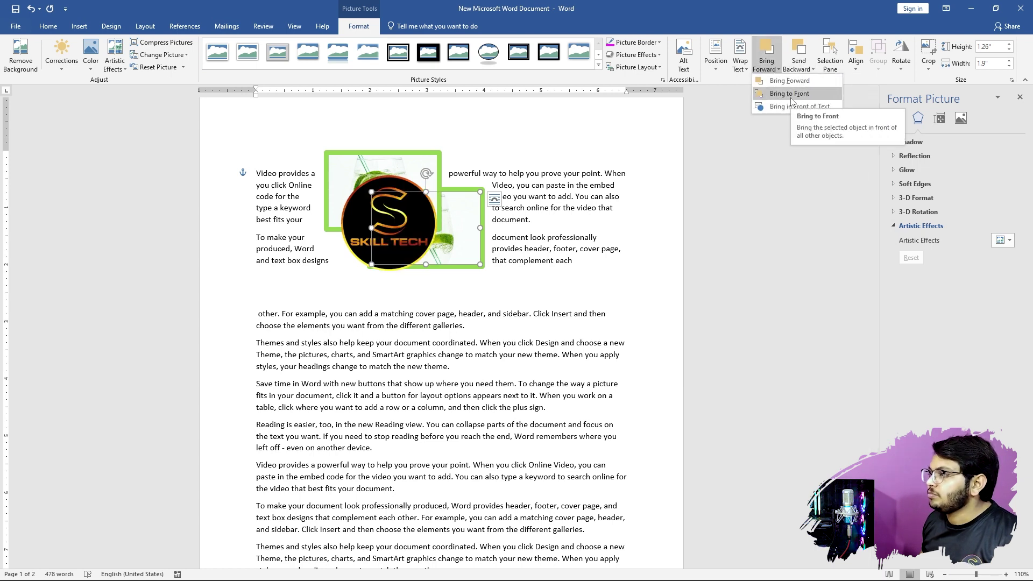
left_click(787, 97)
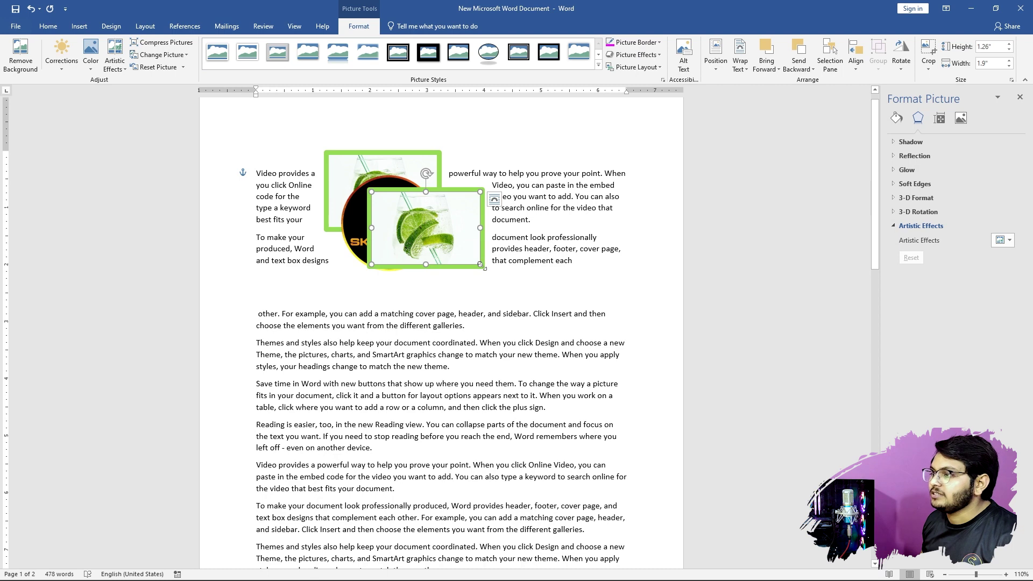
- Enlarge the front lime picture to about 2.9 by 4.35 inches and send it to the back of the stack
left_click_drag(480, 264, 619, 358)
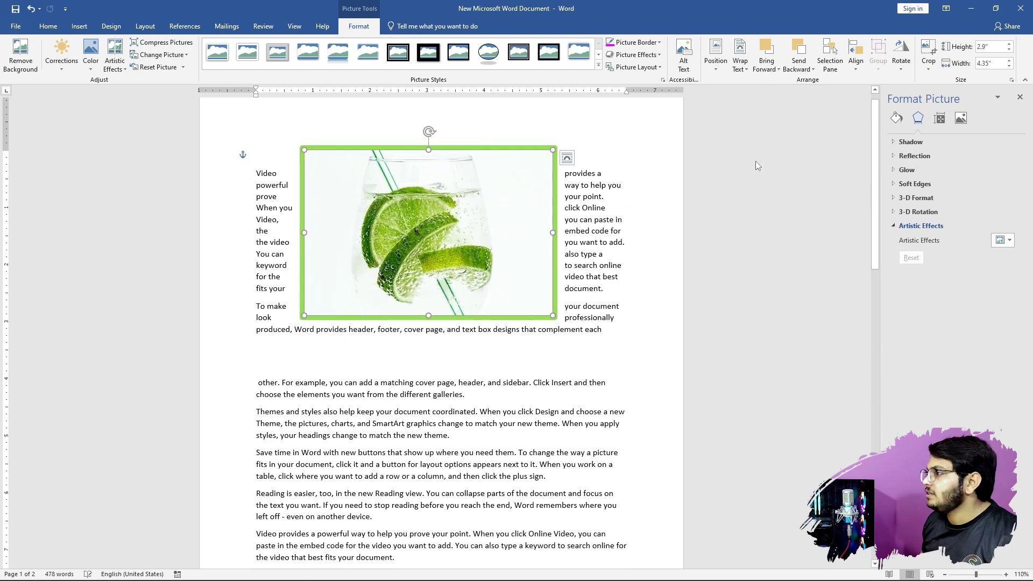
left_click(811, 70)
left_click(819, 94)
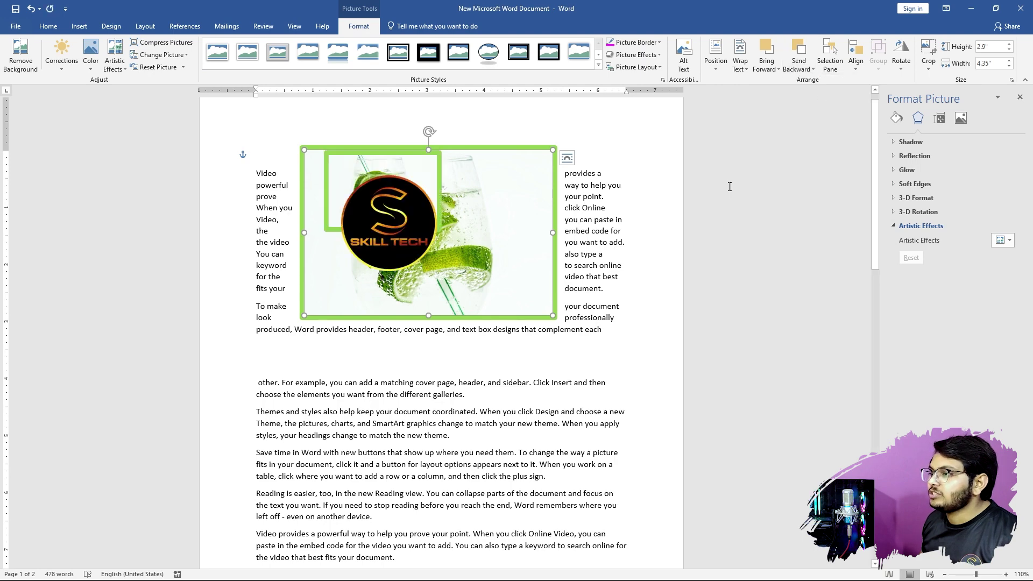
- Bring the enlarged lime picture to the front and spread the pictures apart, with the logo beside the small picture and the large one below
left_click(769, 69)
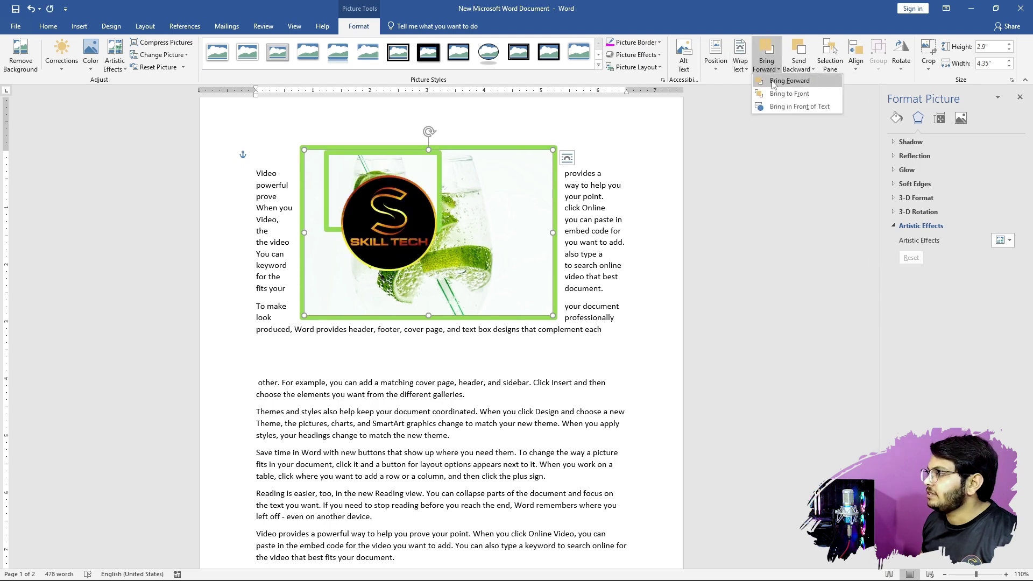
left_click(775, 100)
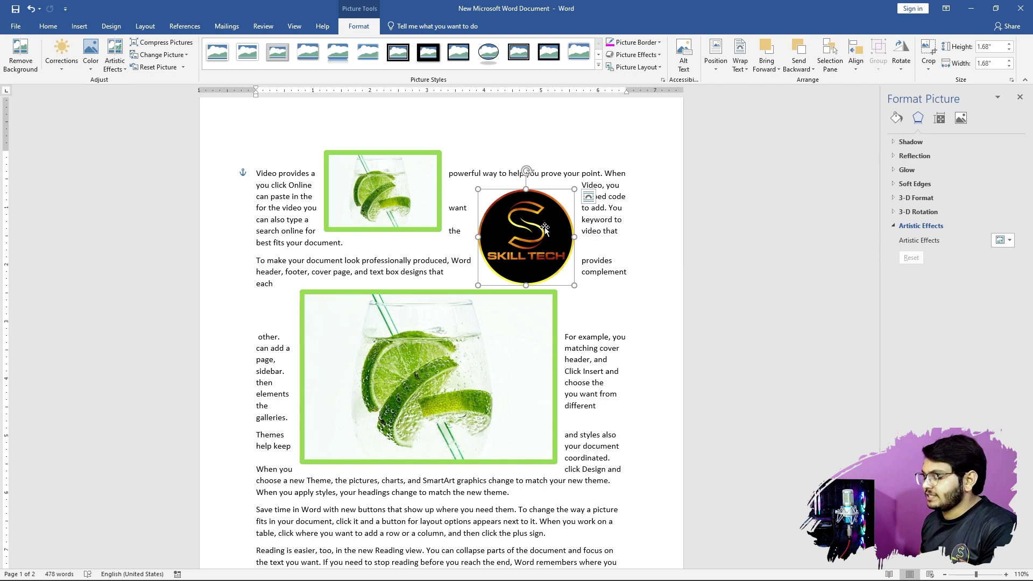
- Delete the logo and move the small lime picture rightward, above the large lime picture
key("Delete")
left_click_drag(414, 218, 484, 232)
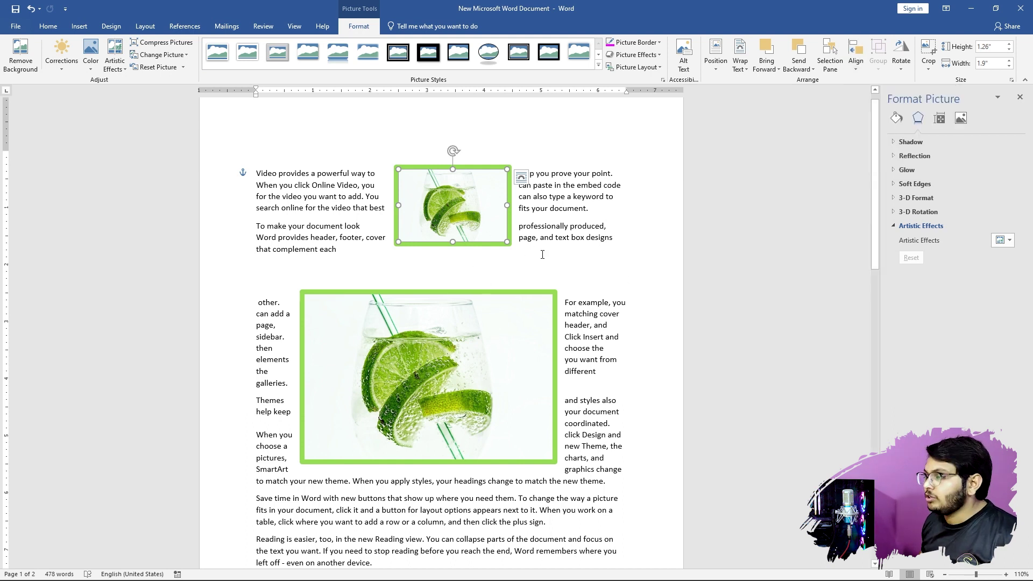
- Align the small and large lime pictures by their left edges, and switch the alignment to their right edges
left_click(498, 346, "ctrl")
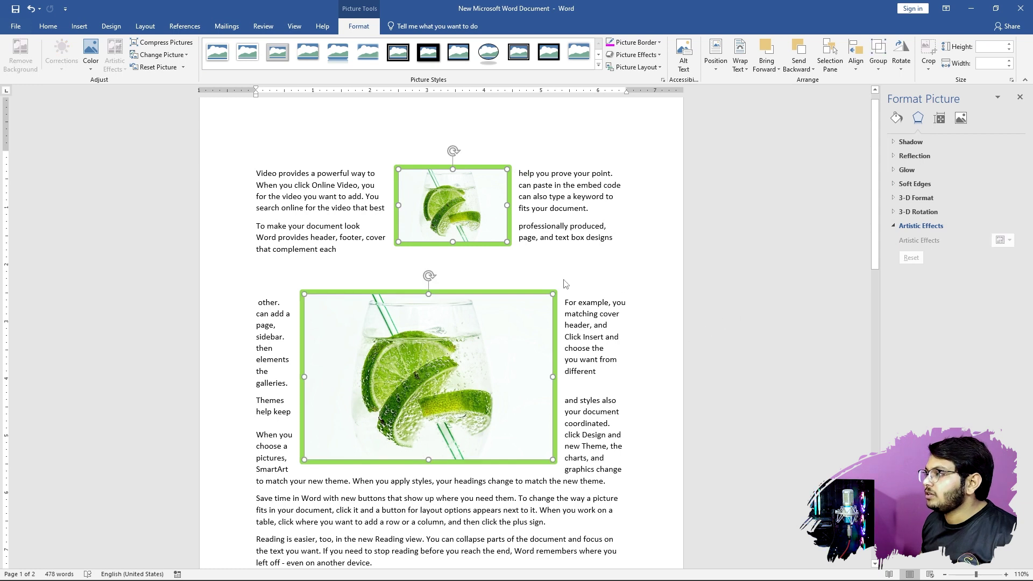
left_click(854, 64)
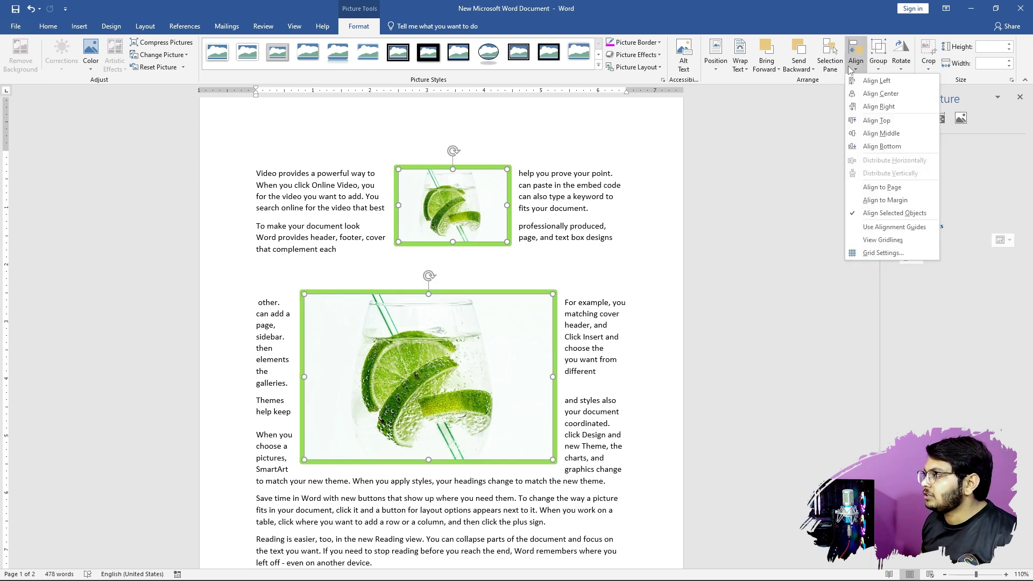
left_click(876, 81)
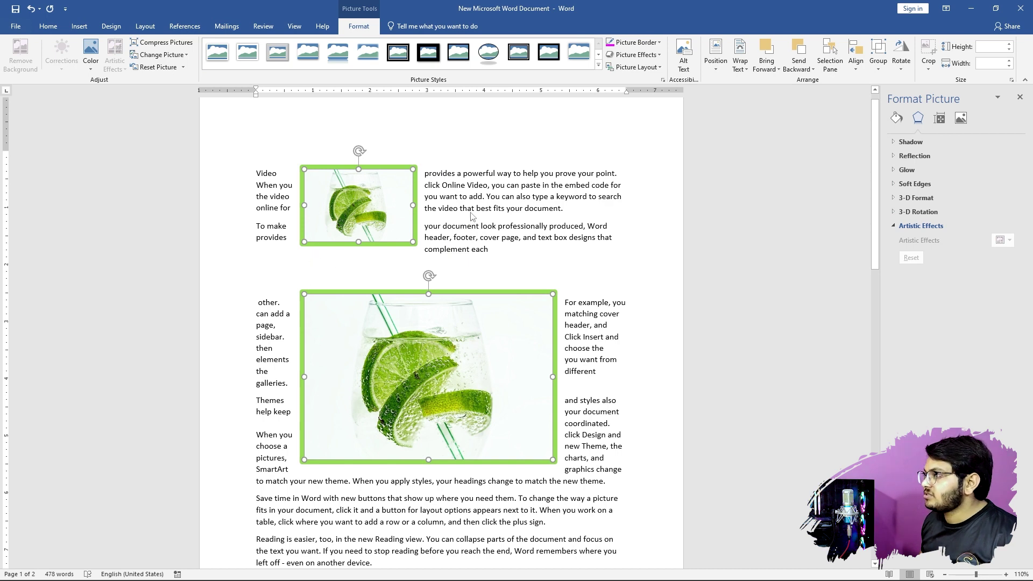
left_click(855, 57)
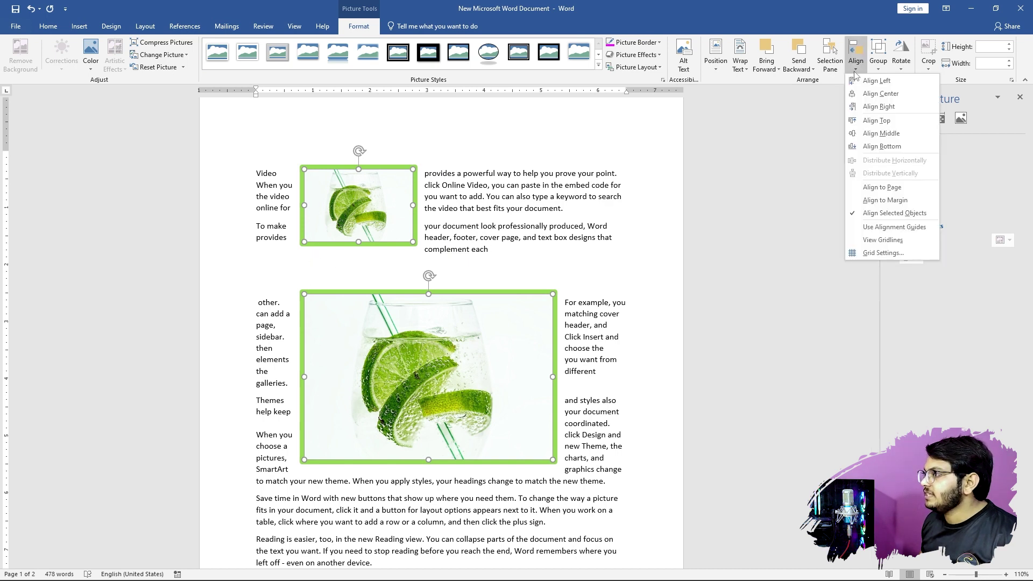
left_click(898, 107)
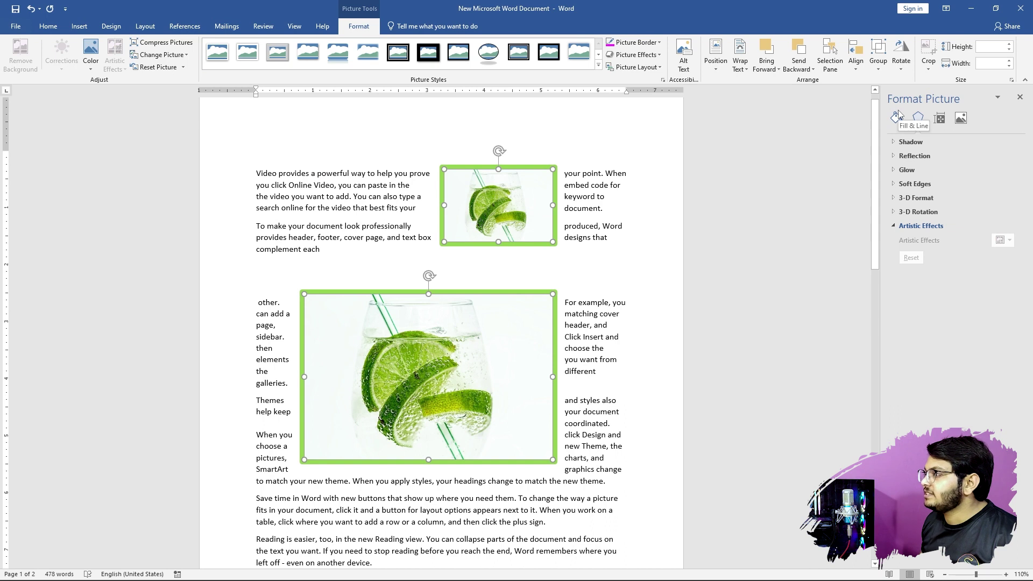
- Align the two selected lime pictures by their horizontal centers
left_click(849, 70)
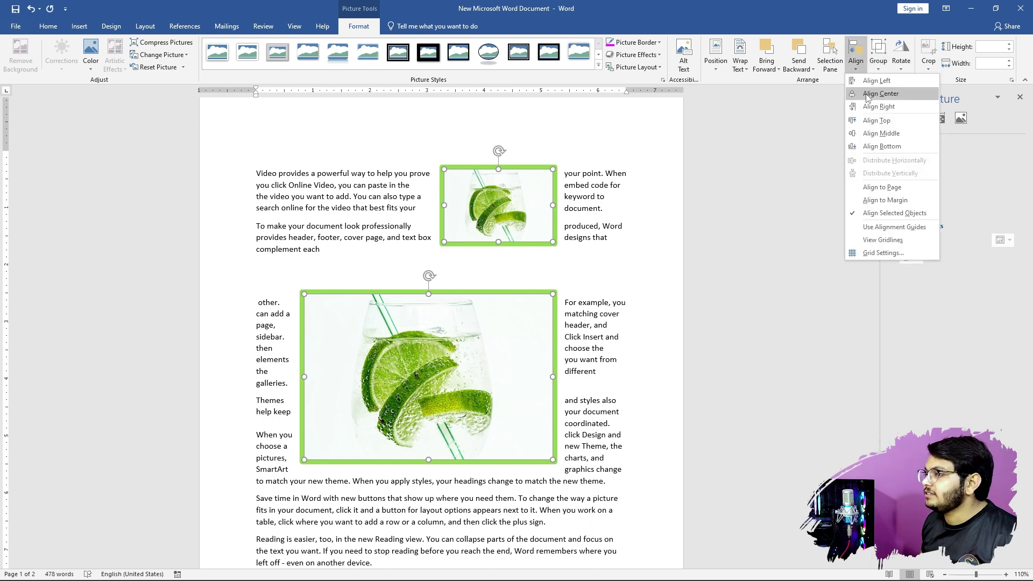
left_click(866, 94)
left_click(856, 59)
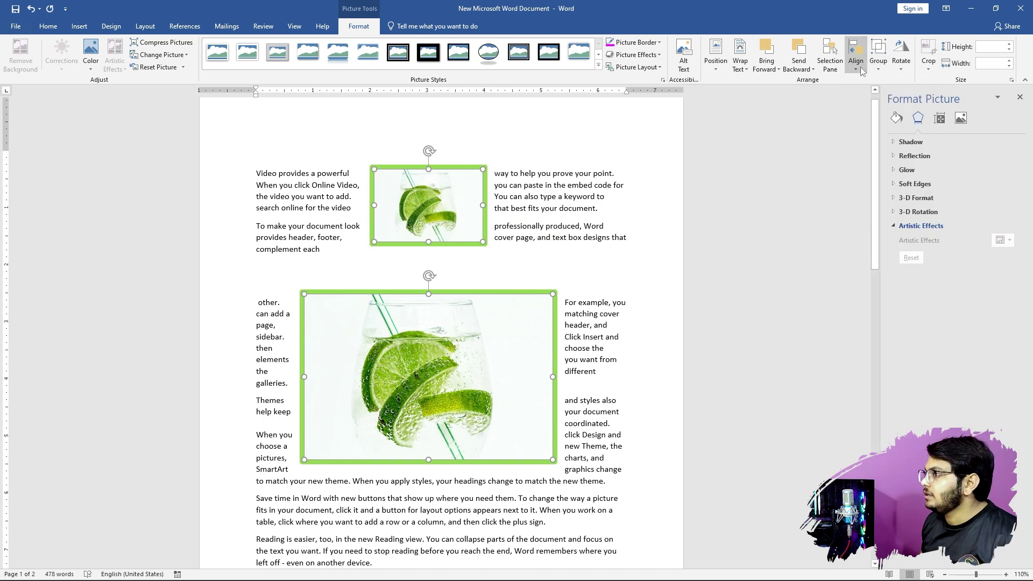
left_click(604, 223)
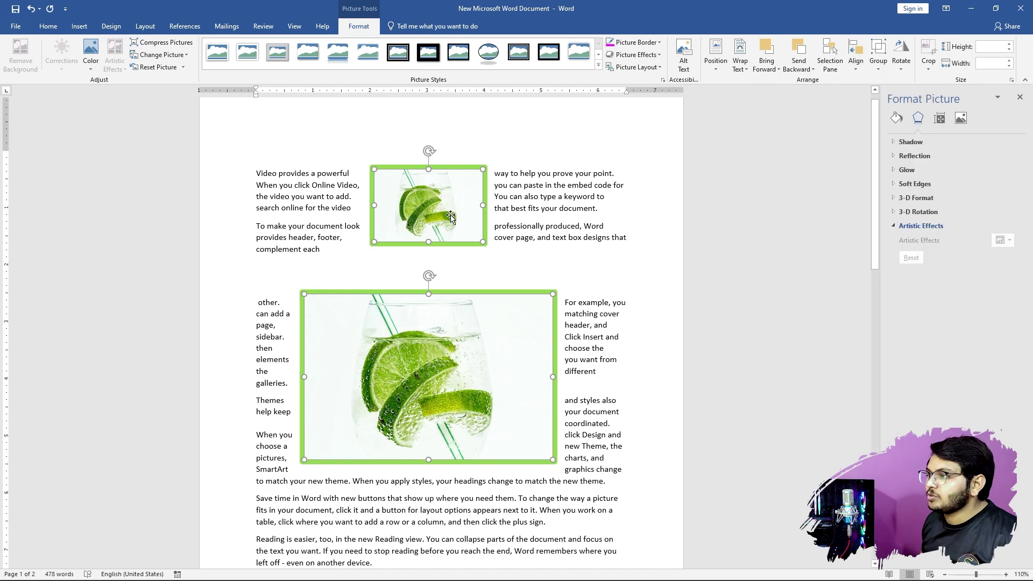
left_click(511, 218)
- Place the small lime picture at the left margin and the large one right of it, and align their top edges
left_click_drag(429, 204, 324, 204)
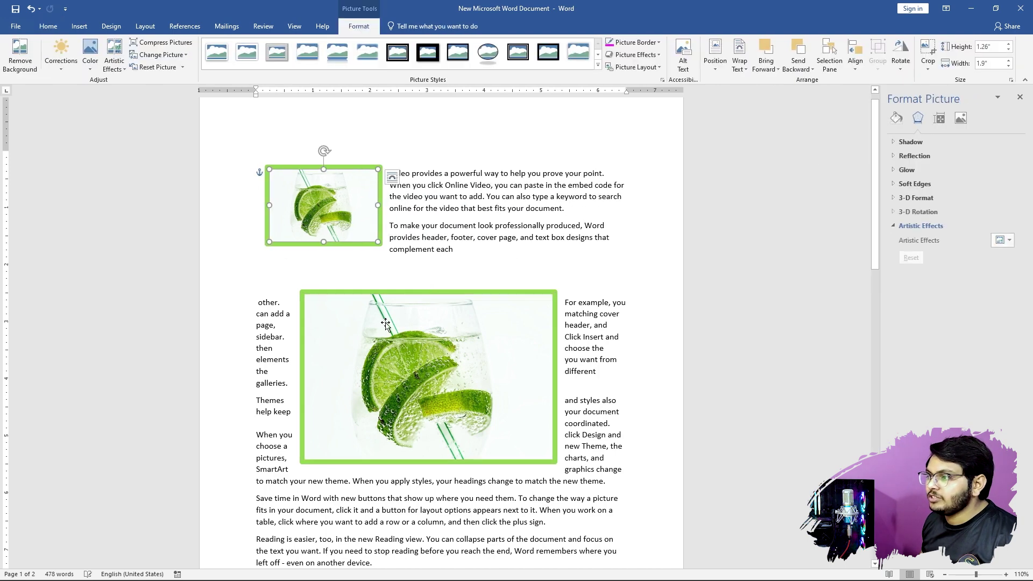
left_click_drag(400, 325, 490, 290)
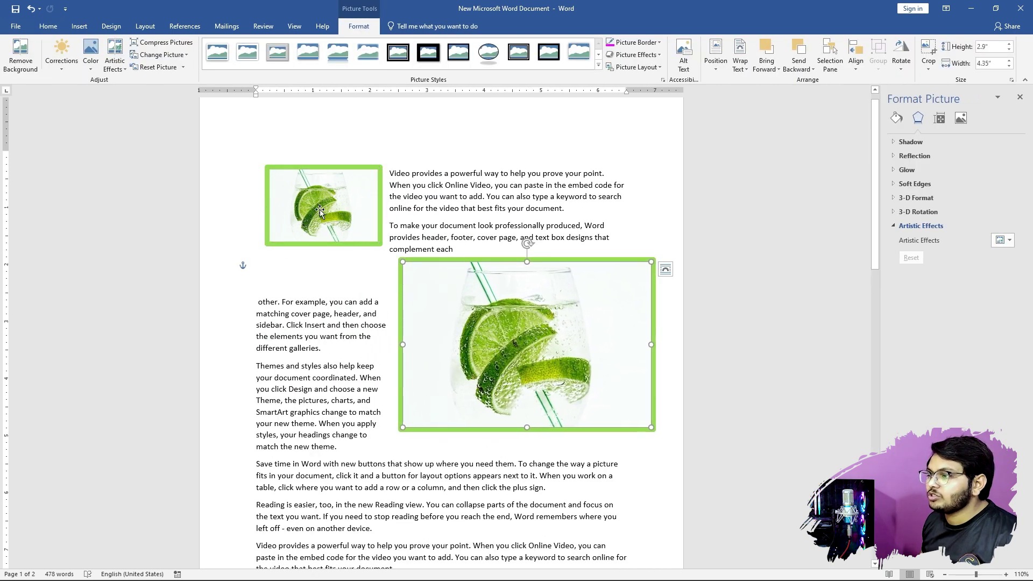
left_click(371, 211, "shift")
left_click(855, 58)
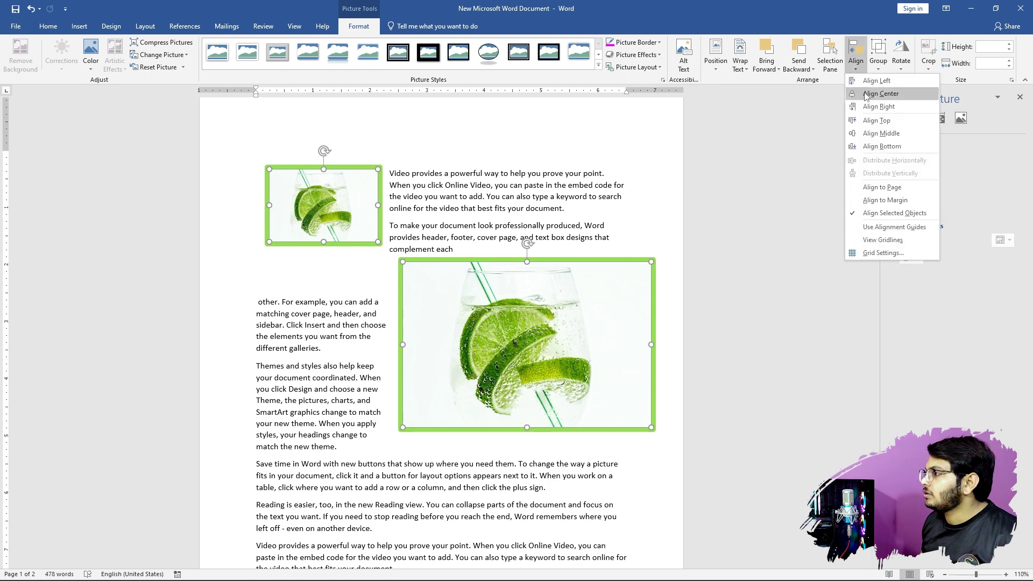
left_click(886, 123)
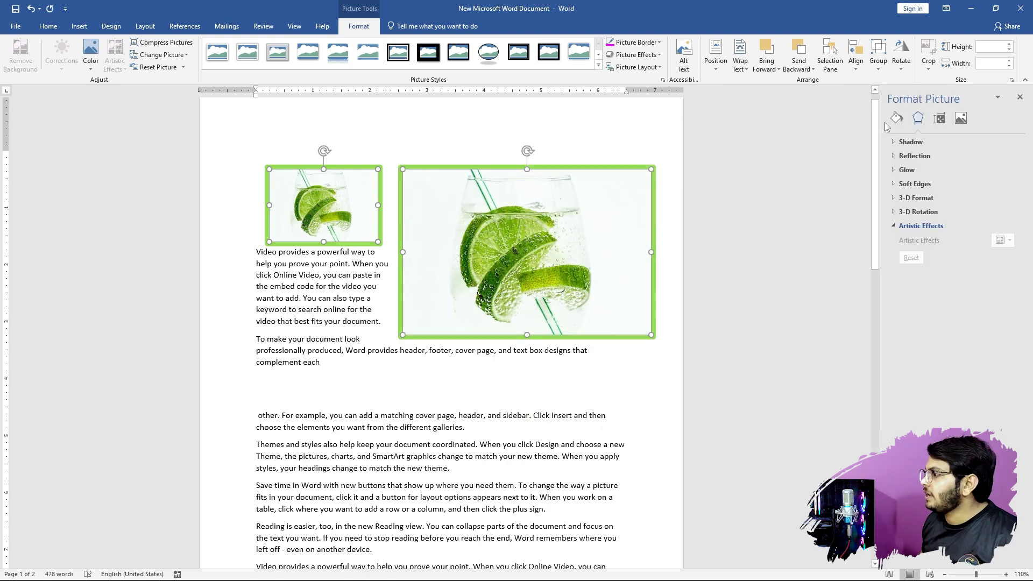
- Align the two lime pictures by their bottom edges and deselect them
left_click(856, 58)
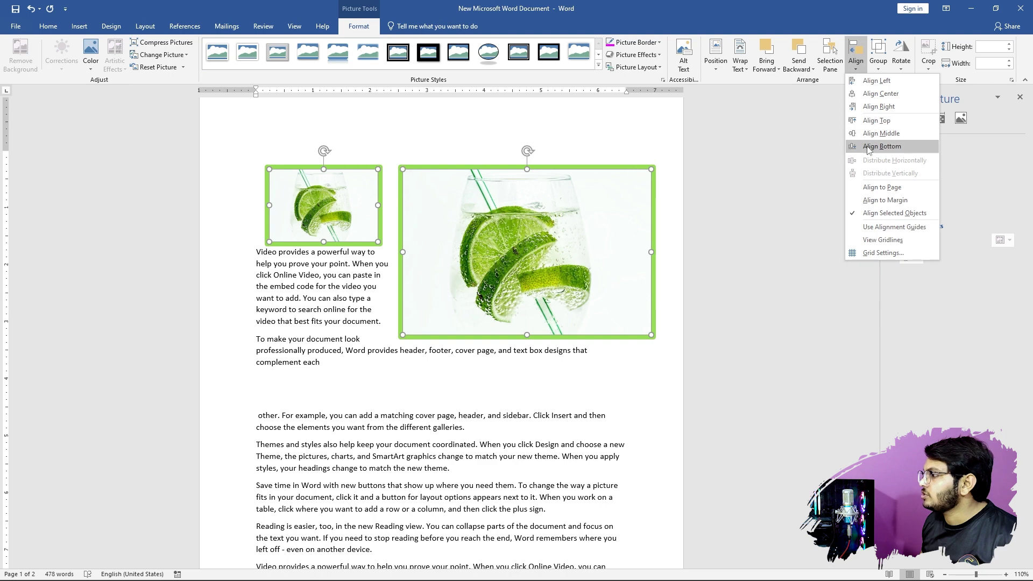
left_click(868, 146)
left_click(855, 58)
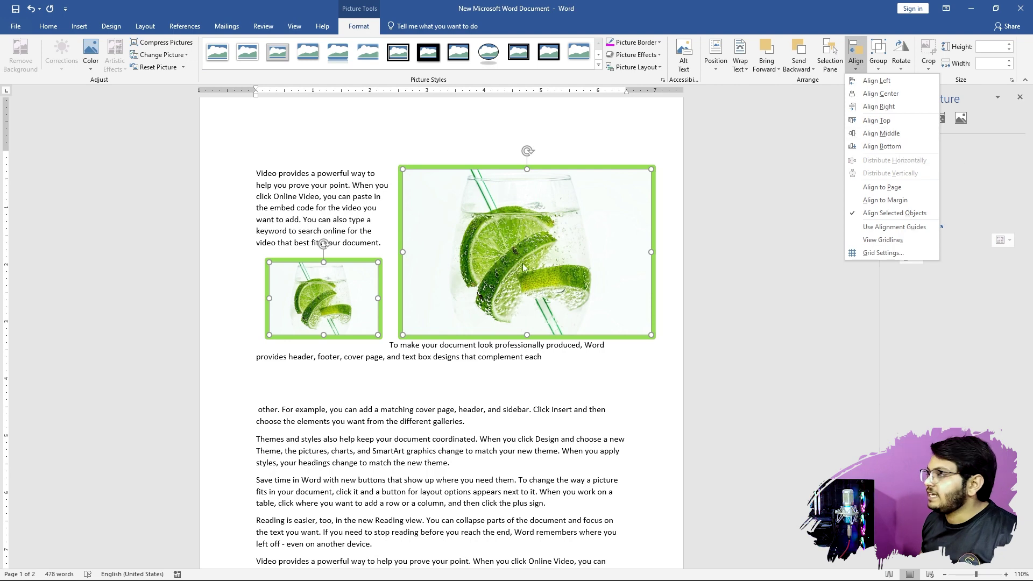
left_click(540, 285)
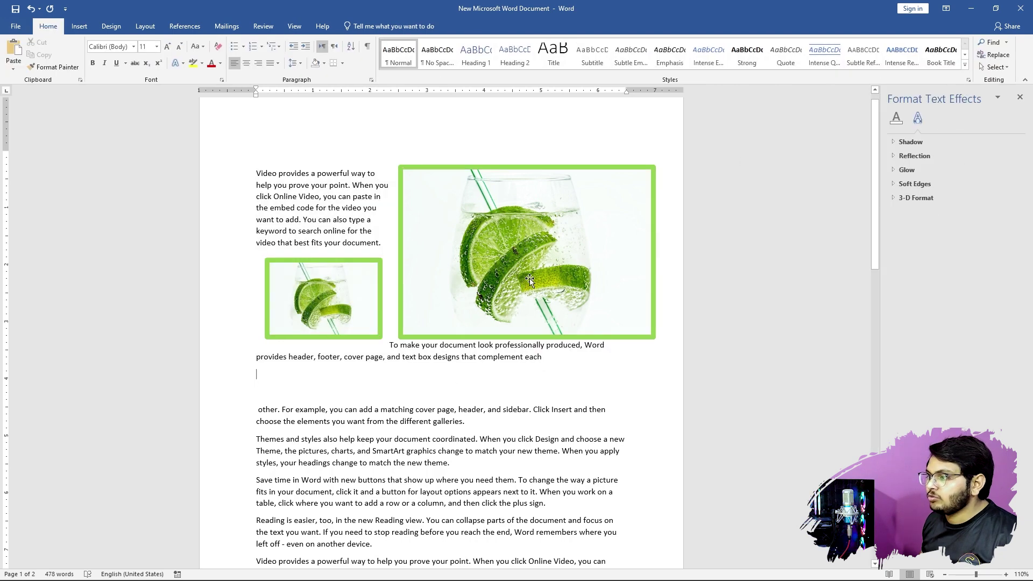
- Move the large lime picture down the page and the small one to the upper left margin, leaving both selected
left_click_drag(529, 279, 550, 491)
left_click_drag(328, 275, 325, 226)
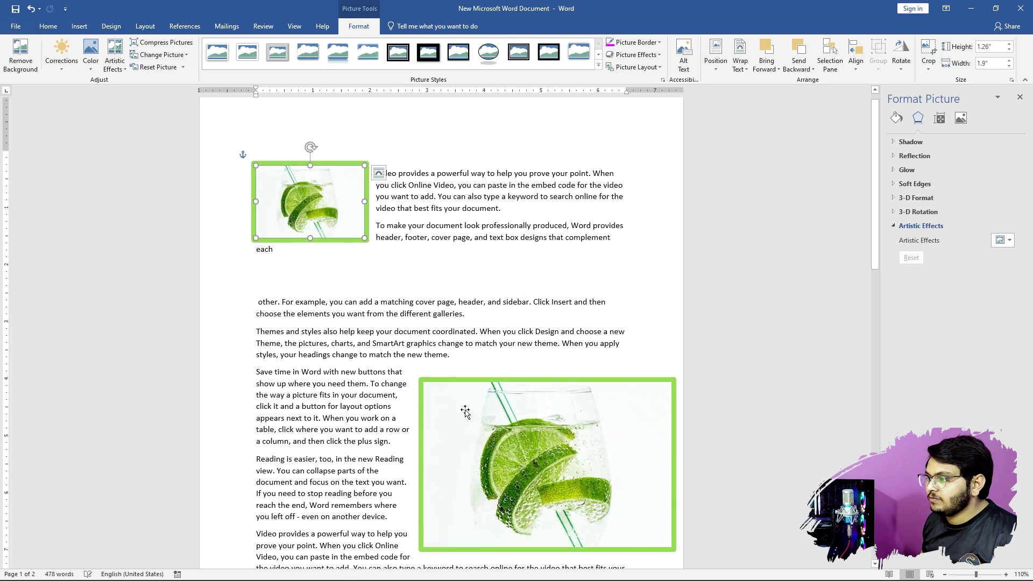
left_click(487, 433, "ctrl")
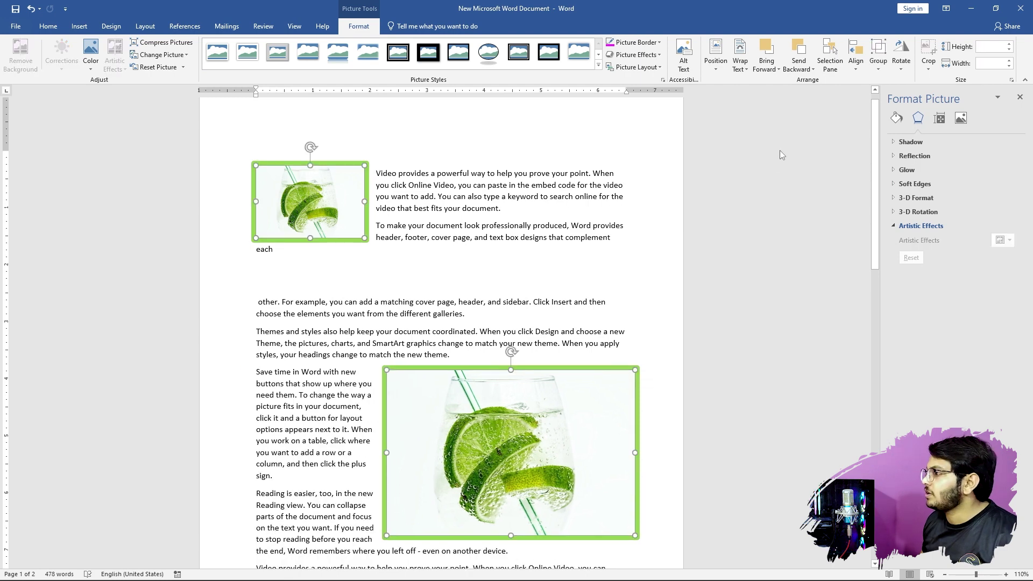
- Try aligning the separated lime pictures with Align Center, and undo that alignment
left_click(856, 58)
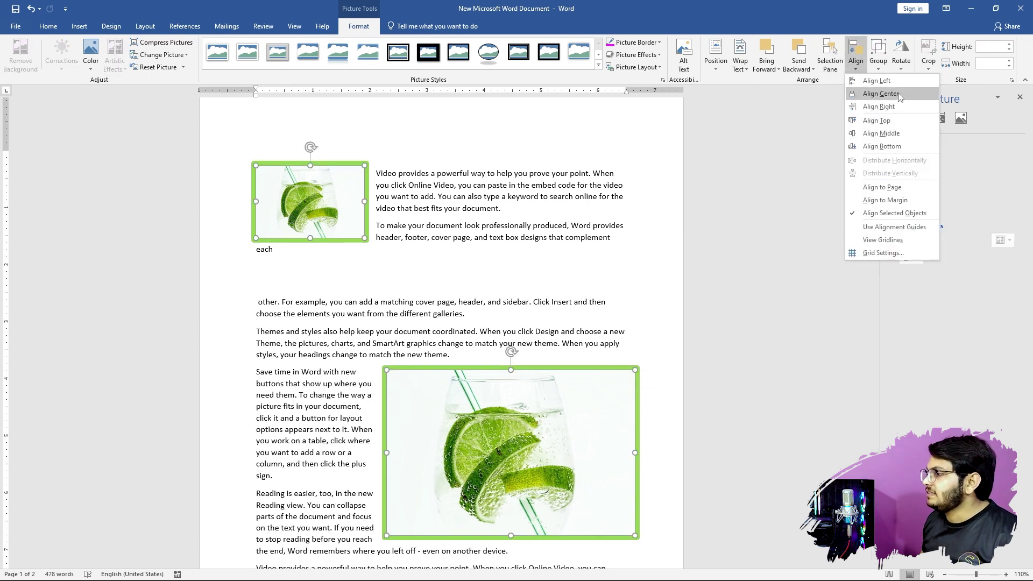
left_click(881, 93)
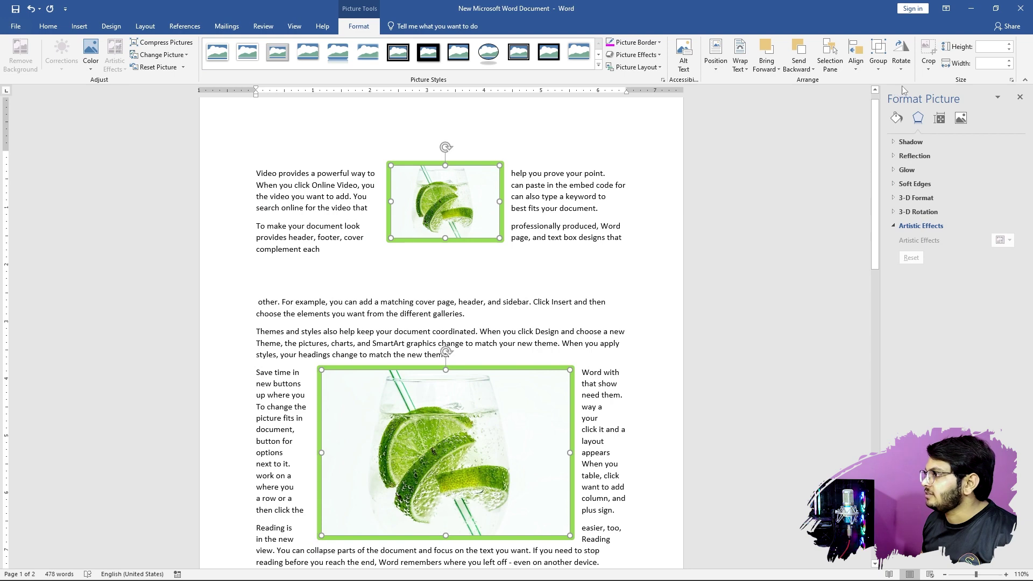
key("ctrl+z")
- Align the small and large lime pictures vertically with Align Middle
left_click(856, 58)
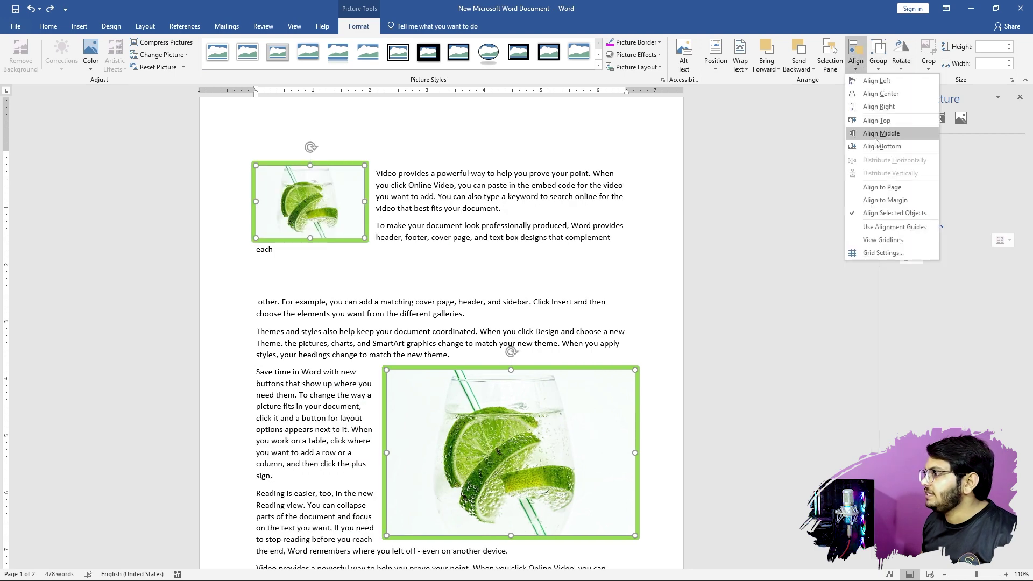
left_click(876, 136)
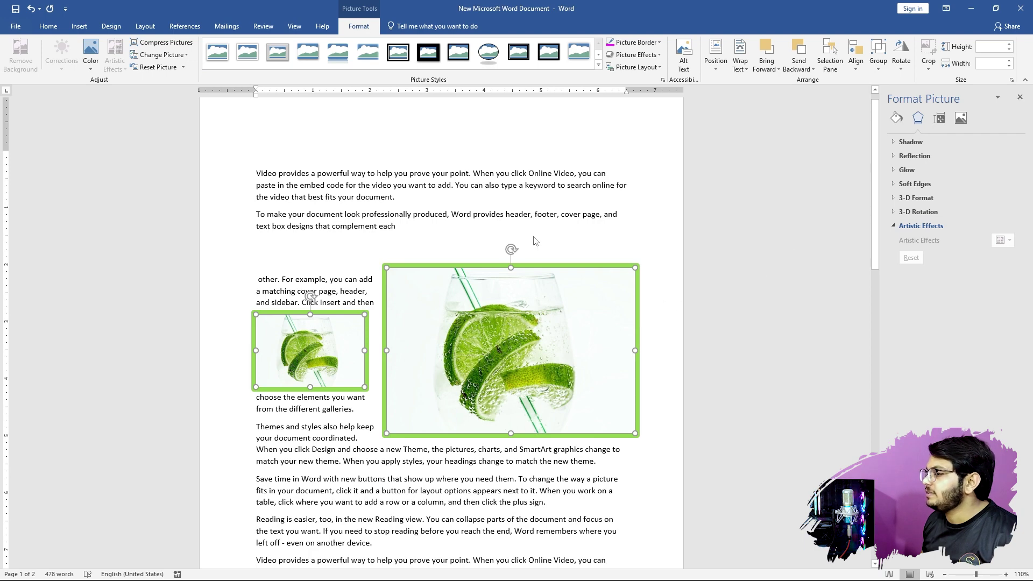
left_click(667, 172)
- Send only the large lime picture one level backward in the stacking order
left_click(619, 280)
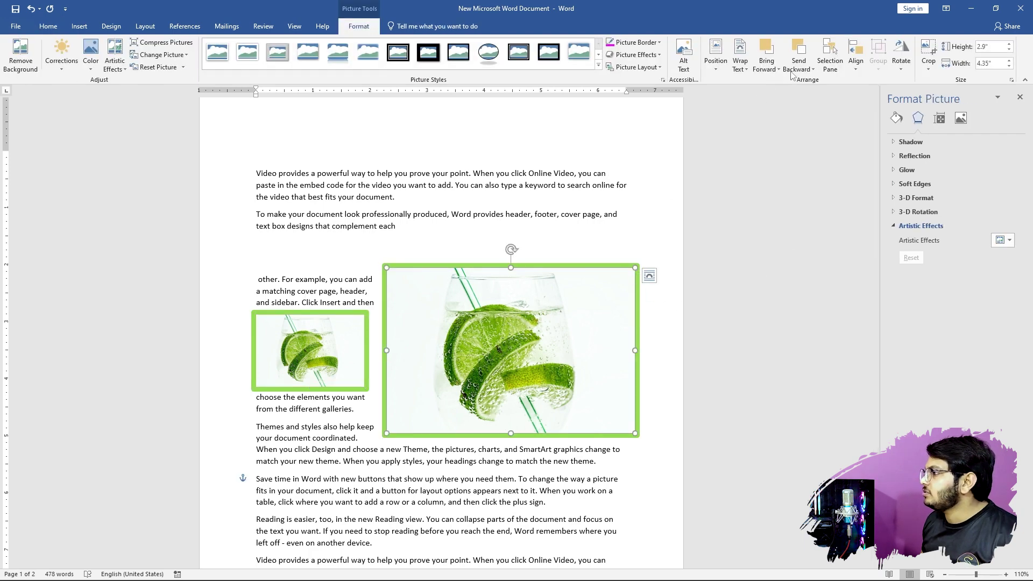
left_click(811, 69)
left_click(815, 81)
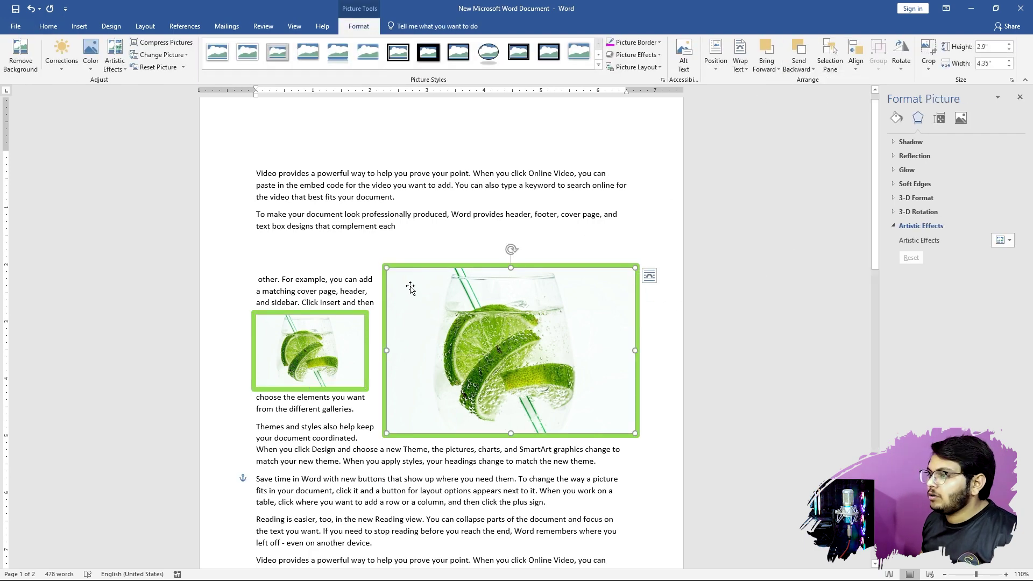
- Align the small and large lime pictures horizontally with Align Center so the small one sits over the large one
left_click(359, 319, "shift")
left_click(855, 54)
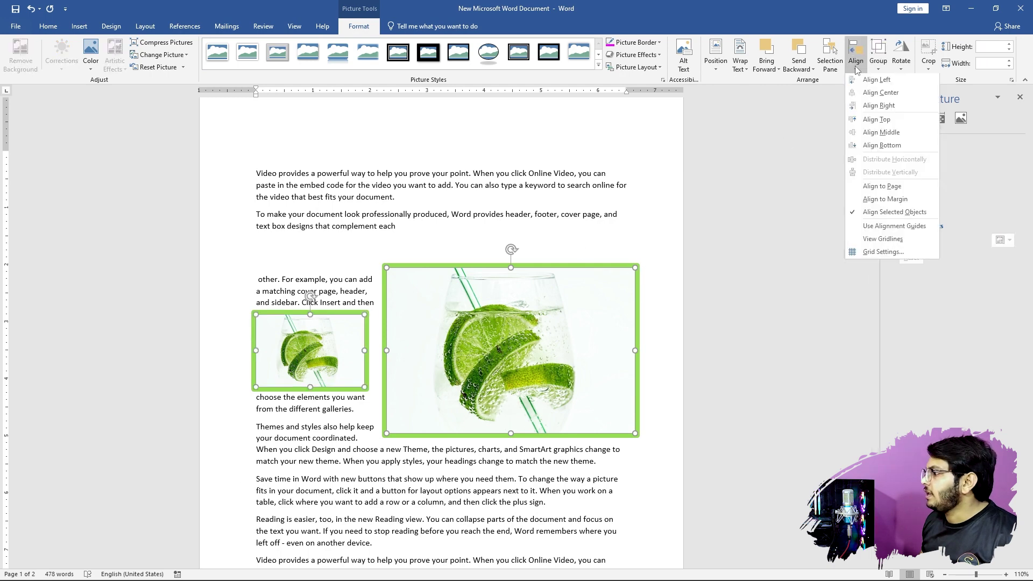
left_click(881, 93)
left_click(855, 57)
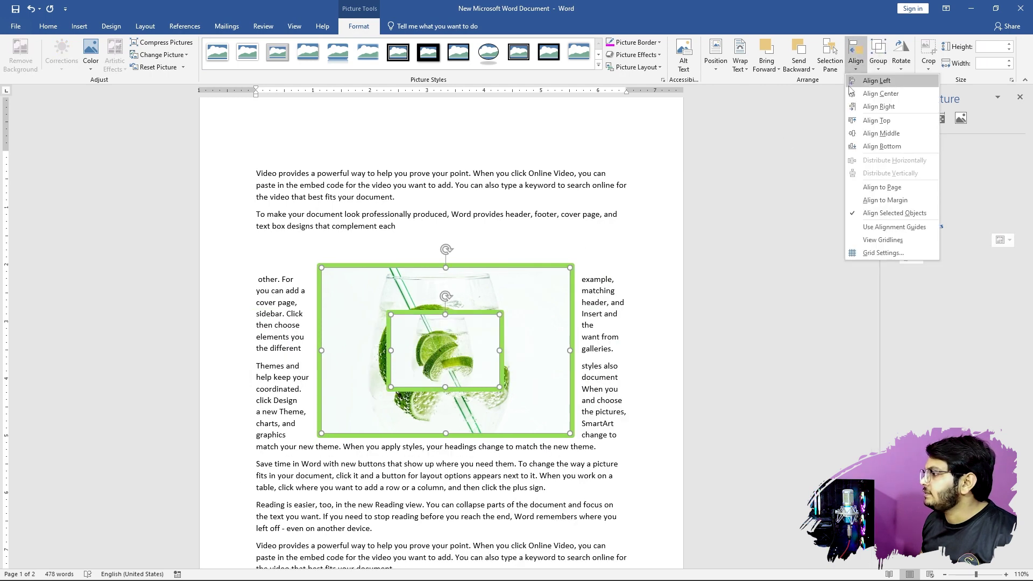
left_click(863, 141)
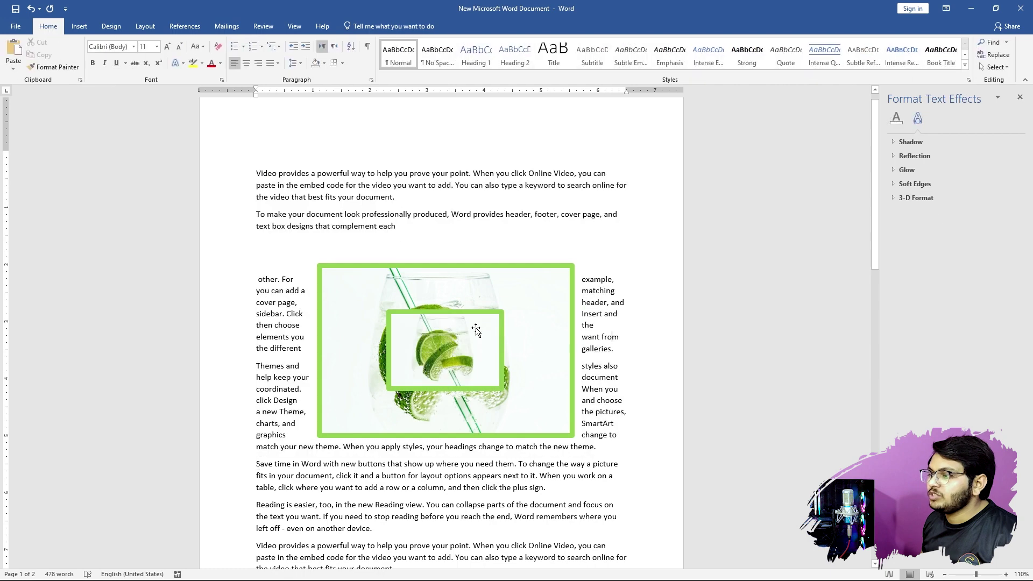
- Select both overlapping lime pictures and move them together up beside the opening paragraphs, near the right margin
left_click(399, 347)
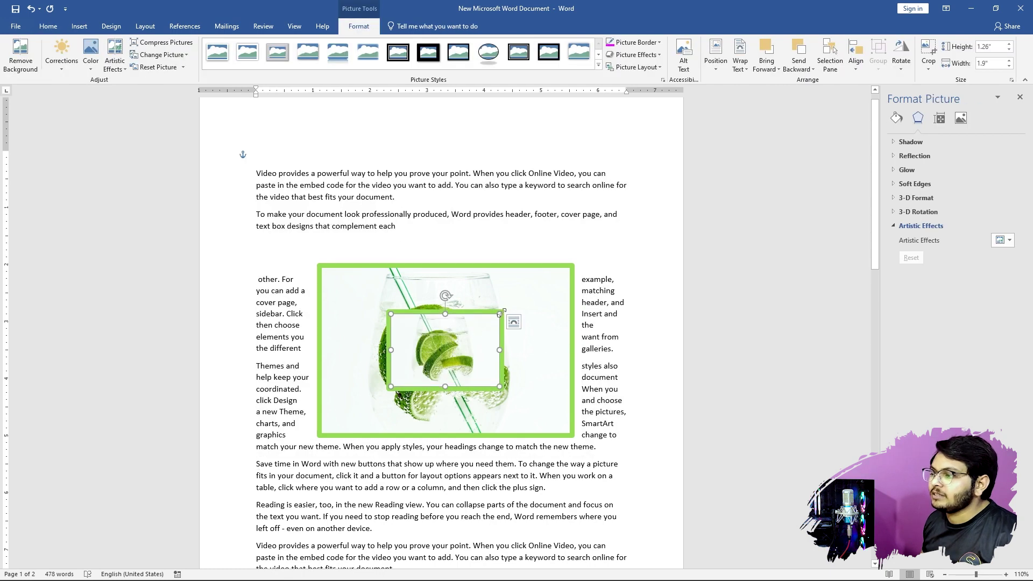
left_click(496, 295)
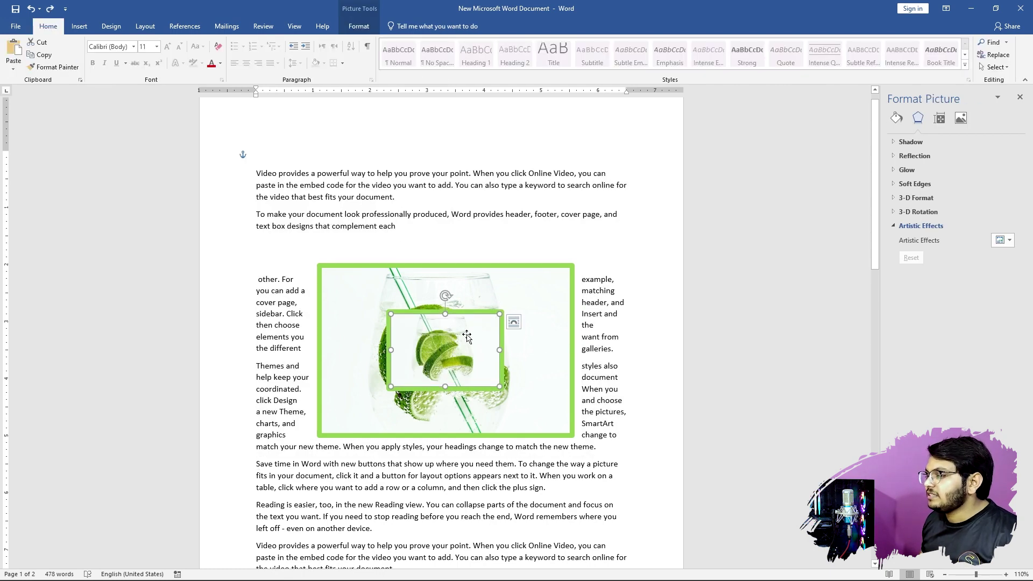
left_click(508, 274, "ctrl")
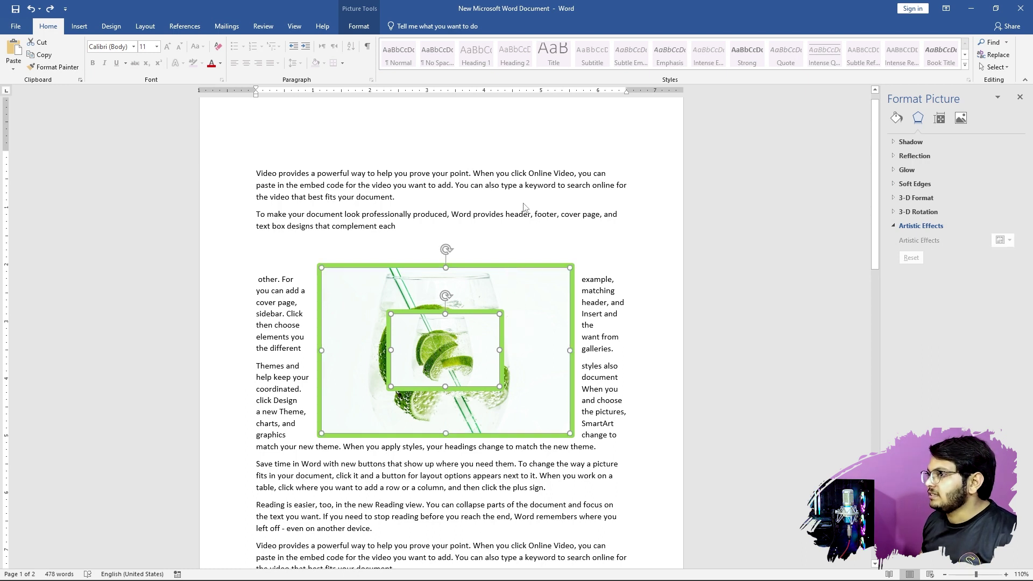
left_click(358, 26)
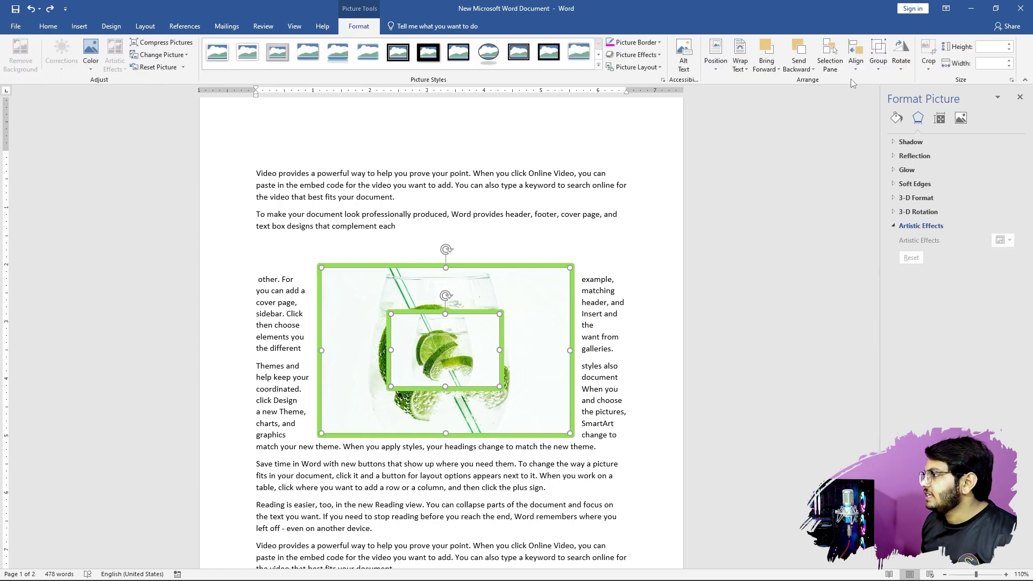
left_click_drag(524, 278, 595, 194)
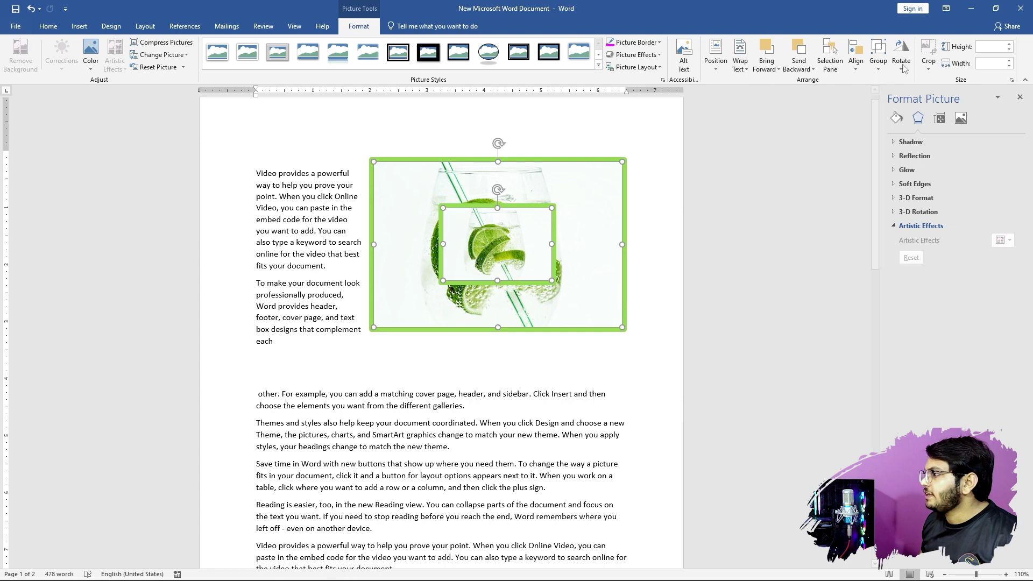
- Group the two lime pictures and move the group around the opening paragraphs as one object
left_click(887, 51)
left_click(893, 80)
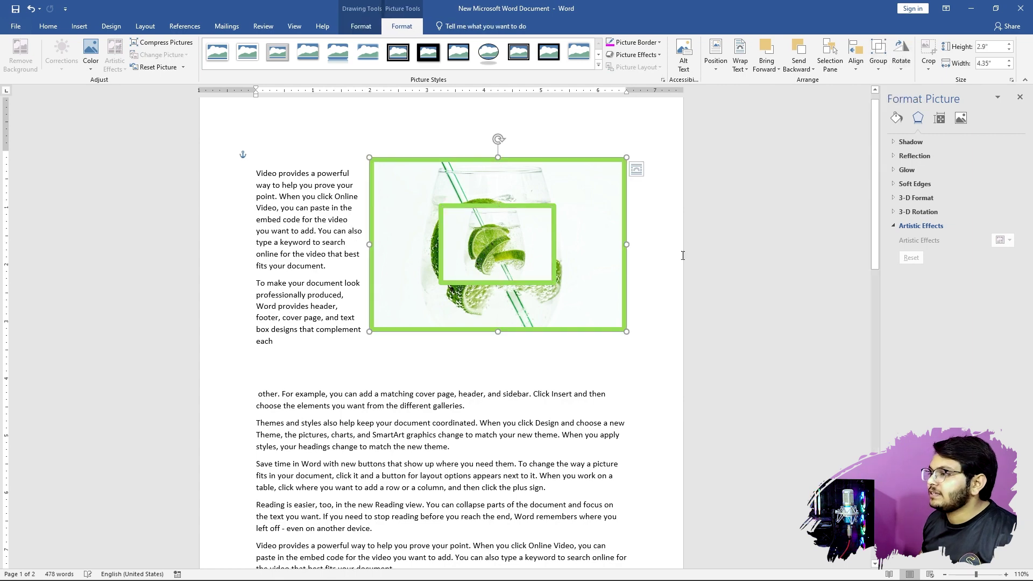
mouse_move(593, 255)
left_mouse_down()
mouse_move(587, 312)
mouse_move(576, 243)
mouse_move(572, 270)
mouse_move(562, 236)
left_mouse_up()
left_click_drag(568, 300, 535, 308)
left_click_drag(537, 243, 534, 240)
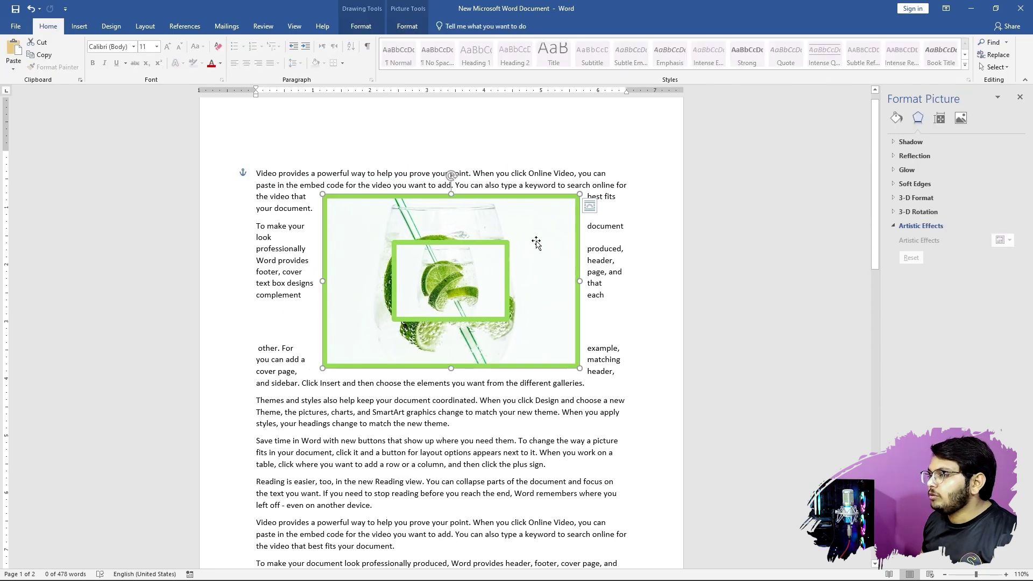
mouse_move(460, 281)
left_mouse_down()
mouse_move(484, 237)
mouse_move(490, 285)
mouse_move(442, 261)
mouse_move(489, 278)
mouse_move(461, 299)
left_mouse_up()
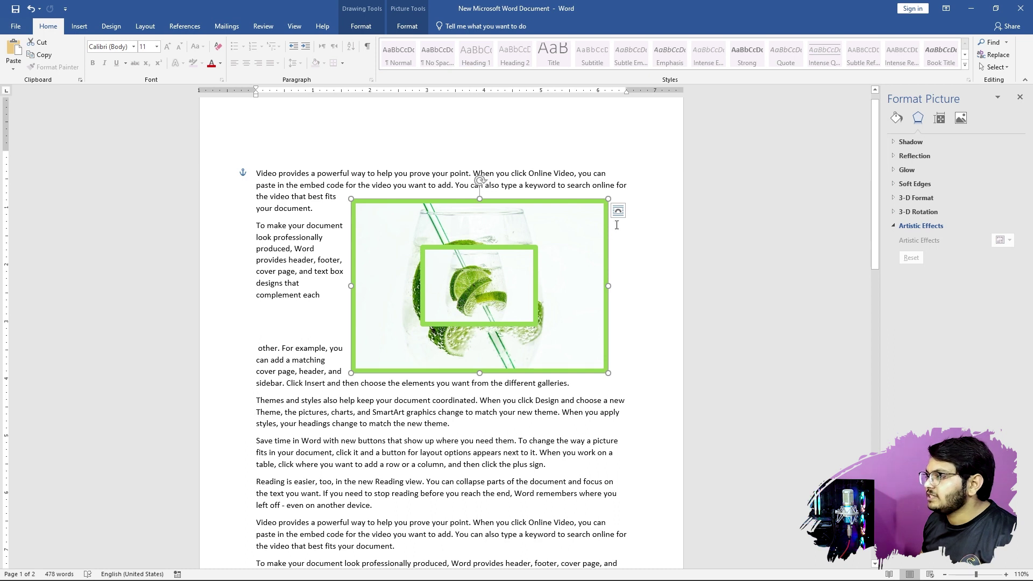
- Move the small lime picture within the group to the upper-right corner of the large picture
left_click(506, 282)
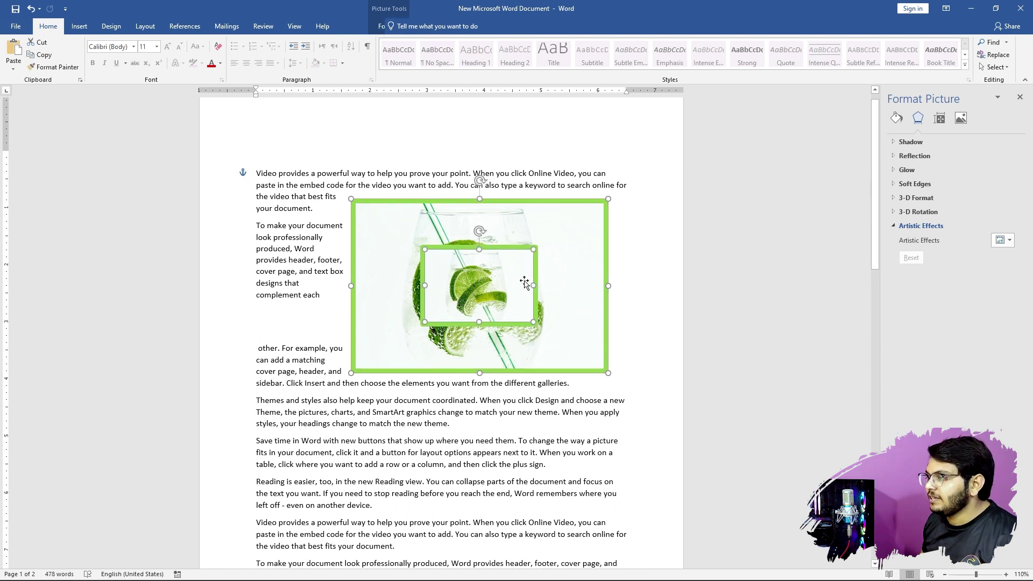
left_click_drag(495, 284, 564, 237)
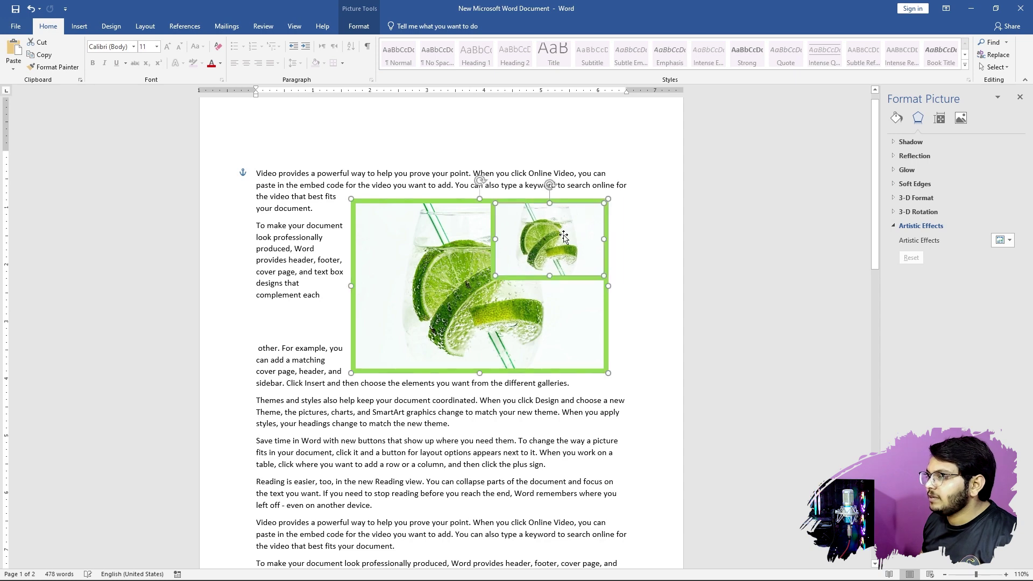
double_click(625, 271)
left_click(589, 262)
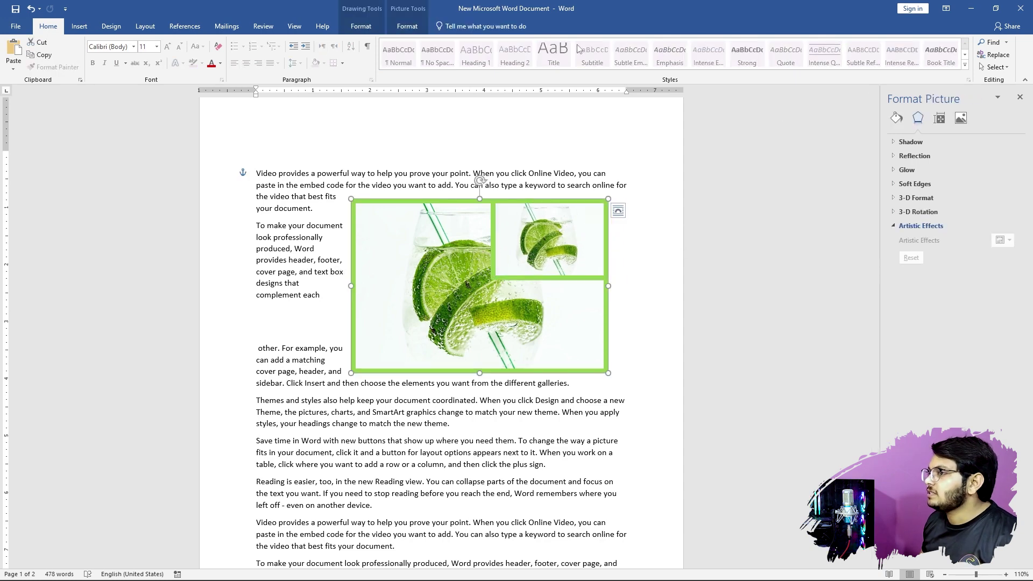
- Ungroup the lime pictures and move the small one to the lower-right corner of the large one
left_click(407, 26)
left_click(879, 67)
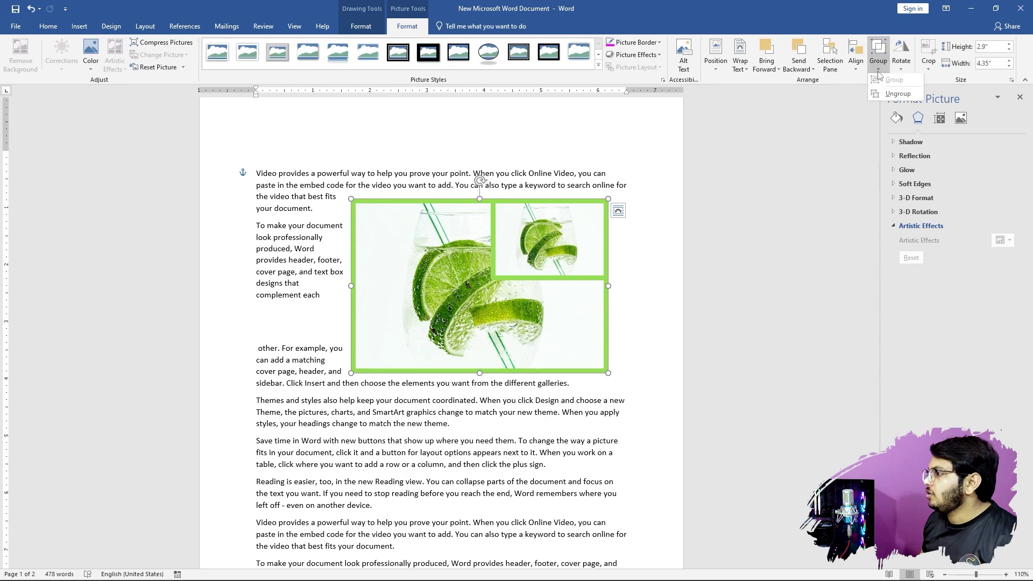
left_click(898, 93)
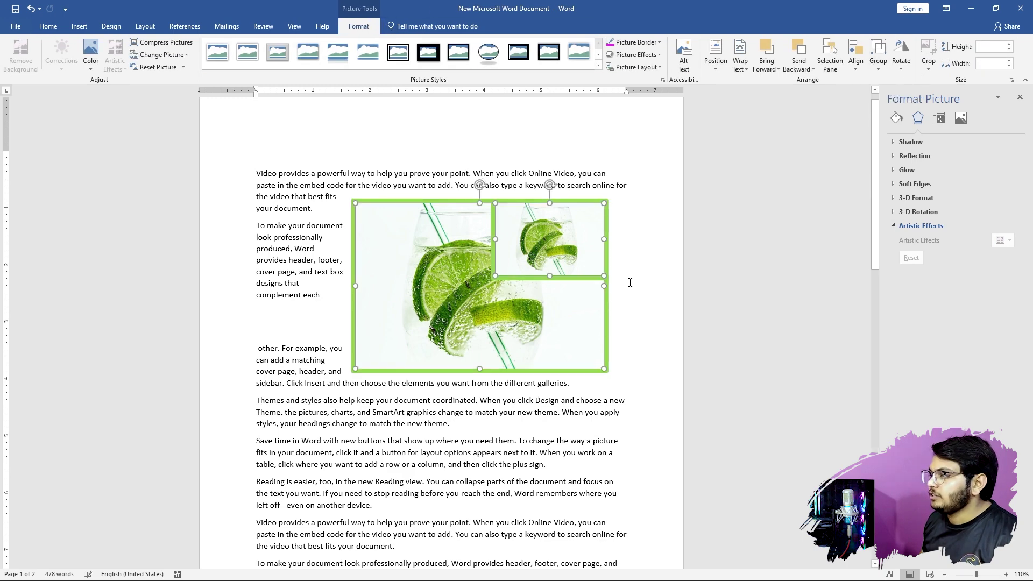
left_click(630, 282)
left_click_drag(576, 239, 572, 348)
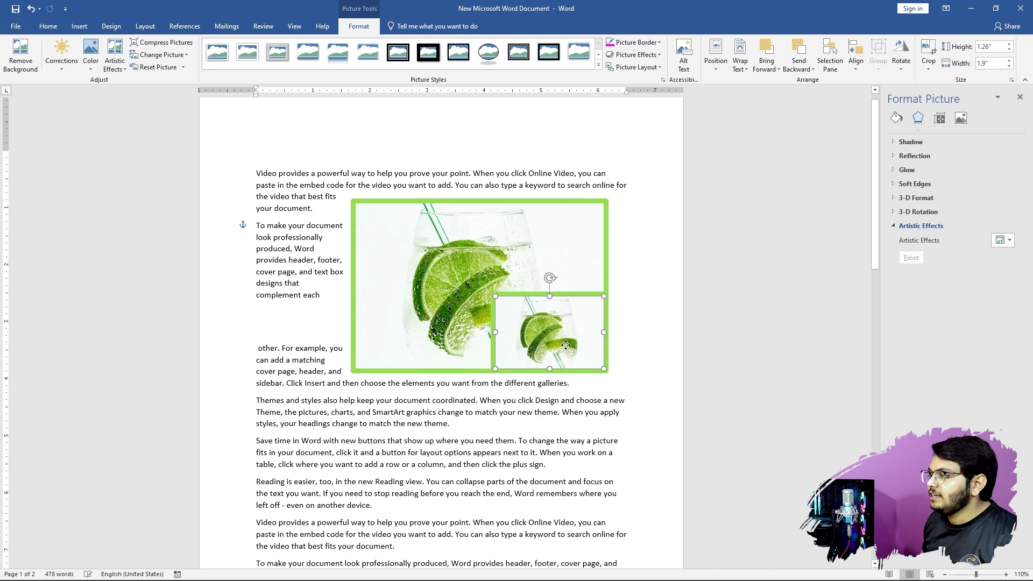
- Group both lime pictures again and move the group up beside the opening paragraphs, near the right margin
left_click(510, 269, "ctrl")
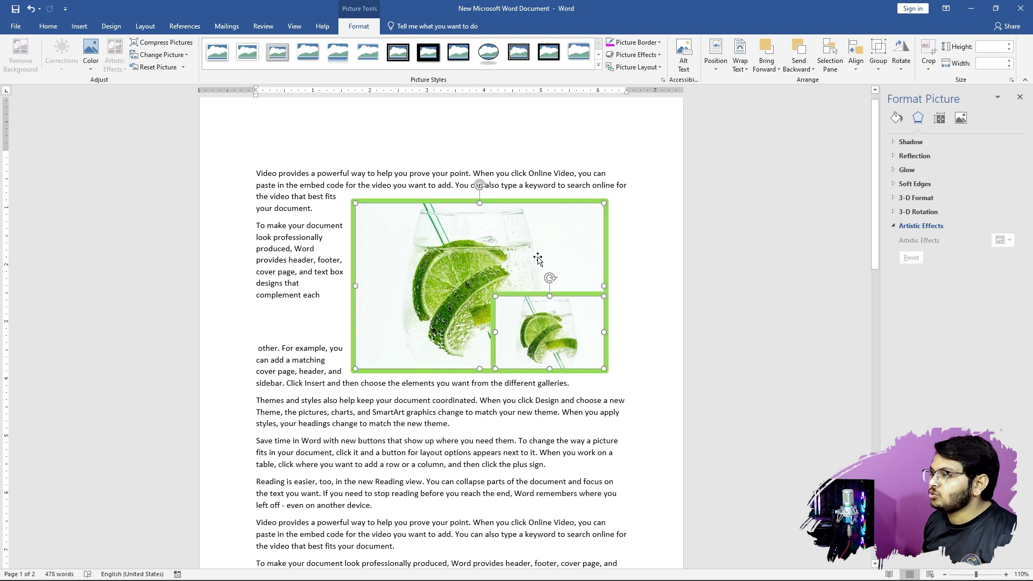
left_click(886, 65)
left_click(898, 87)
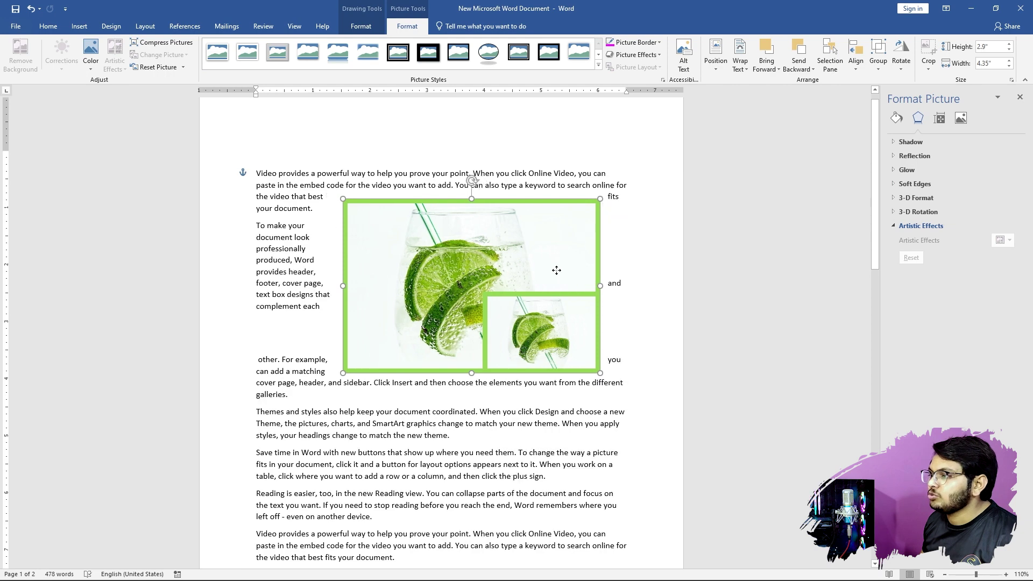
left_click_drag(556, 270, 605, 246)
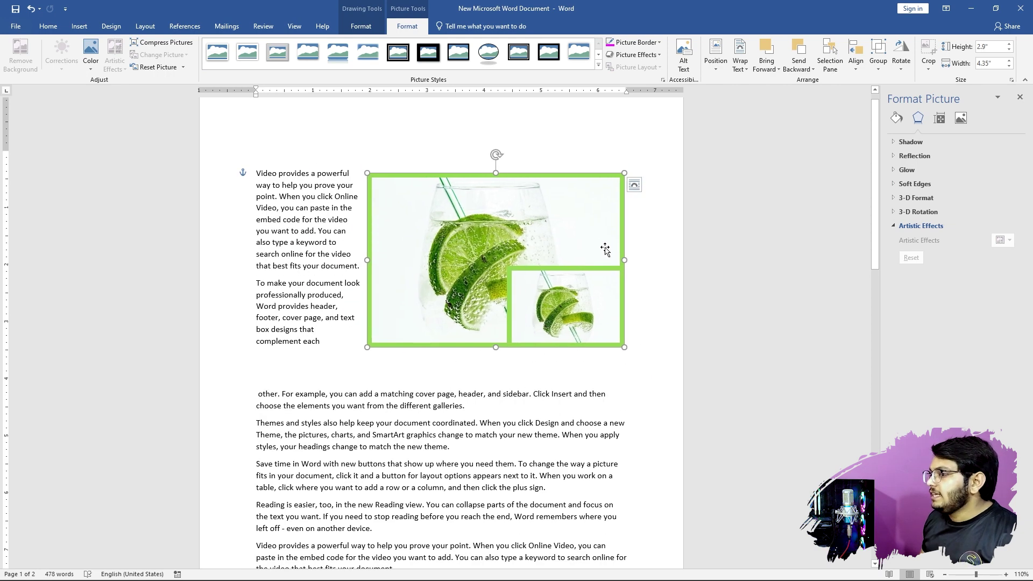
- Move the grouped lime pictures toward the middle of the opening paragraphs, with text on both sides
left_click(906, 66)
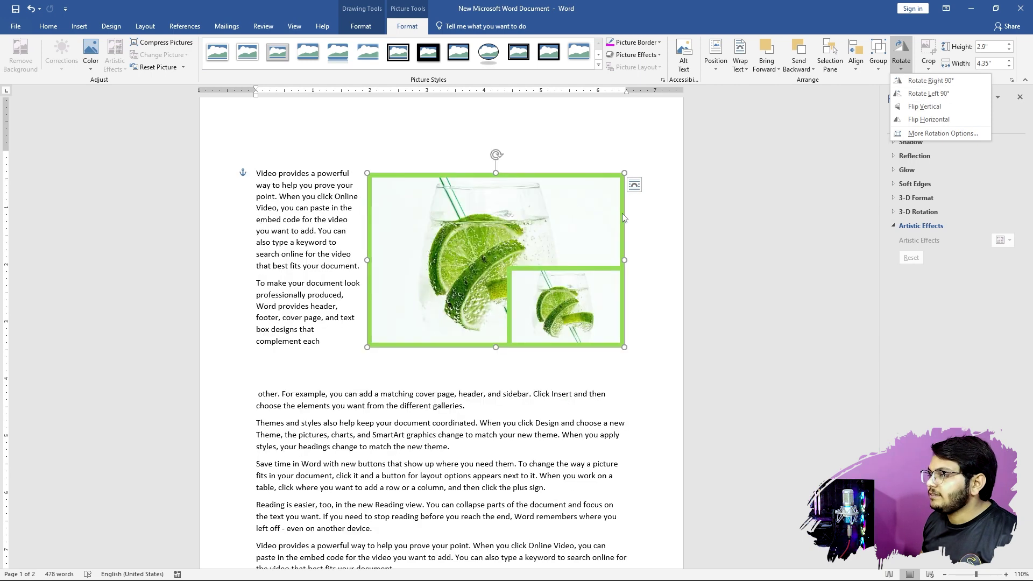
left_click(622, 218)
left_click(547, 385)
left_click_drag(576, 304, 519, 278)
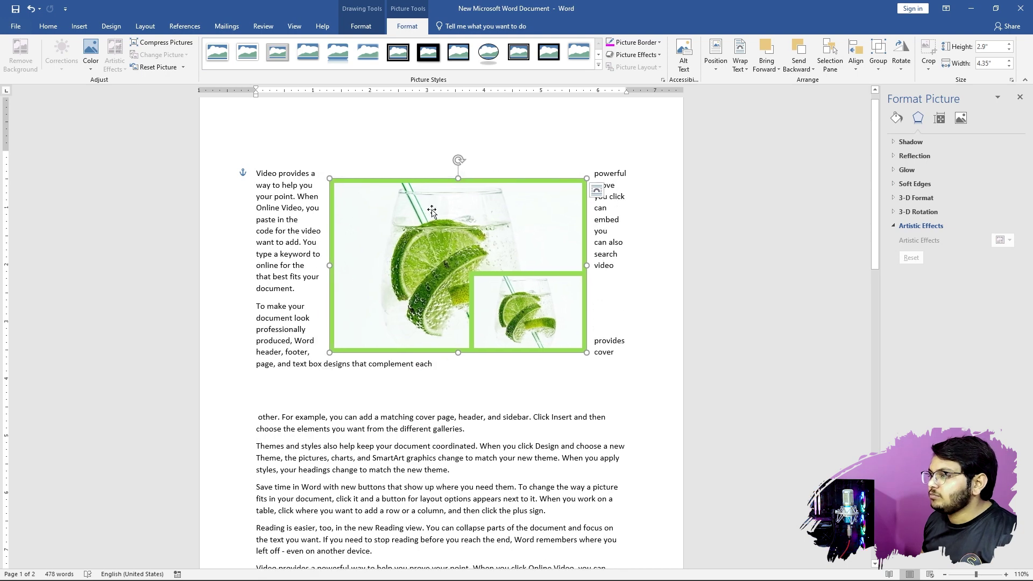
- Flip the grouped lime pictures horizontally and vertically
left_click(901, 59)
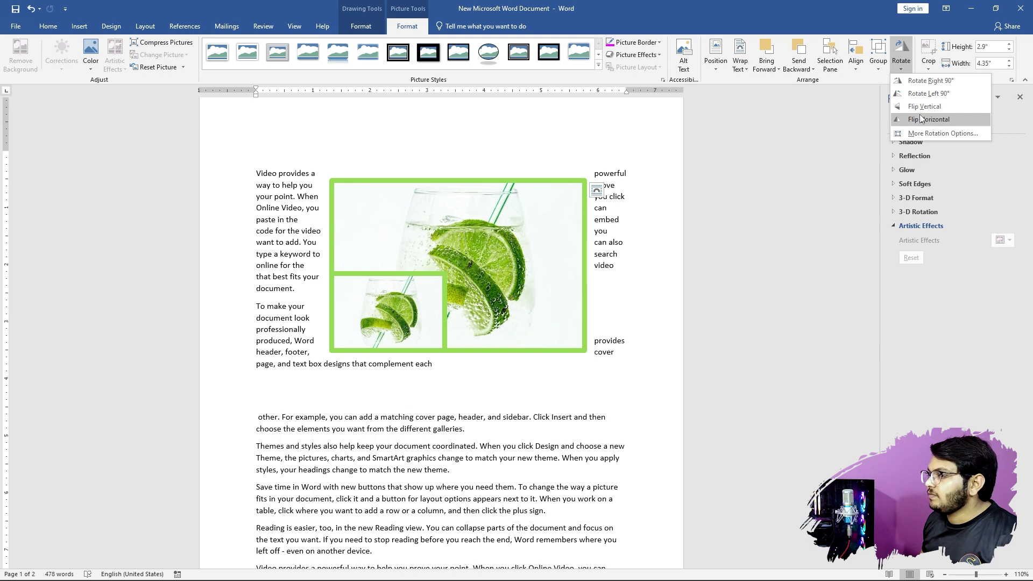
left_click(921, 119)
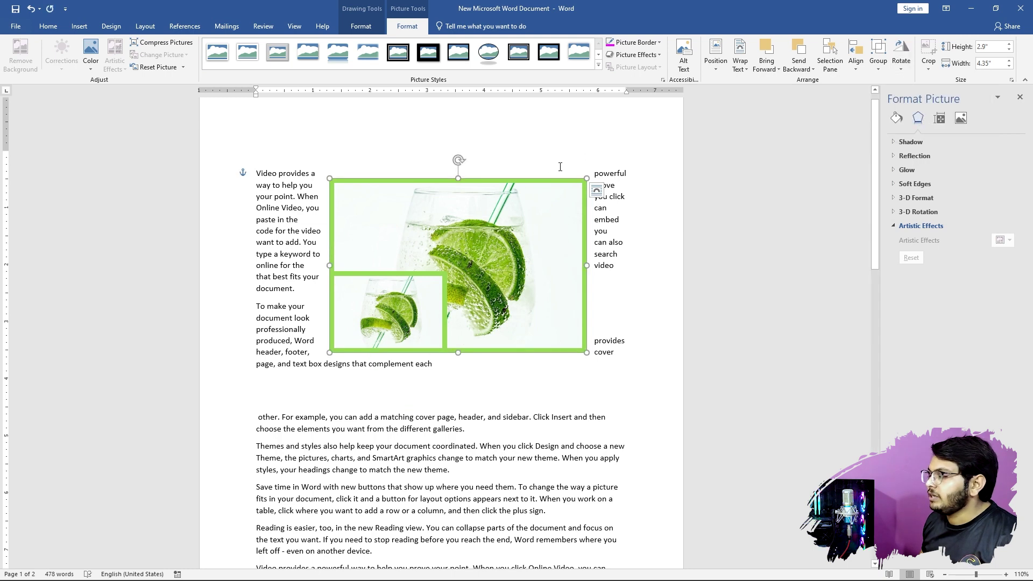
left_click(901, 60)
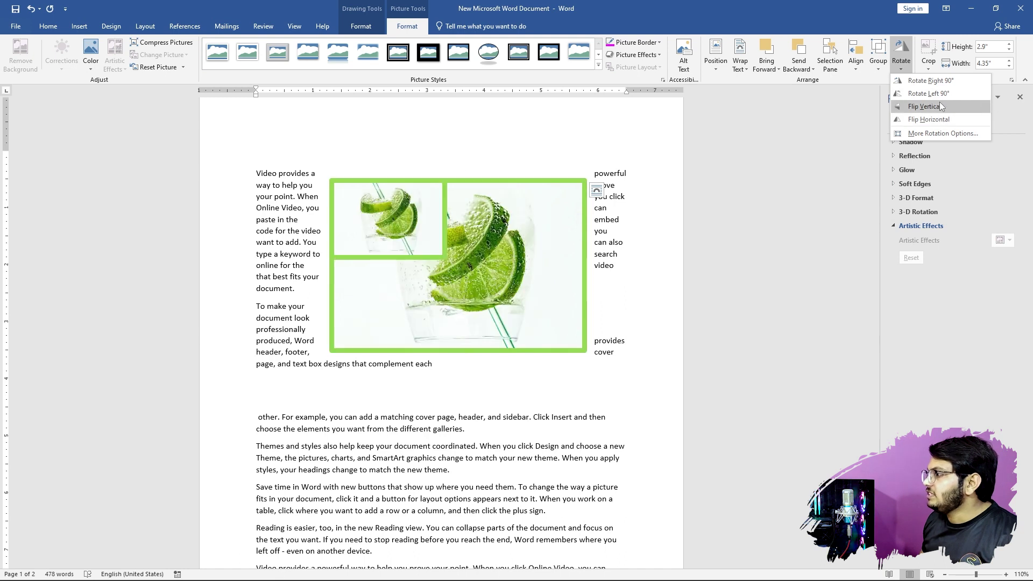
left_click(939, 106)
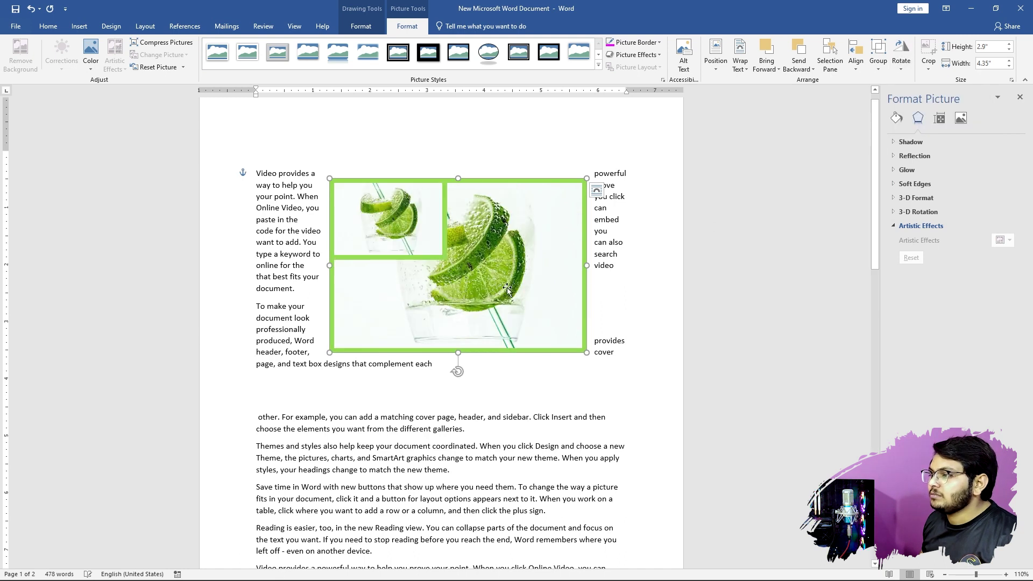
- Reset the grouped lime pictures' formatting and move the group up to the start of the text
left_click(904, 70)
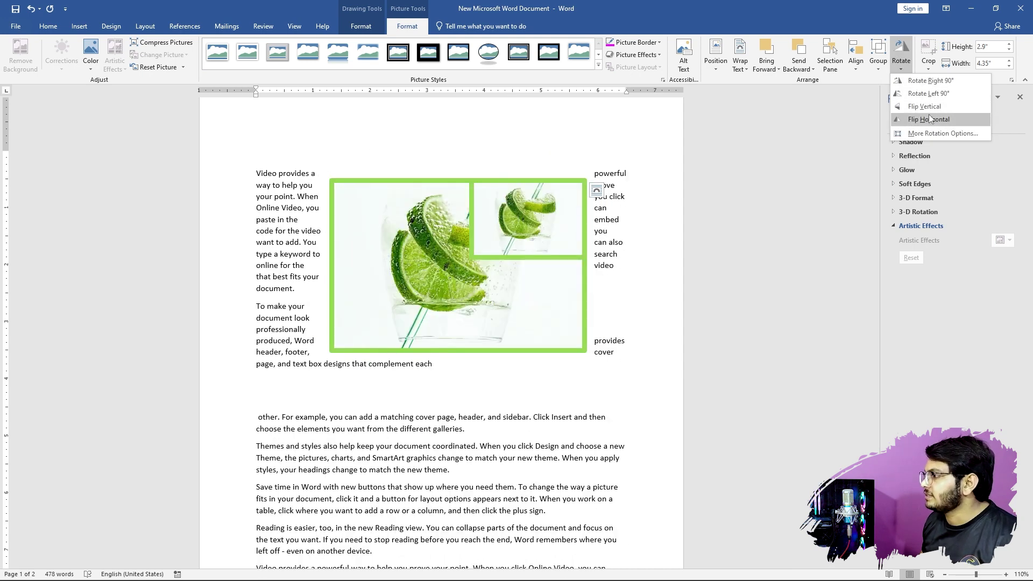
left_click(153, 68)
left_click(364, 411)
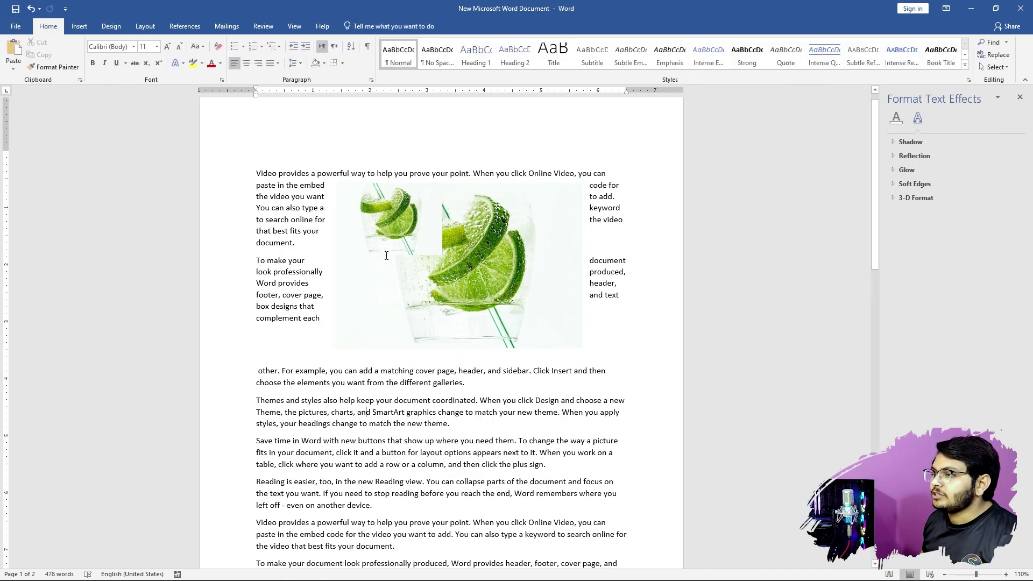
left_click_drag(383, 238, 414, 213)
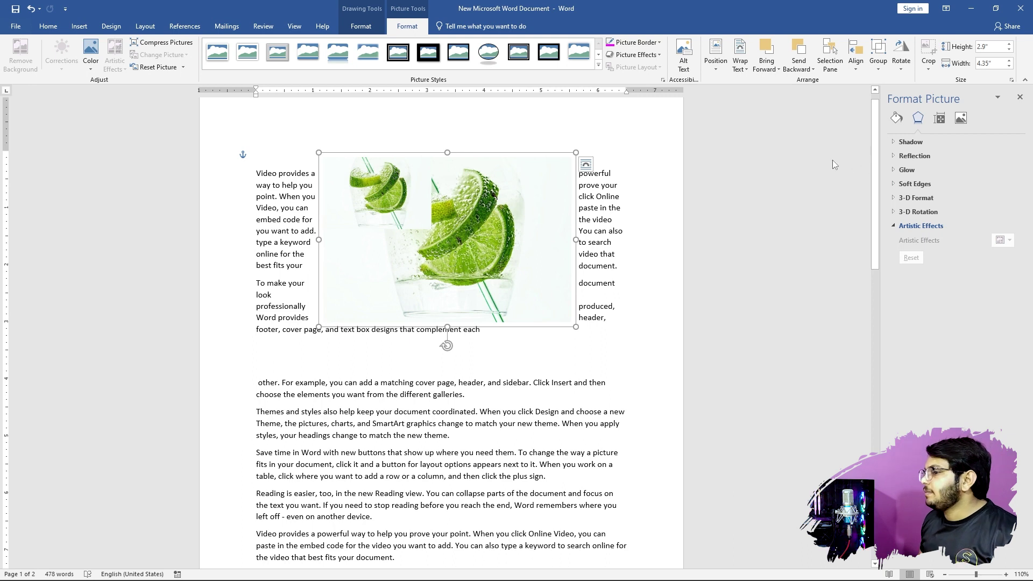
- Ungroup the flipped lime pictures
right_click(491, 228)
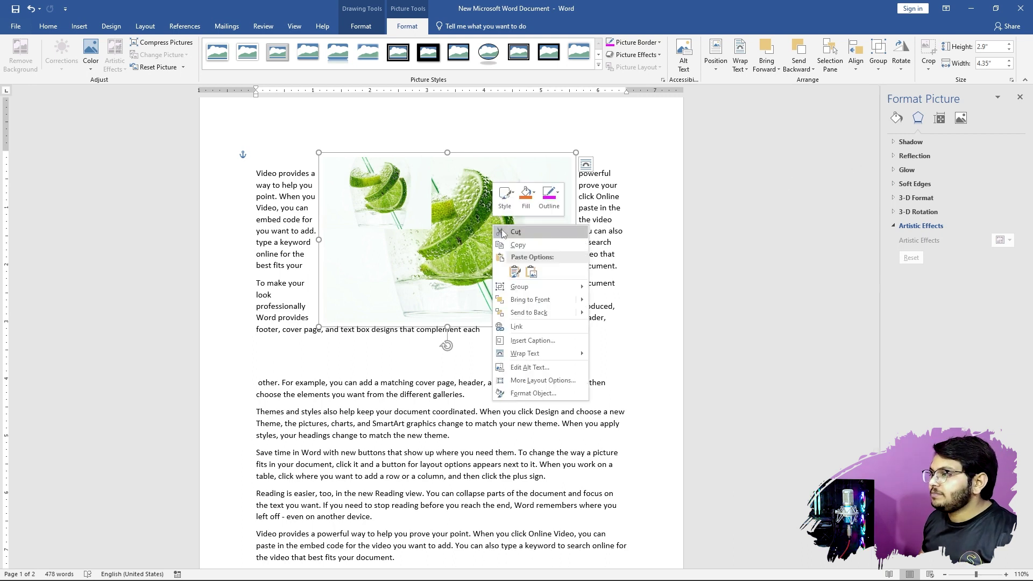
left_click(484, 228)
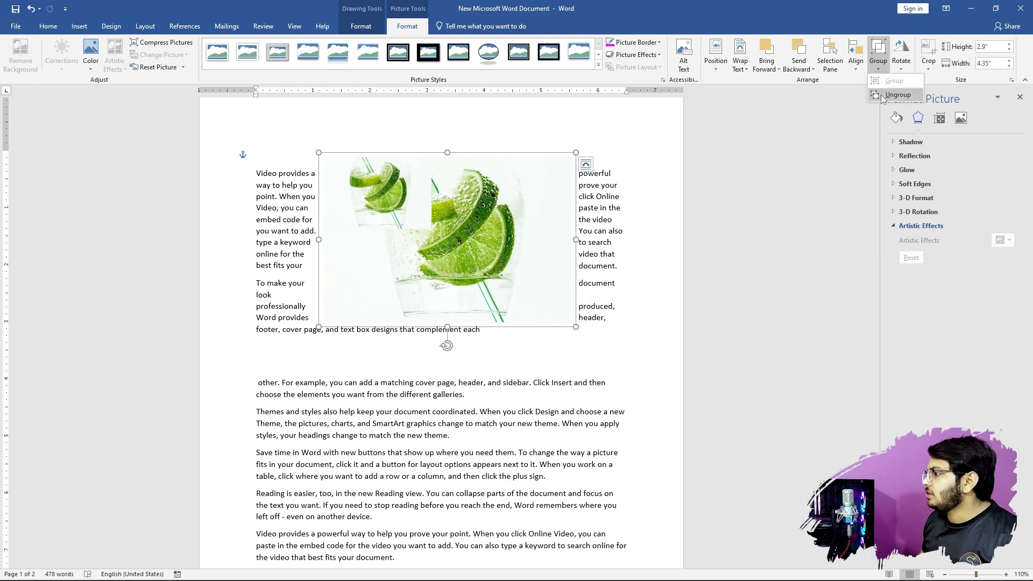
left_click(414, 204, "shift")
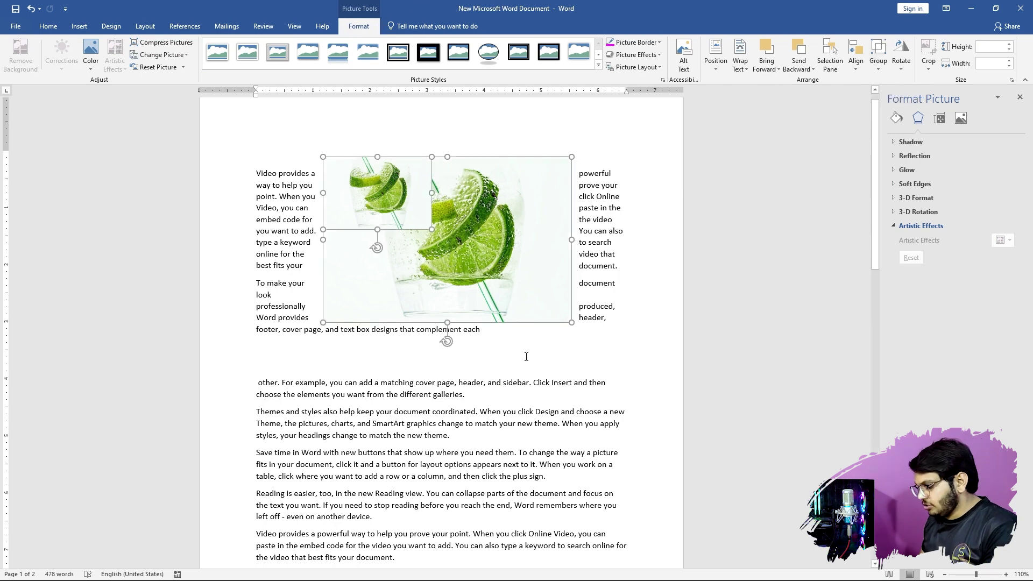
- Delete both lime pictures and undo the deletion
key("Delete")
key("ctrl+z")
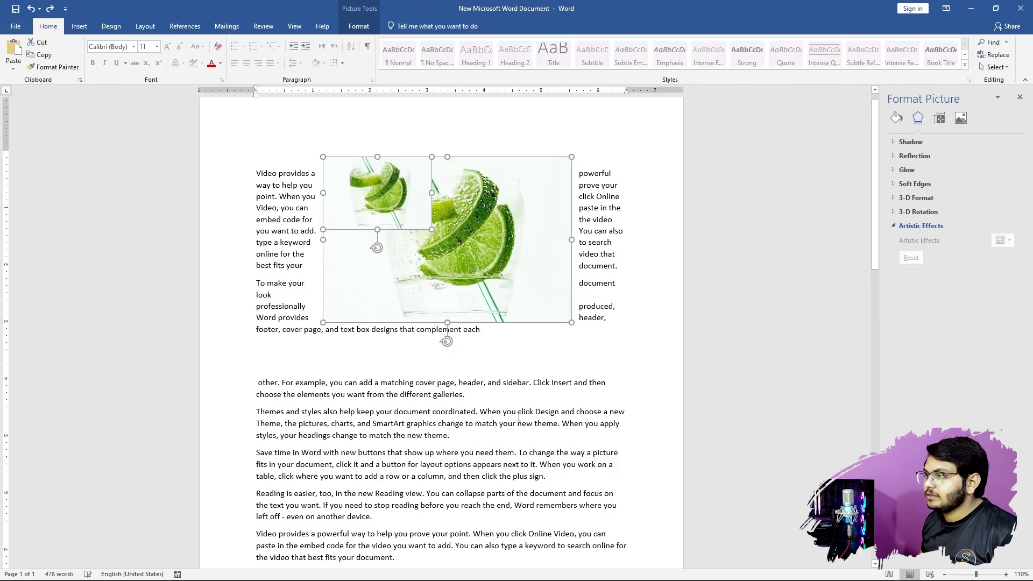
- Delete only the small lime picture and select the remaining large one
left_click(518, 417)
left_click(420, 212)
key("Delete")
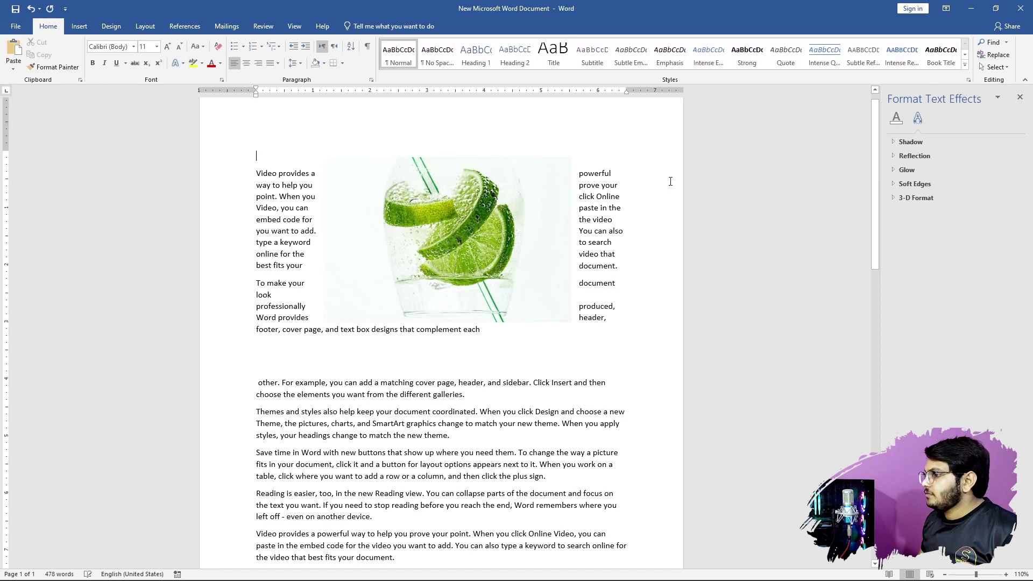
left_click(500, 193)
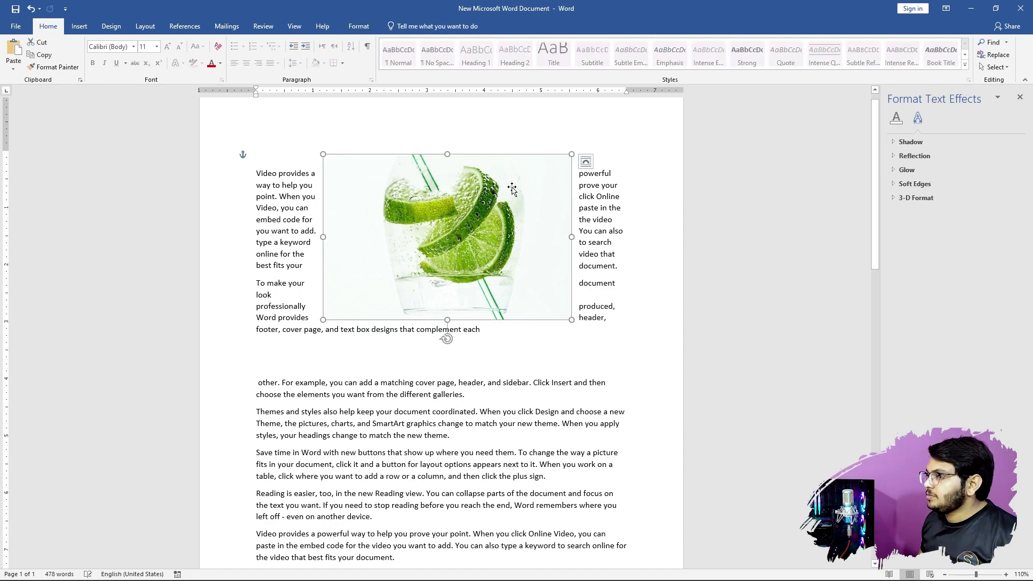
- Crop both vertical sides of the large lime picture to a width of about 2.64"
left_click(359, 26)
left_click(930, 69)
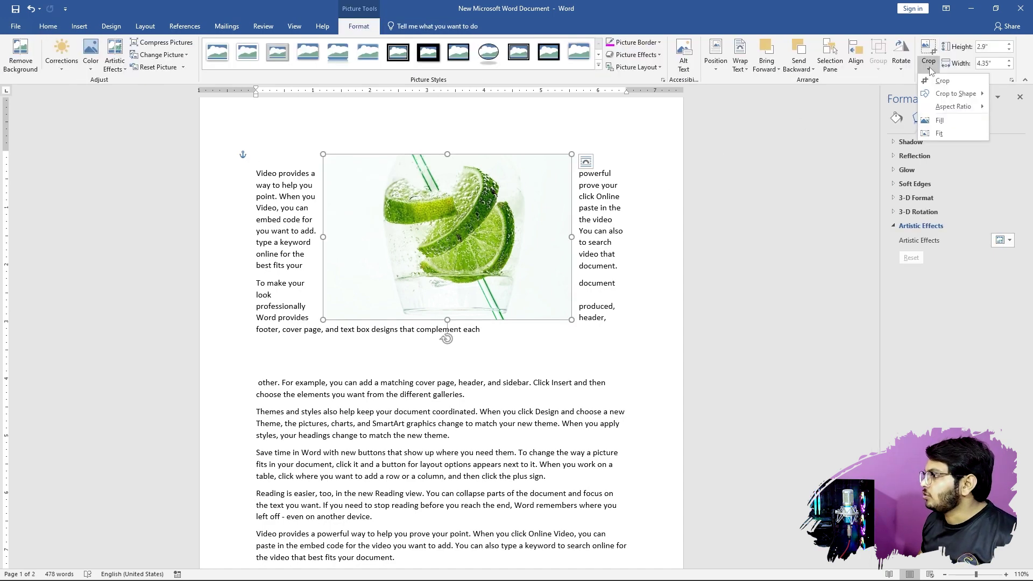
left_click(943, 80)
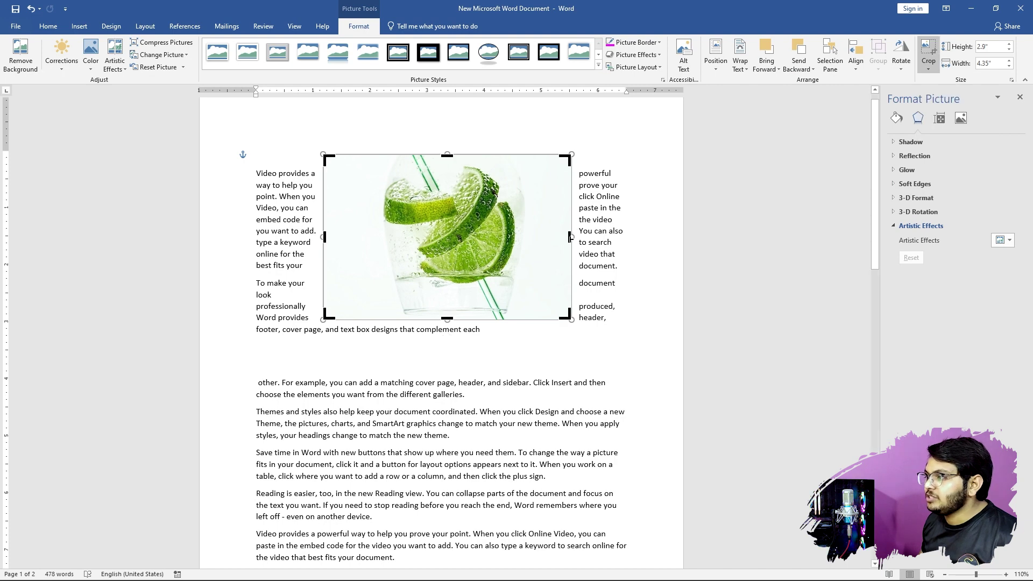
left_click_drag(570, 237, 516, 232)
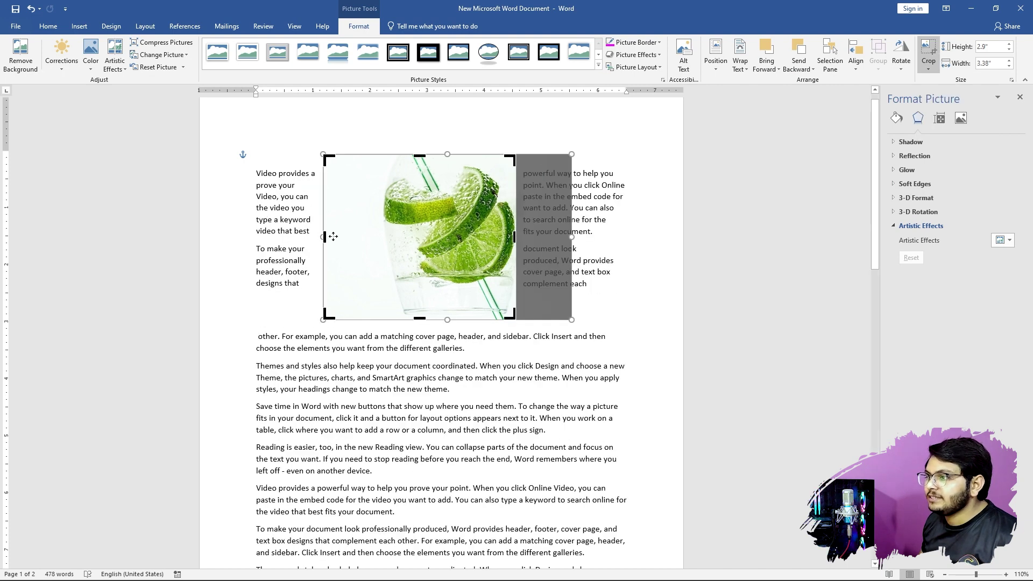
left_click_drag(326, 237, 366, 237)
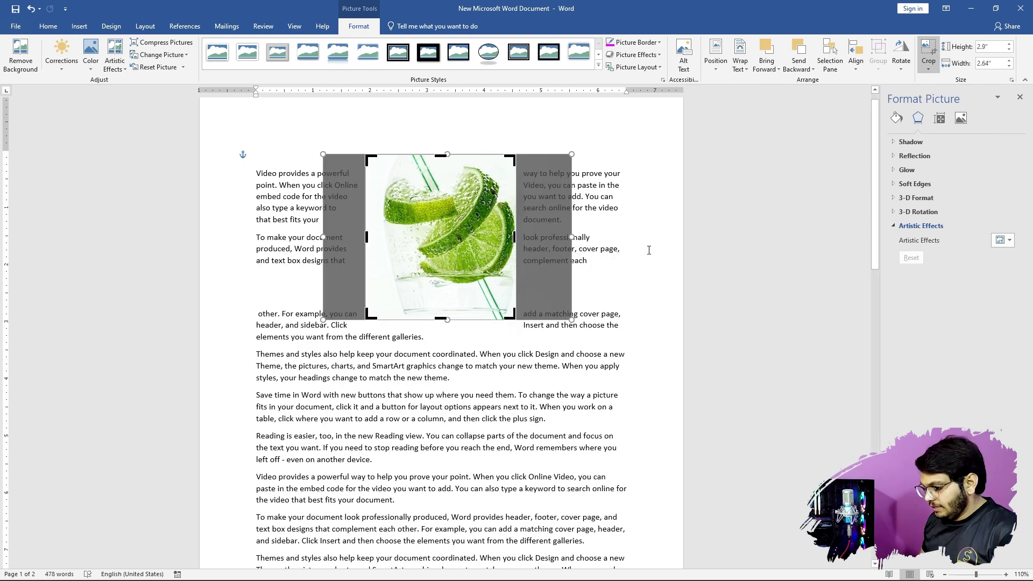
left_click(649, 253)
left_click(457, 287)
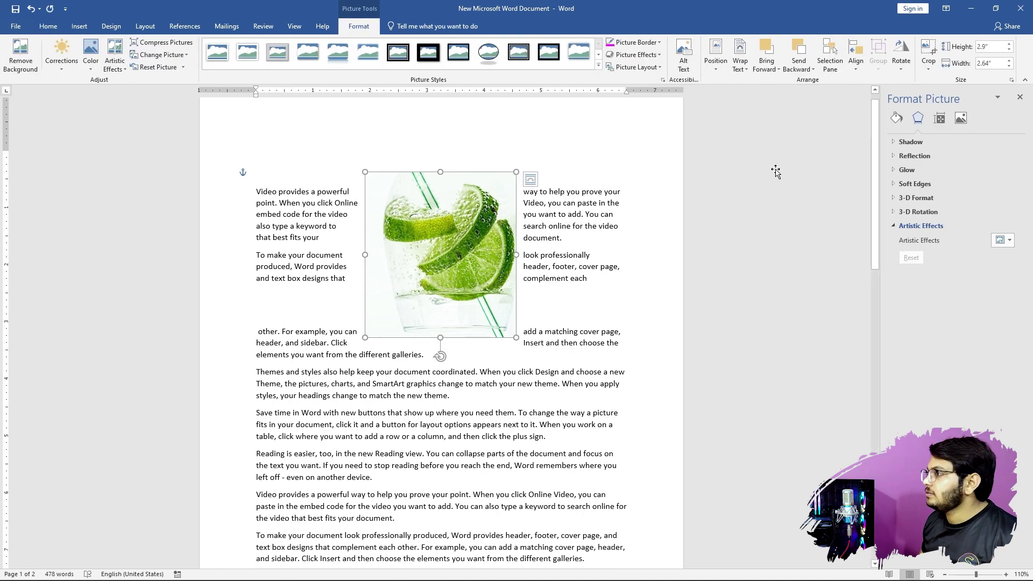
- Flip the cropped lime picture horizontally and undo the flip
left_click(901, 63)
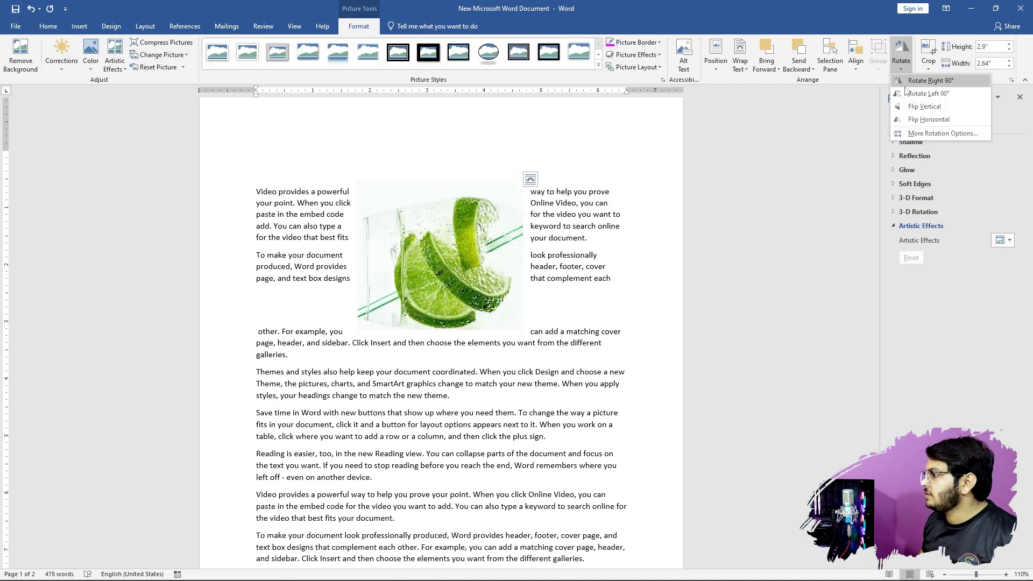
left_click(909, 120)
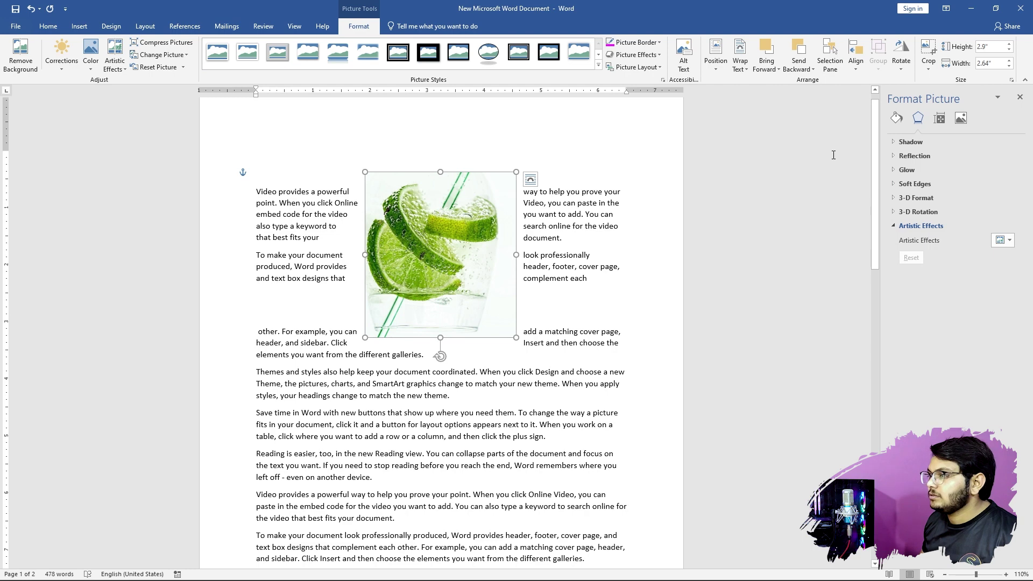
key("ctrl+z")
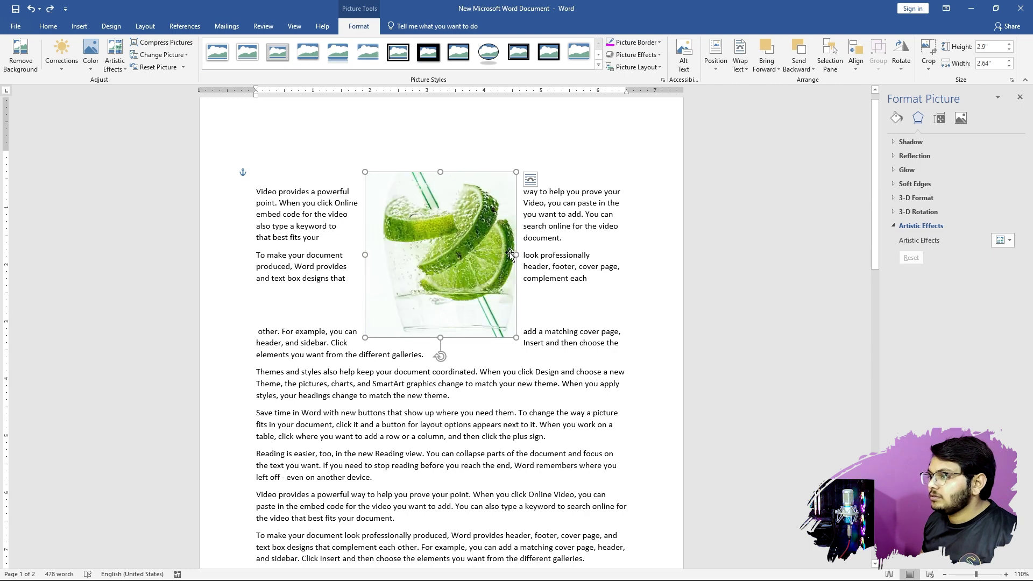
- Flip the lime picture vertically and move it down into the text, slightly to the left
left_click(901, 64)
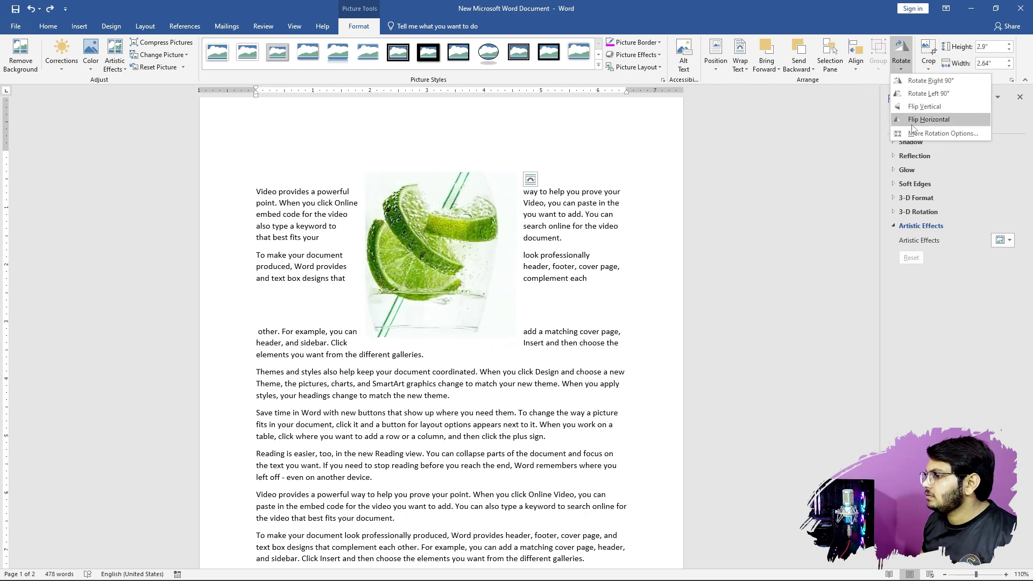
left_click(917, 107)
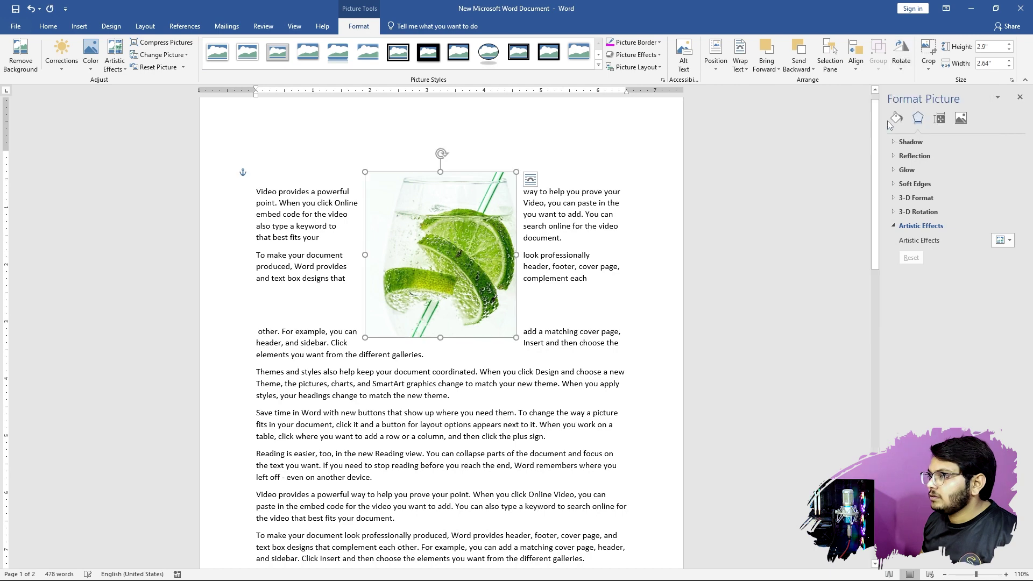
left_click(543, 258)
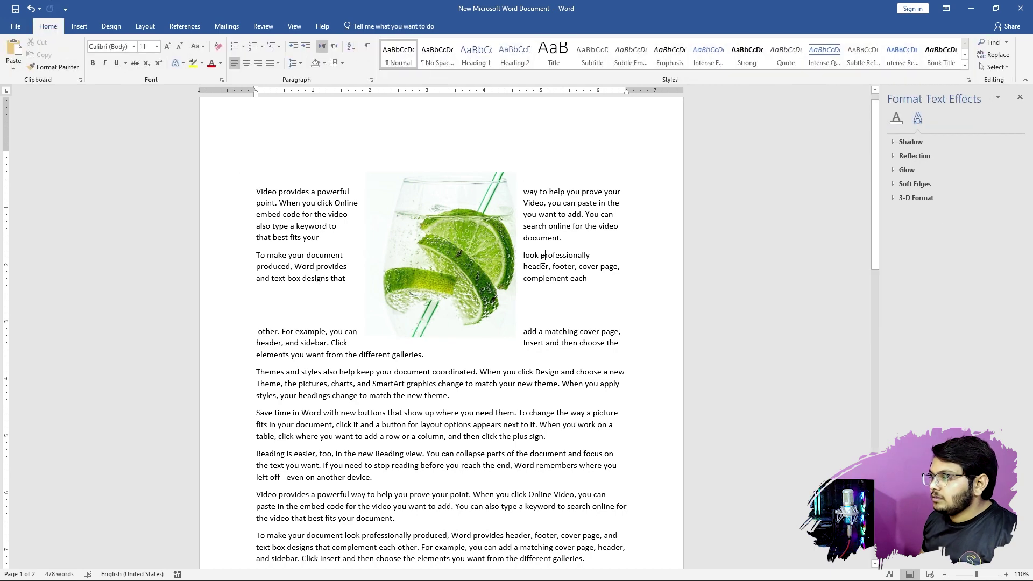
left_click(477, 261)
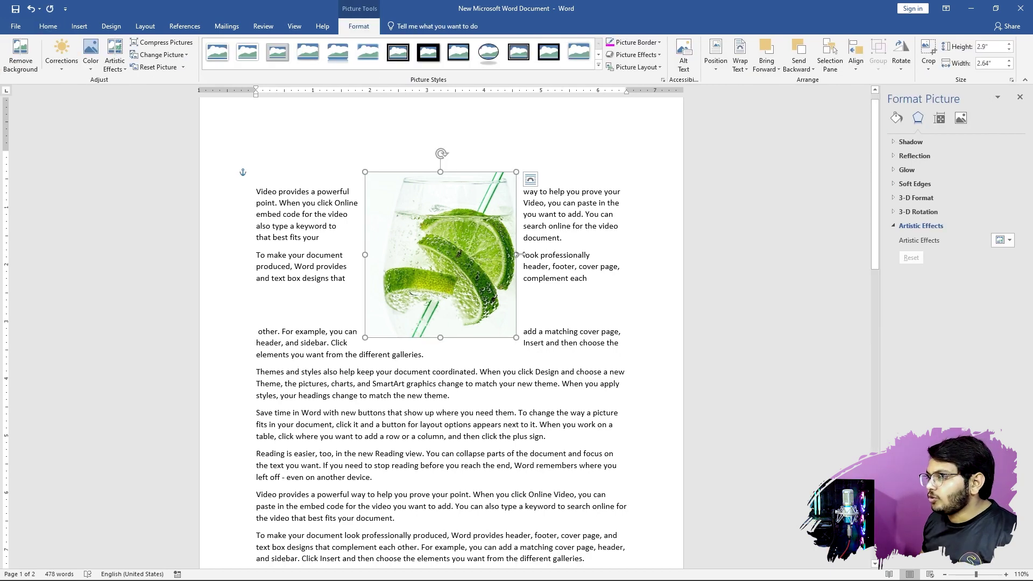
left_click_drag(503, 253, 474, 294)
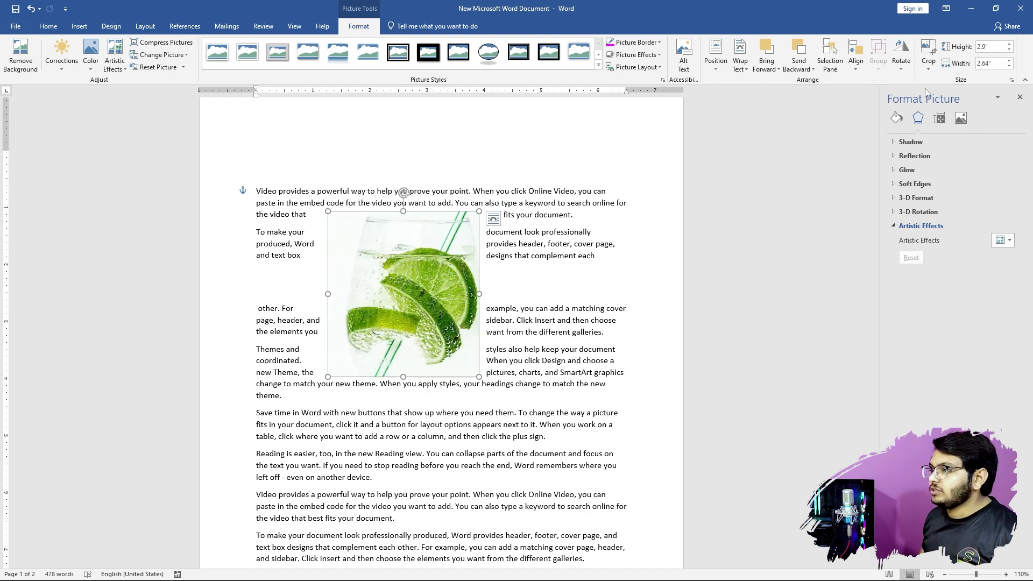
- Extend the lime picture's crop on both sides back to a width of about 4.34"
left_click(928, 68)
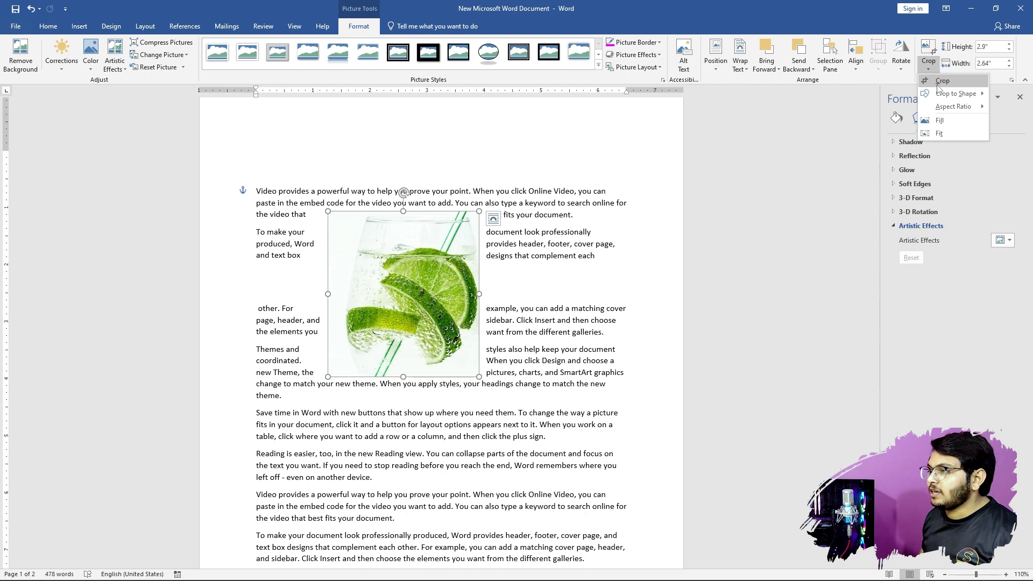
left_click(941, 81)
left_click_drag(478, 294, 532, 294)
left_click_drag(330, 295, 286, 294)
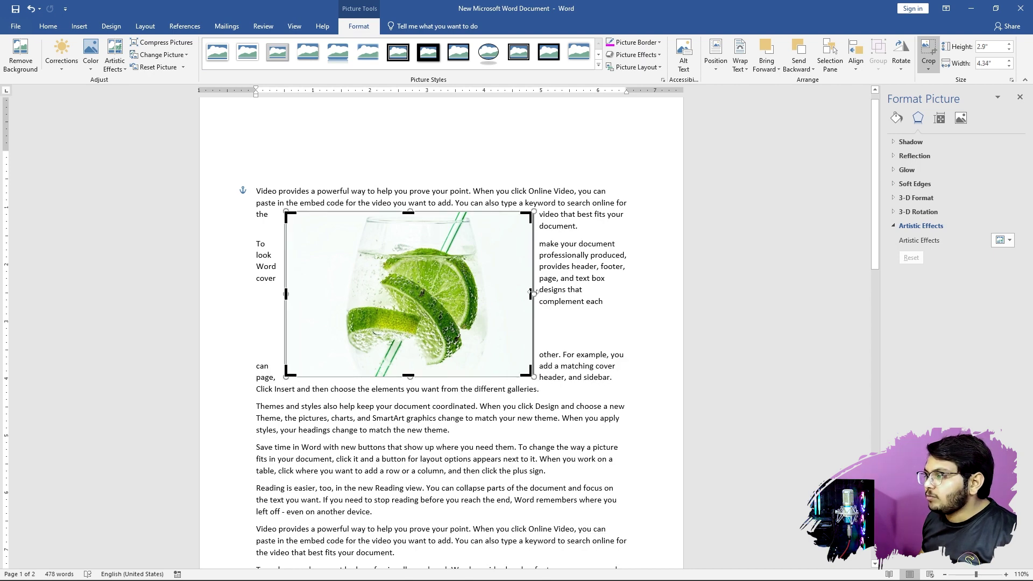
- Crop the lime picture from both sides to about 1.59" wide and shift it toward the page's upper right
left_click_drag(530, 295, 446, 294)
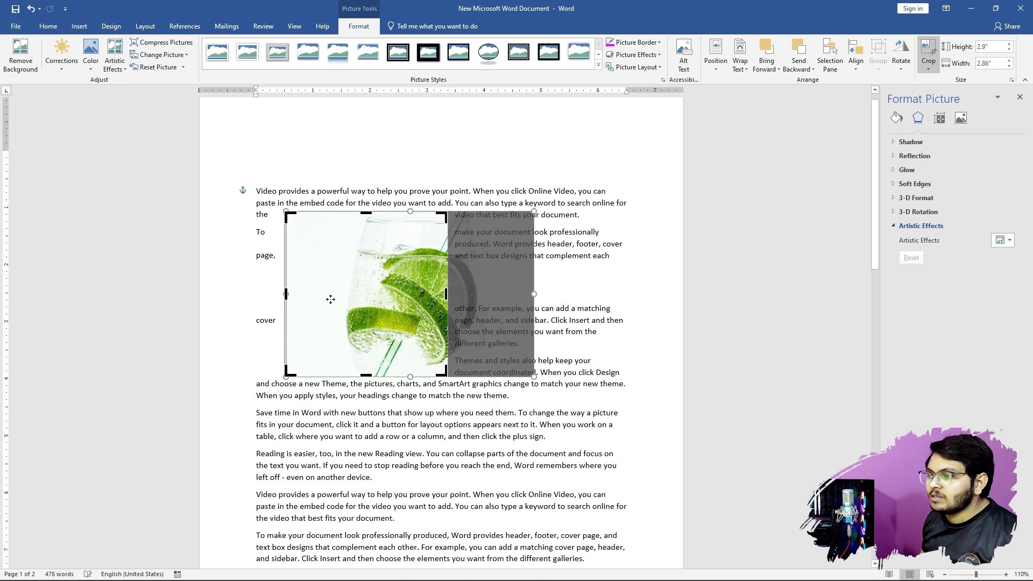
left_click_drag(286, 293, 509, 256)
left_click(258, 308)
left_click(409, 301)
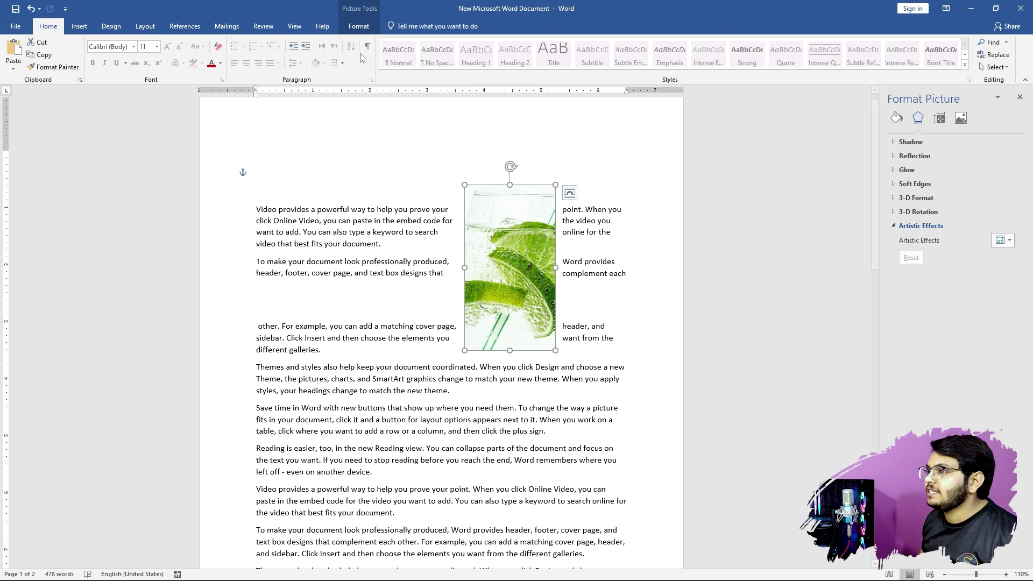
- Widen the lime picture's crop on both sides to about 2.53" and move the picture down between the text
left_click(359, 25)
left_click(929, 66)
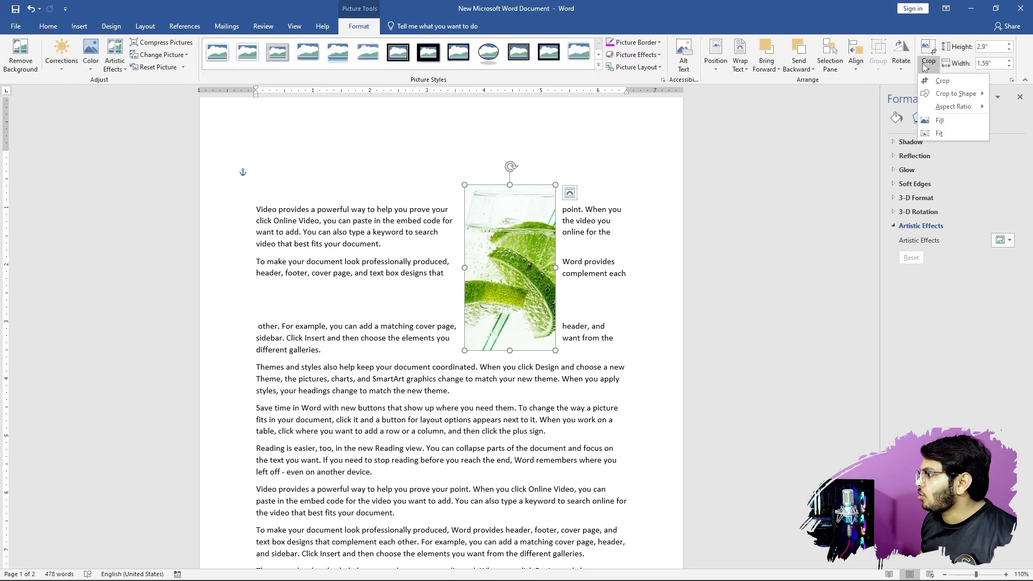
left_click(938, 81)
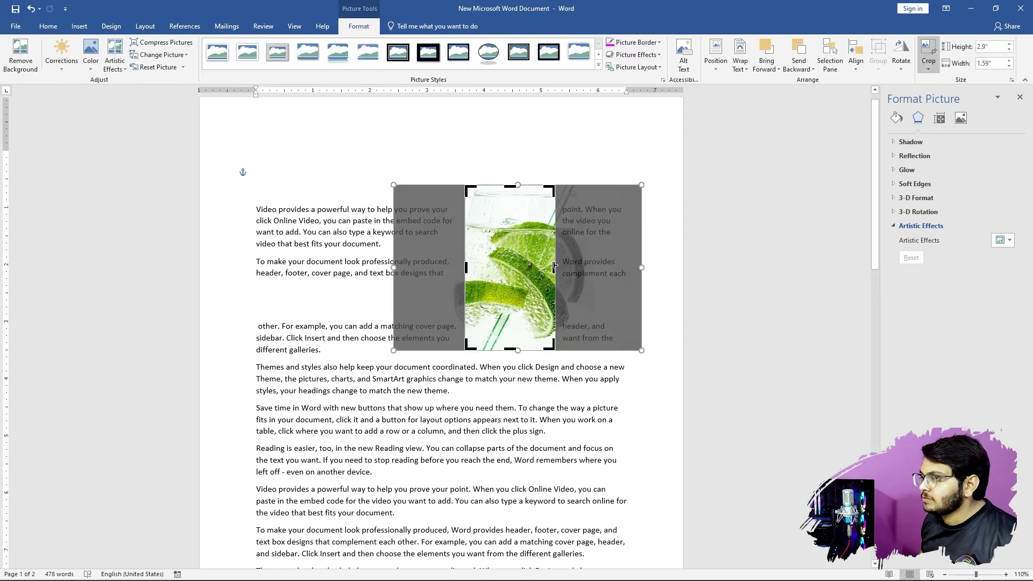
left_click_drag(554, 265, 592, 268)
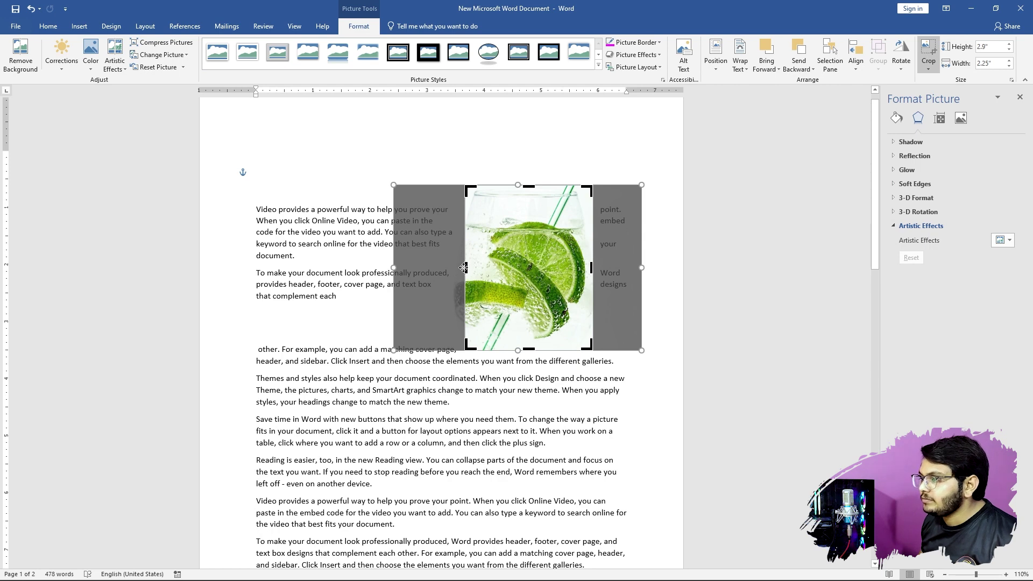
left_click_drag(465, 267, 449, 266)
key("Escape")
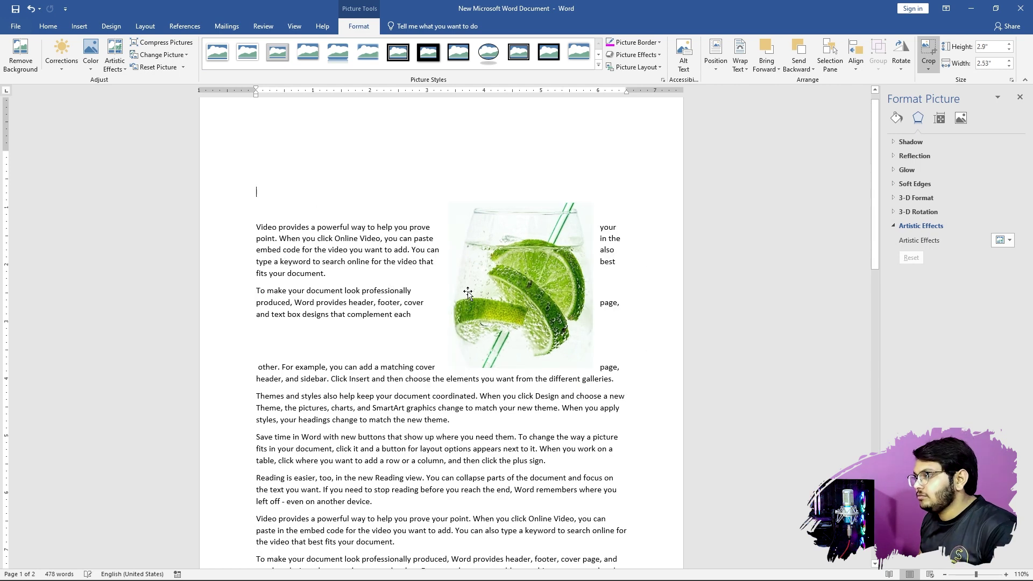
left_click(573, 279)
left_click_drag(574, 279, 520, 316)
- Crop the lime picture to the Plaque basic shape
scroll(520, 316, "up", 8)
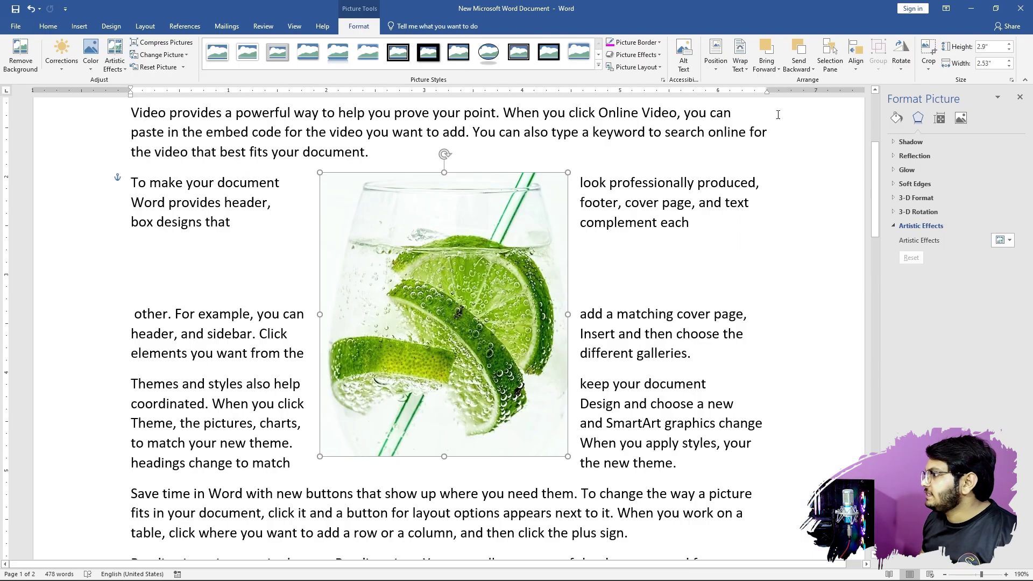
left_click(929, 67)
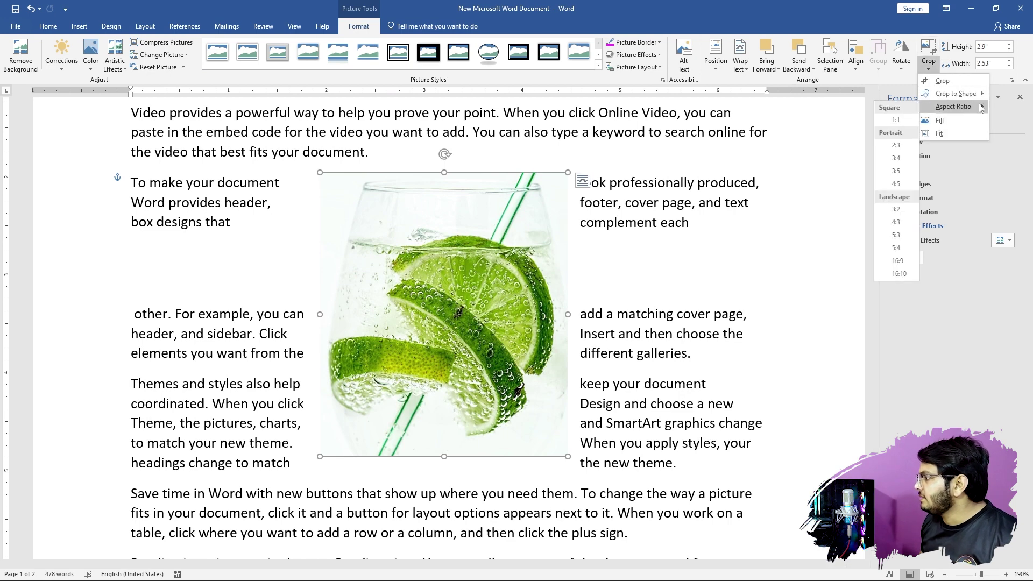
mouse_move(990, 98)
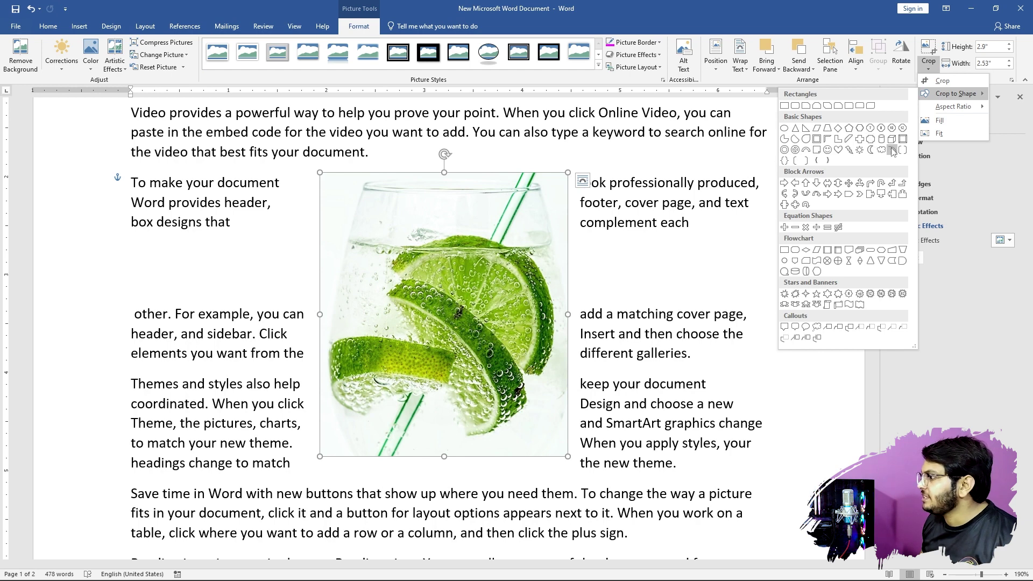
left_click(870, 141)
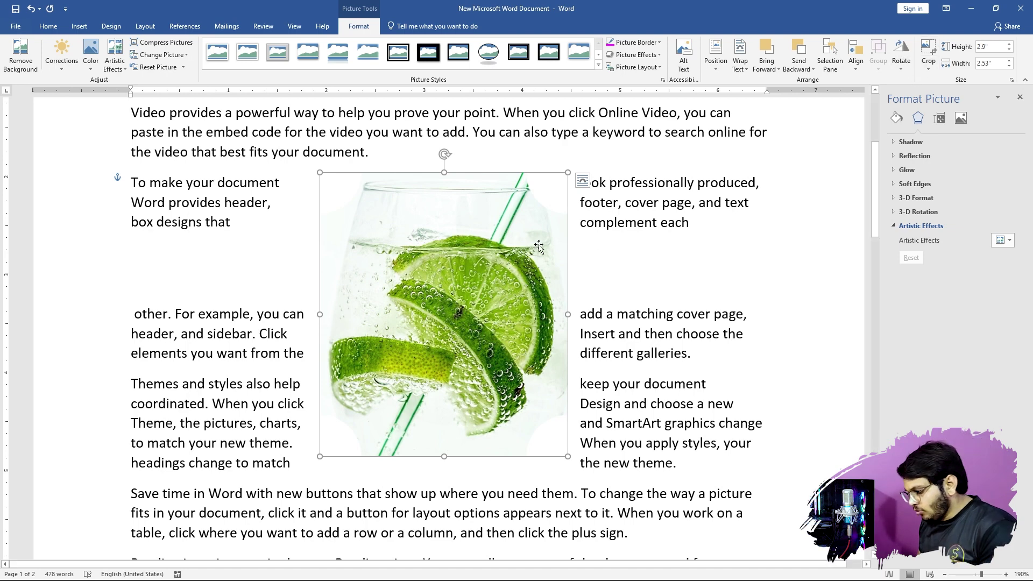
- Delete the lime picture and insert red-black-brush-stroke-banner-background-perfect-canva from the hd pic folder
key("Delete")
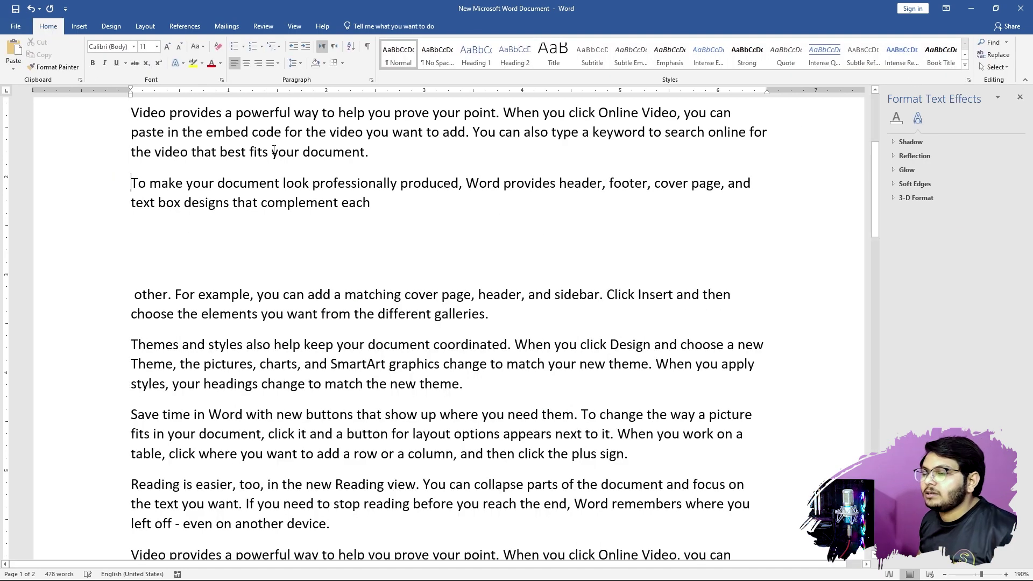
left_click(79, 26)
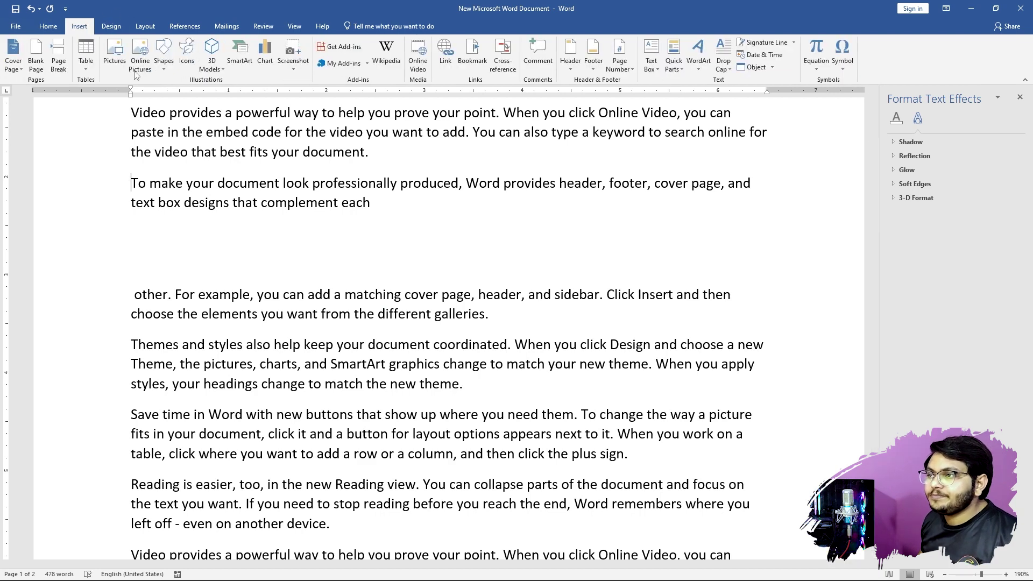
left_click(136, 69)
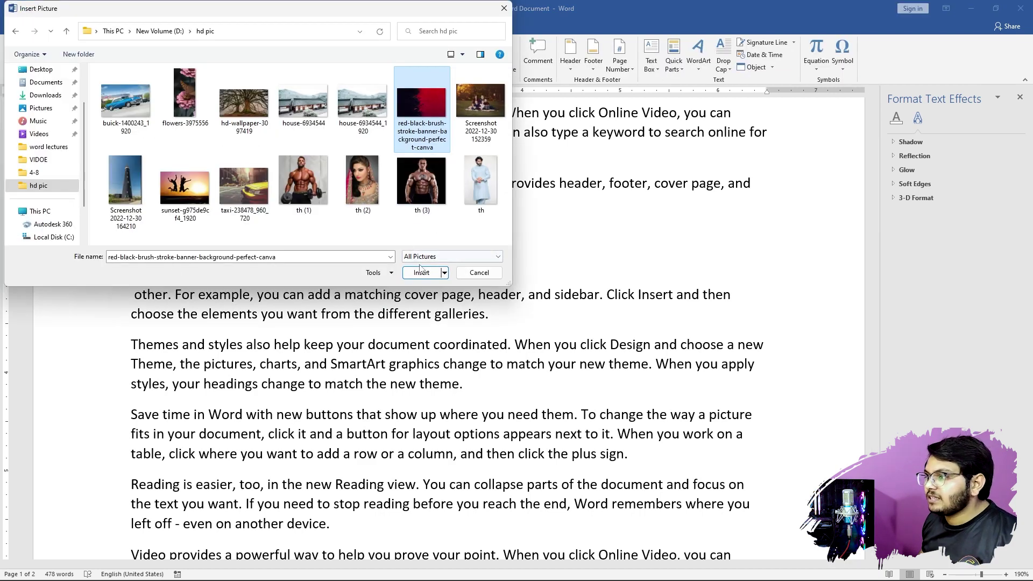
left_click(422, 273)
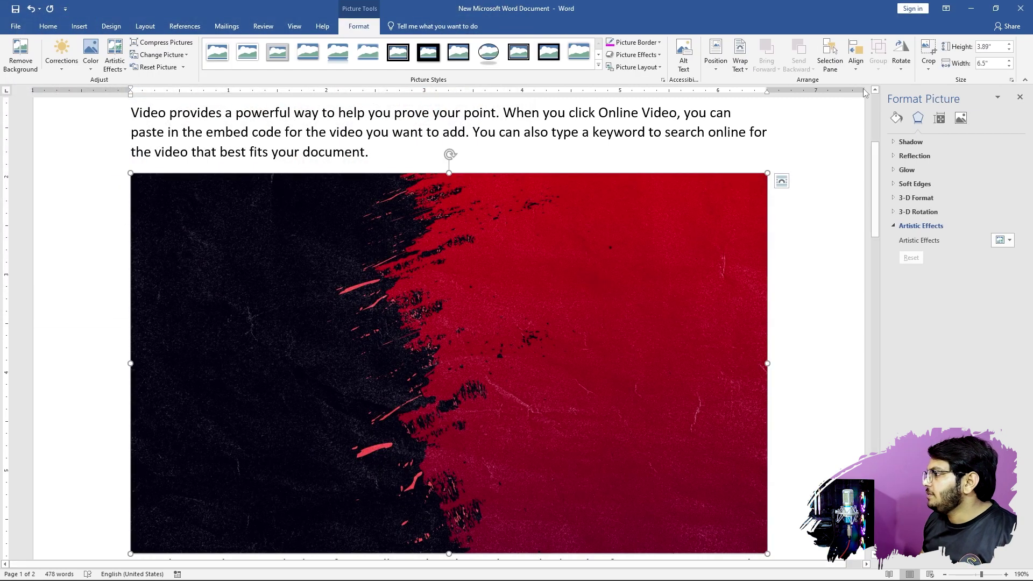
- Crop the red and black picture to the rectangle shape with a single snipped corner
left_click(929, 65)
mouse_move(949, 101)
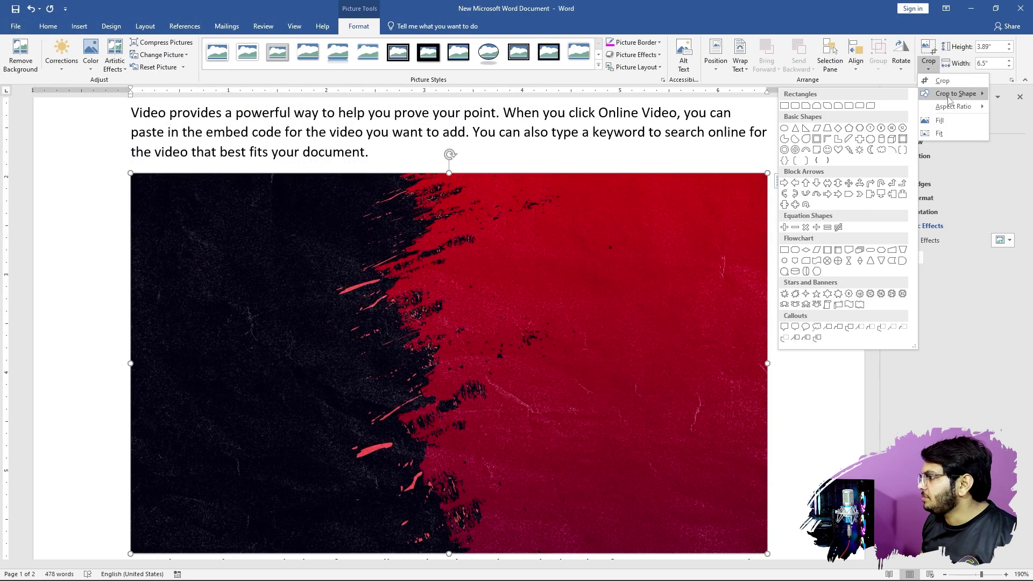
left_click(806, 106)
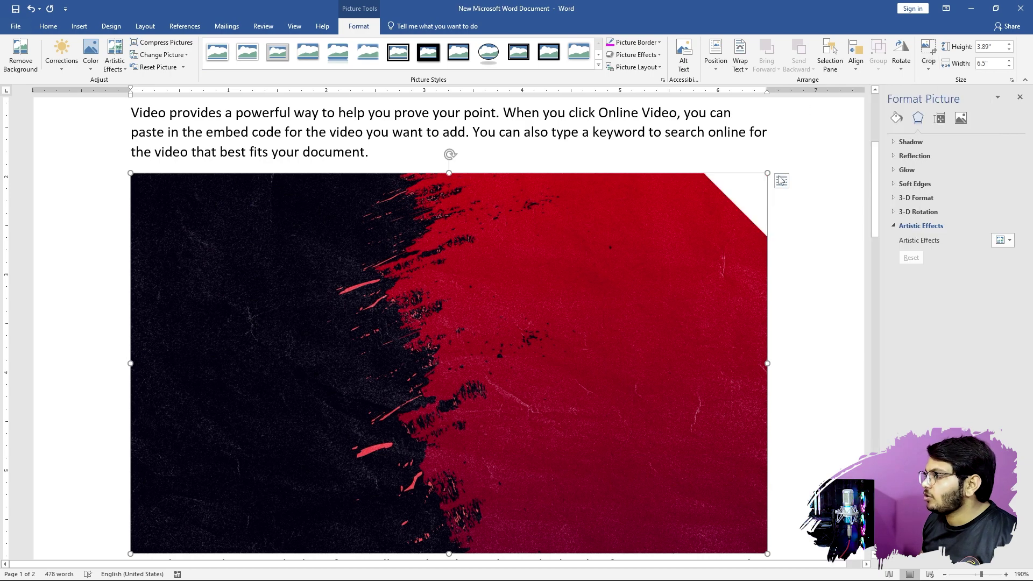
- Crop the red and black picture to the regular pentagon shape
left_click(929, 66)
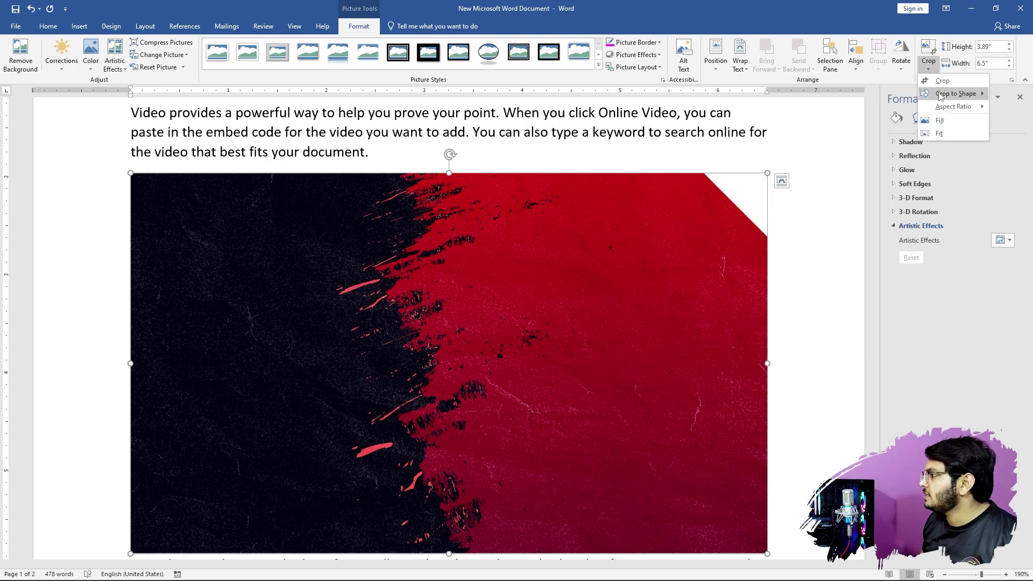
mouse_move(940, 96)
left_click(849, 129)
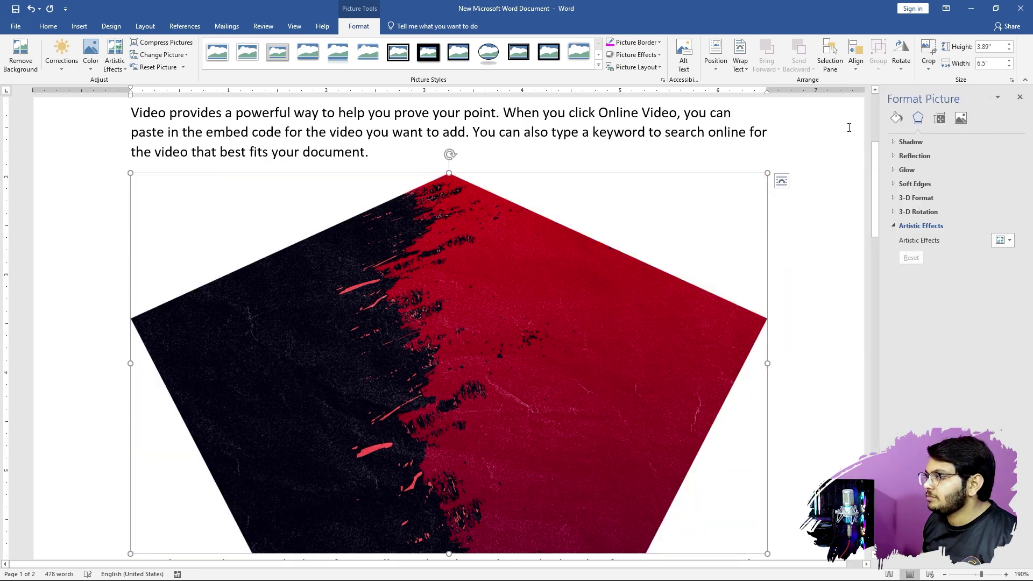
- Crop the red and black picture to the four-way arrow callout shape from the block arrows
left_click(929, 66)
mouse_move(972, 97)
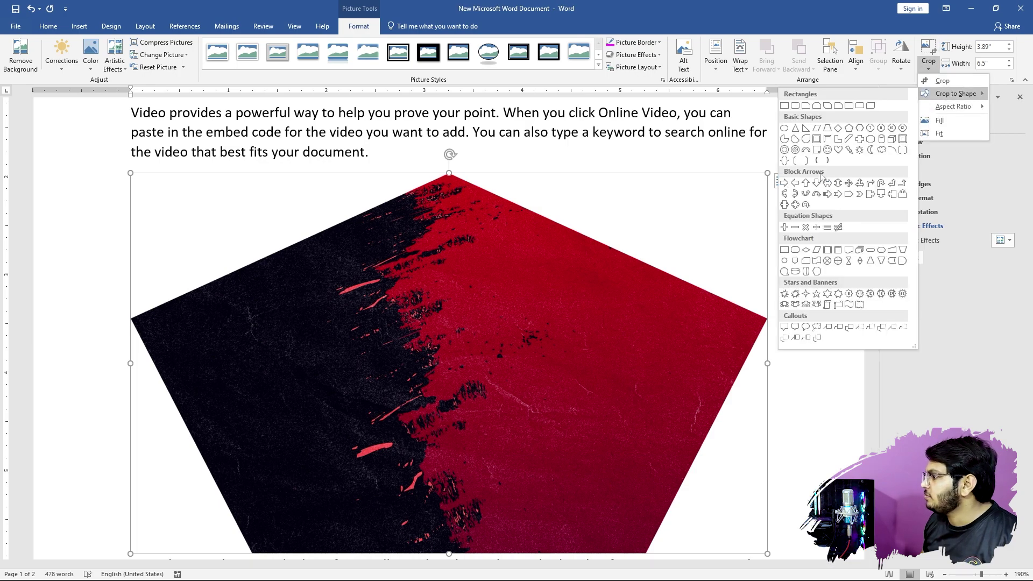
left_click(798, 201)
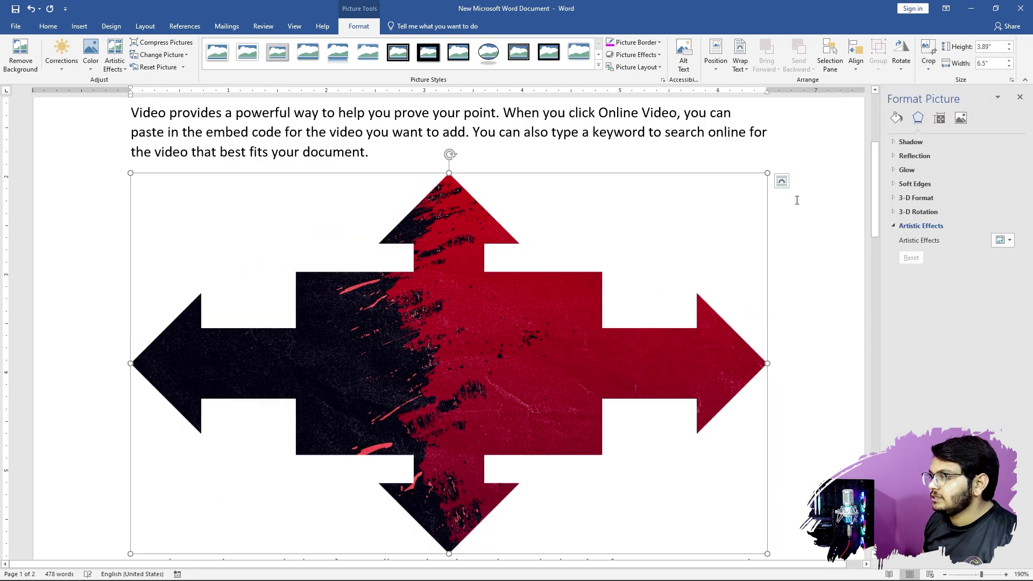
- Crop the red and black picture to the left arrow callout shape from the block arrows
left_click(934, 70)
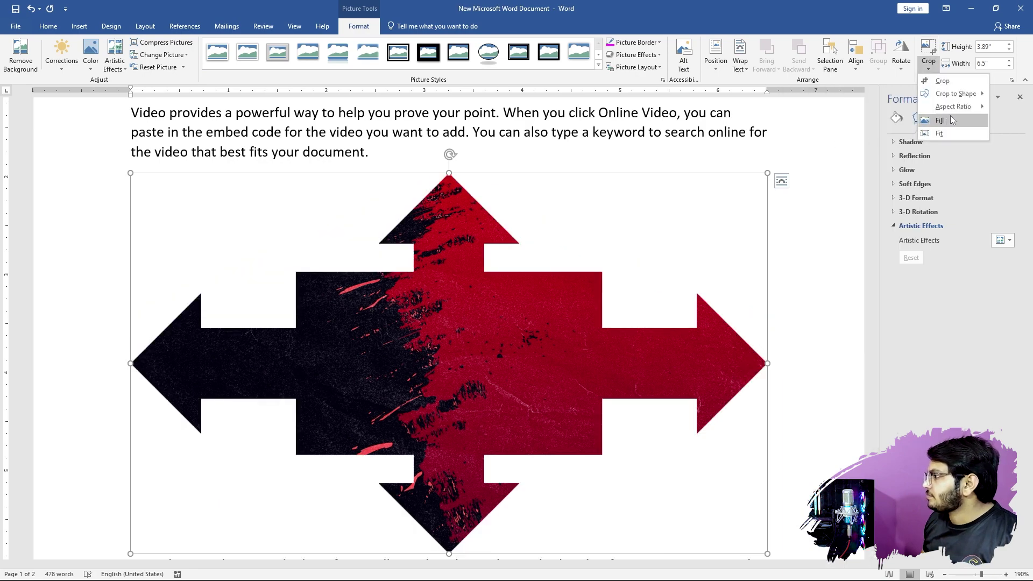
mouse_move(960, 94)
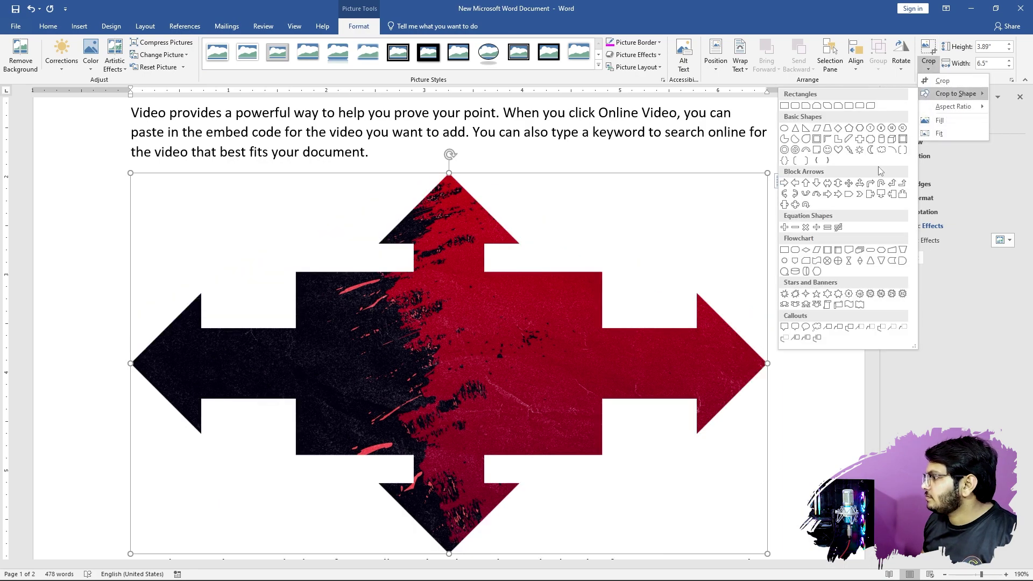
left_click(892, 195)
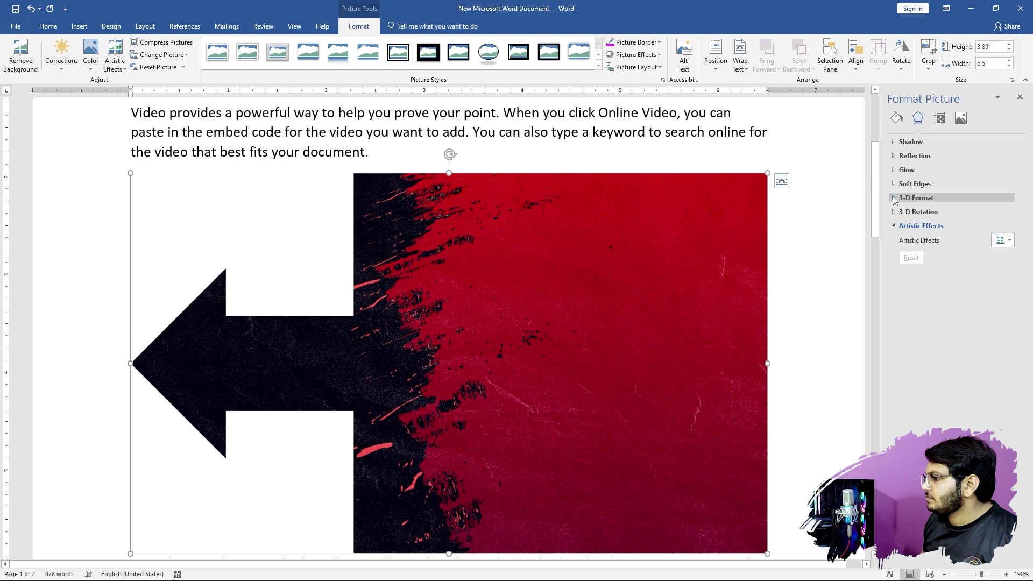
- Crop the red and black picture to the multiplication sign from the equation shapes
left_click(928, 68)
mouse_move(956, 94)
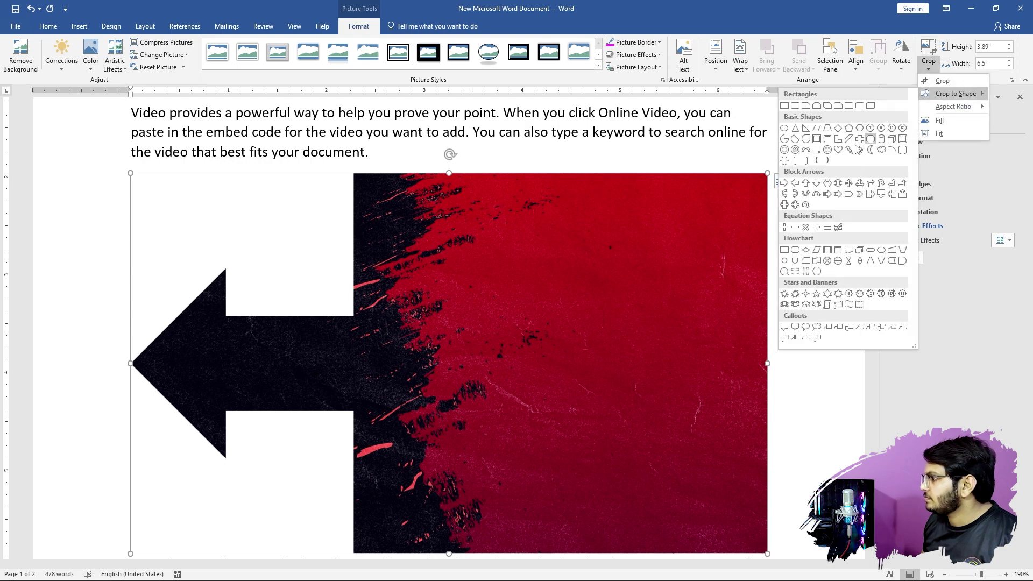
left_click(806, 227)
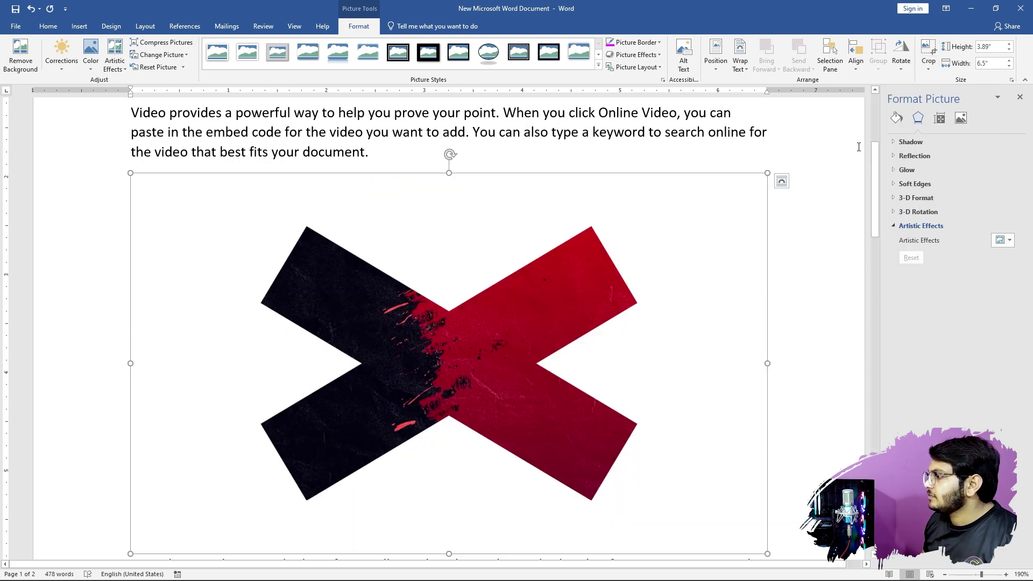
- Crop the red and black picture to the cloud shape from the basic shapes
left_click(929, 68)
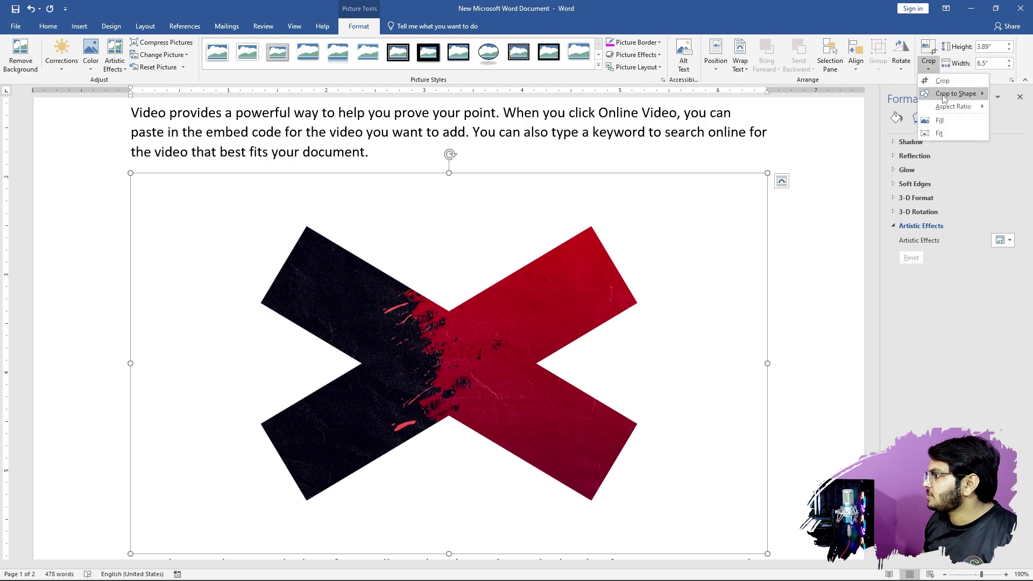
mouse_move(944, 98)
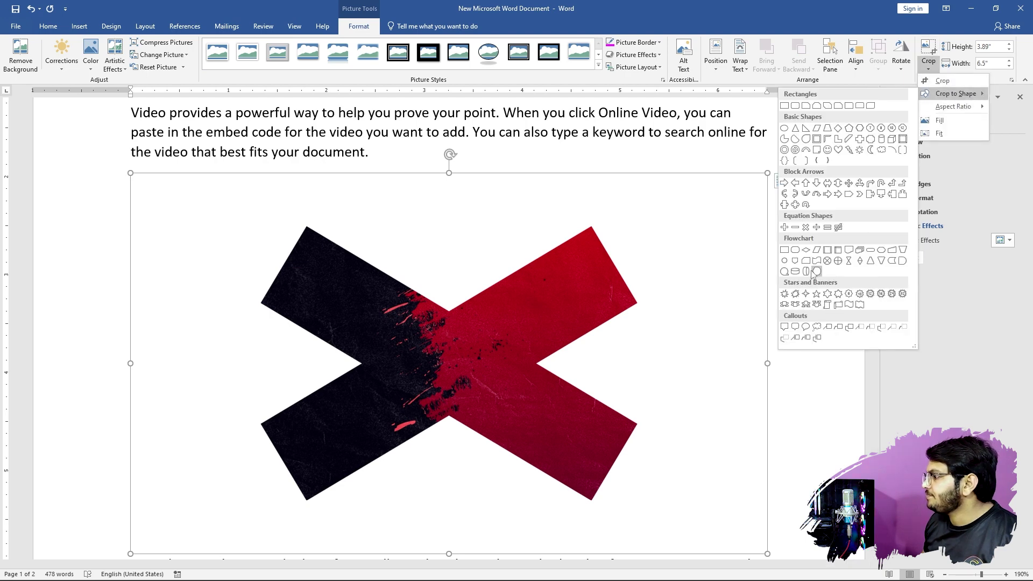
left_click(881, 150)
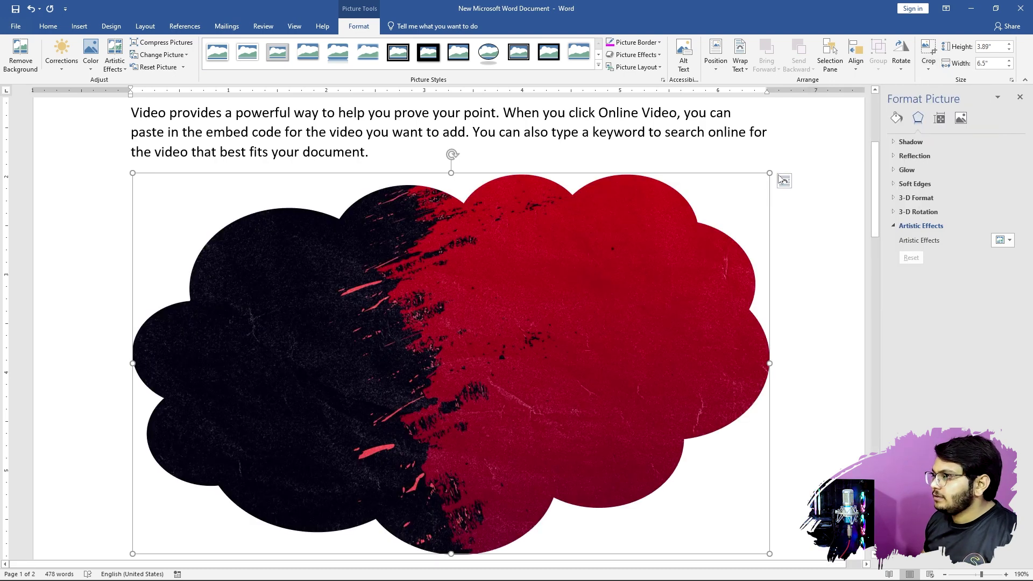
- Undo the shape crops to restore the full rectangular red and black picture
left_click(783, 161)
left_click(618, 278)
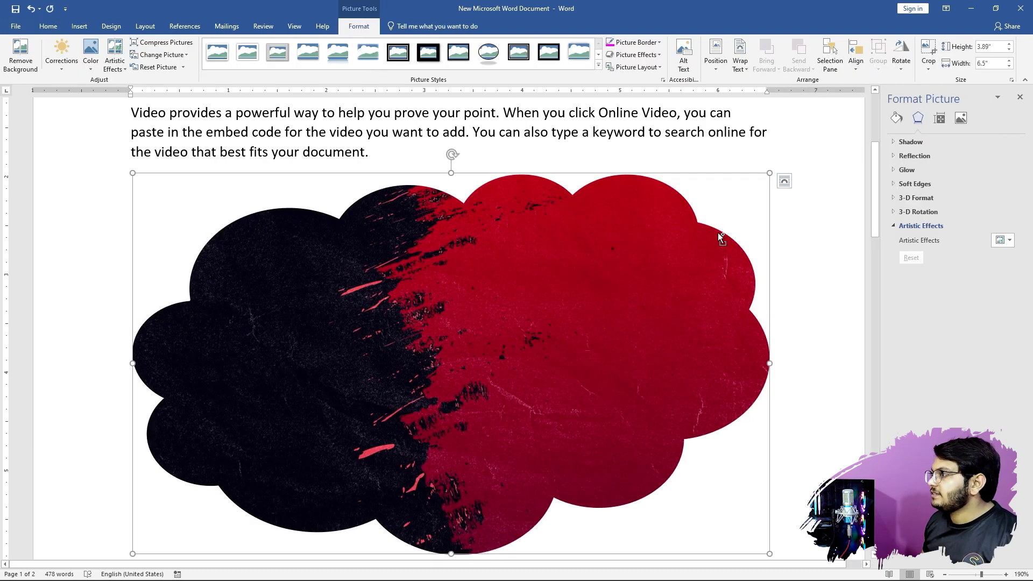
left_click(784, 180)
key("ctrl+z")
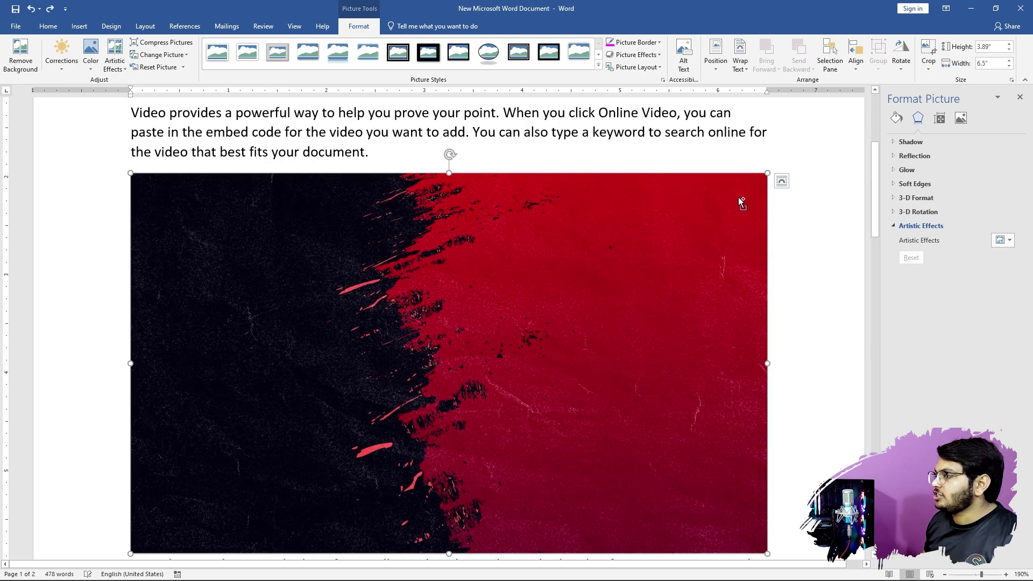
- Crop the red and black picture to a square 1:1 aspect ratio, shifting the image rightward within the frame to keep mostly its black part
left_click(929, 68)
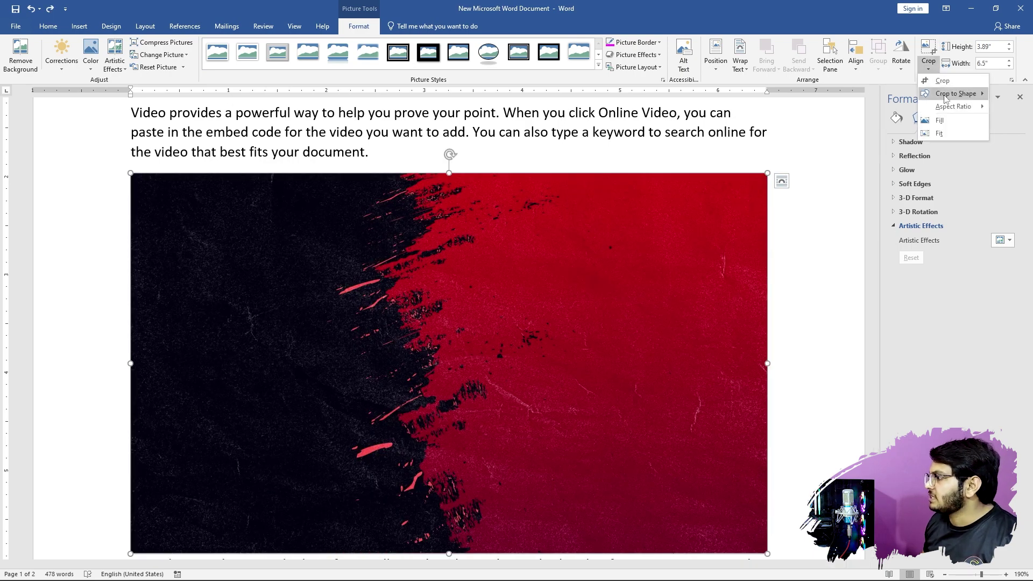
mouse_move(962, 109)
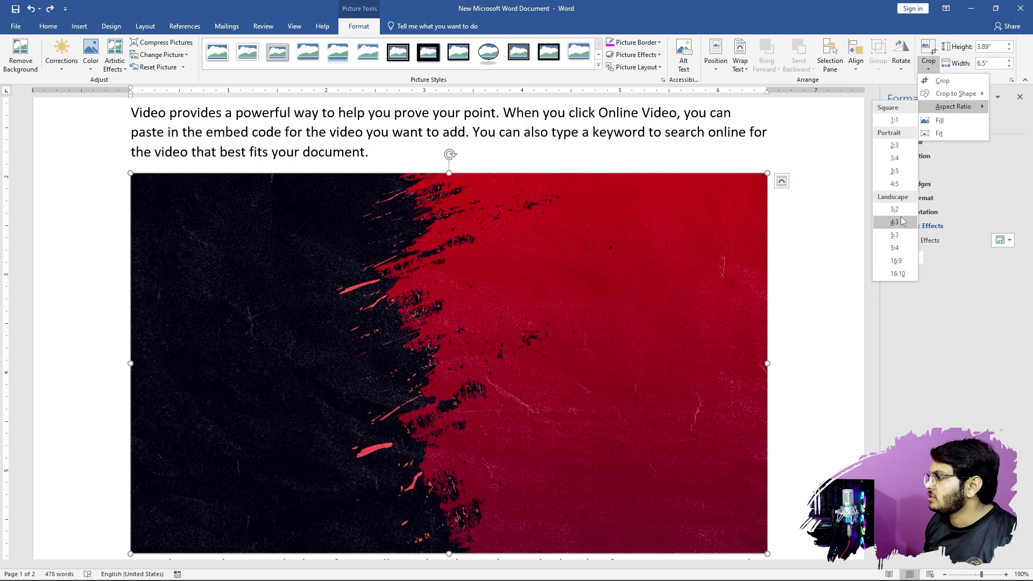
left_click(903, 124)
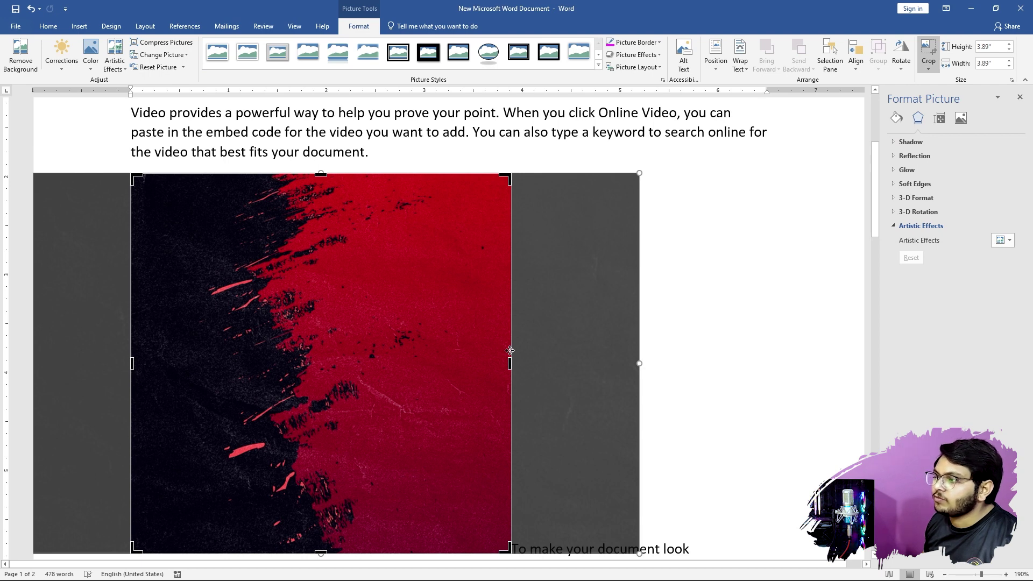
mouse_move(322, 407)
left_mouse_down()
mouse_move(279, 401)
mouse_move(353, 403)
mouse_move(336, 409)
left_mouse_up()
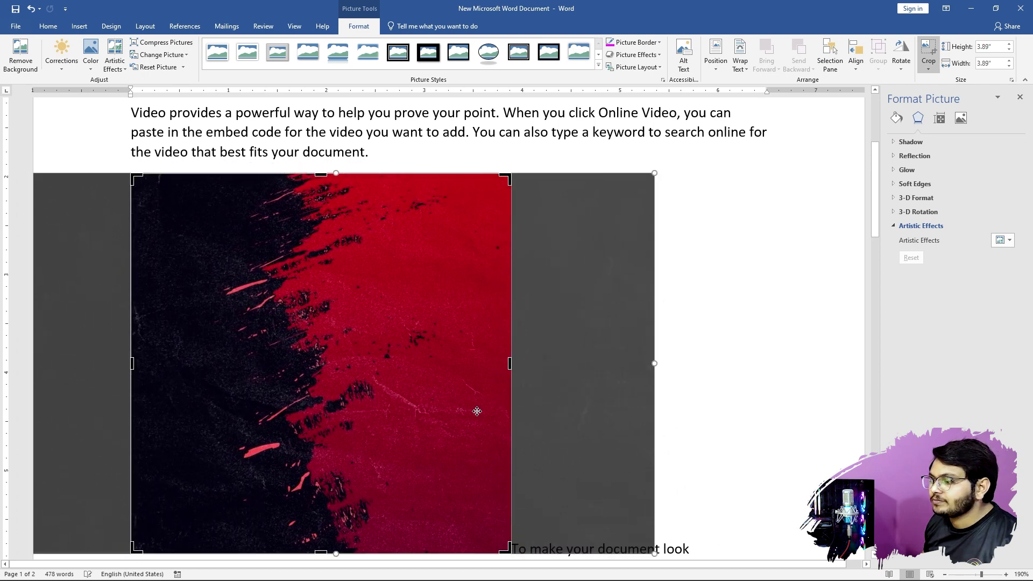
left_click_drag(563, 383, 648, 379)
left_click(642, 376)
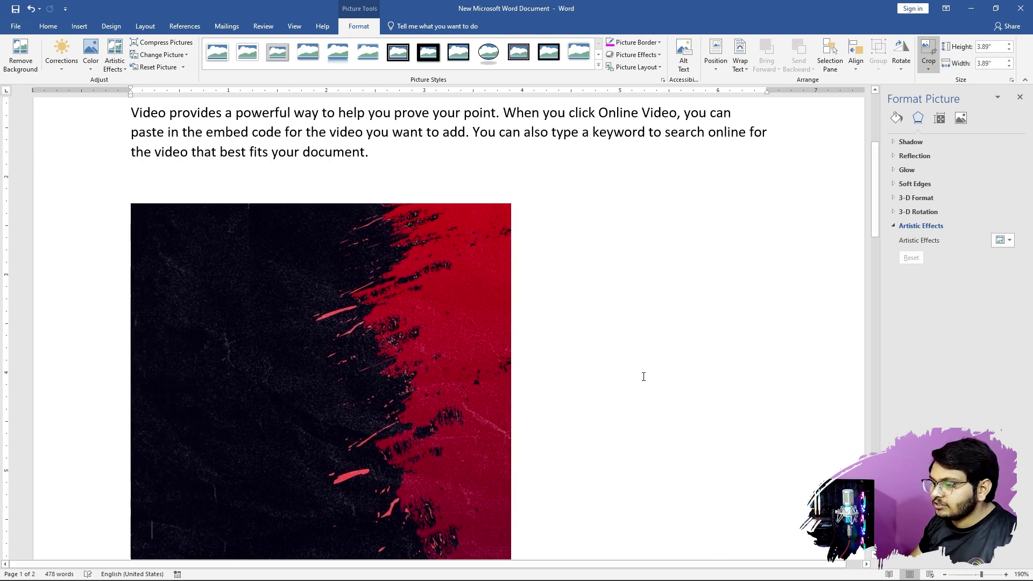
- Undo the picture's move and square crop, and reset the picture to its original rectangular form
left_click_drag(559, 340, 508, 323)
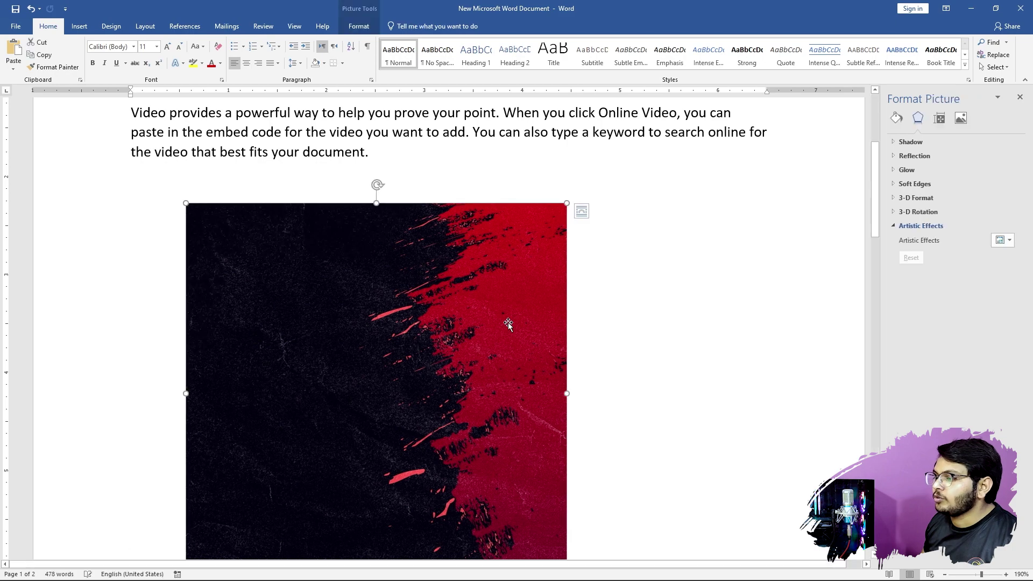
key("ctrl+z")
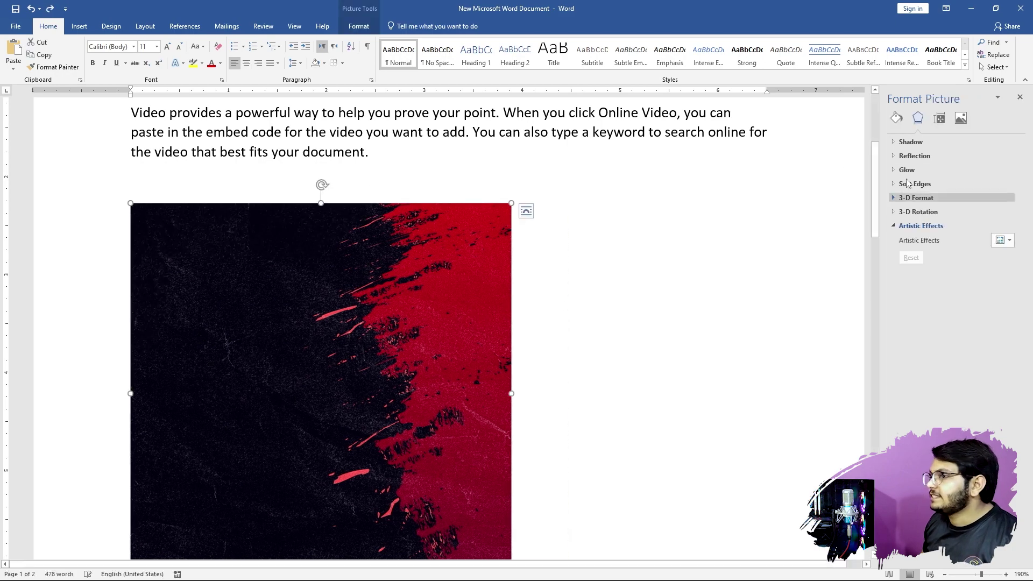
left_click(359, 26)
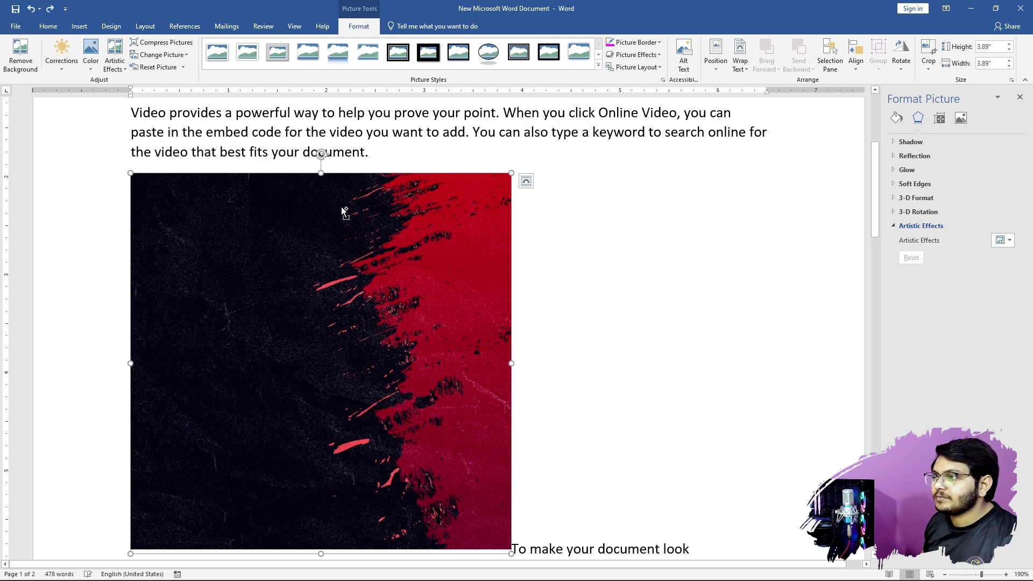
key("ctrl+z")
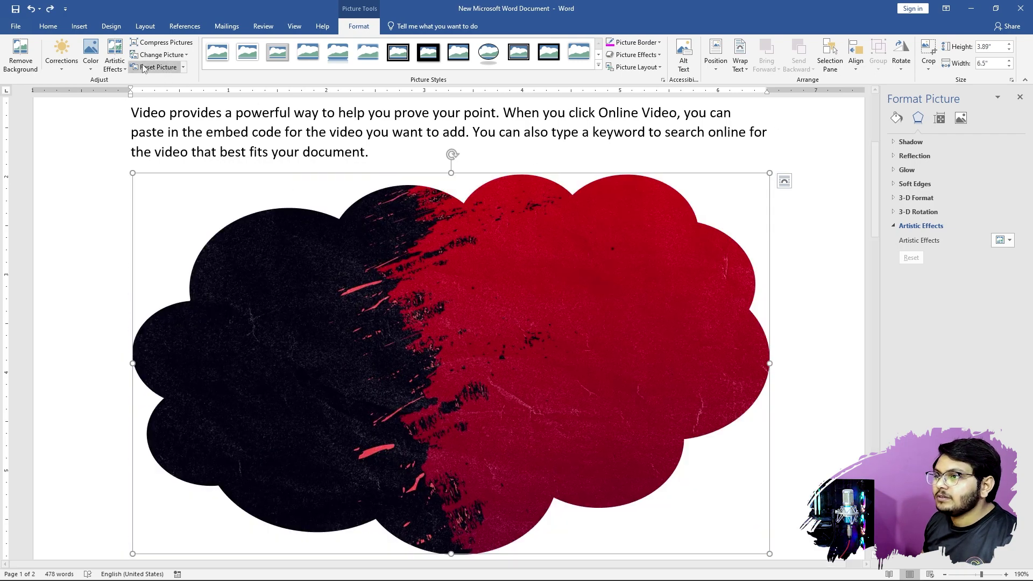
left_click(158, 67)
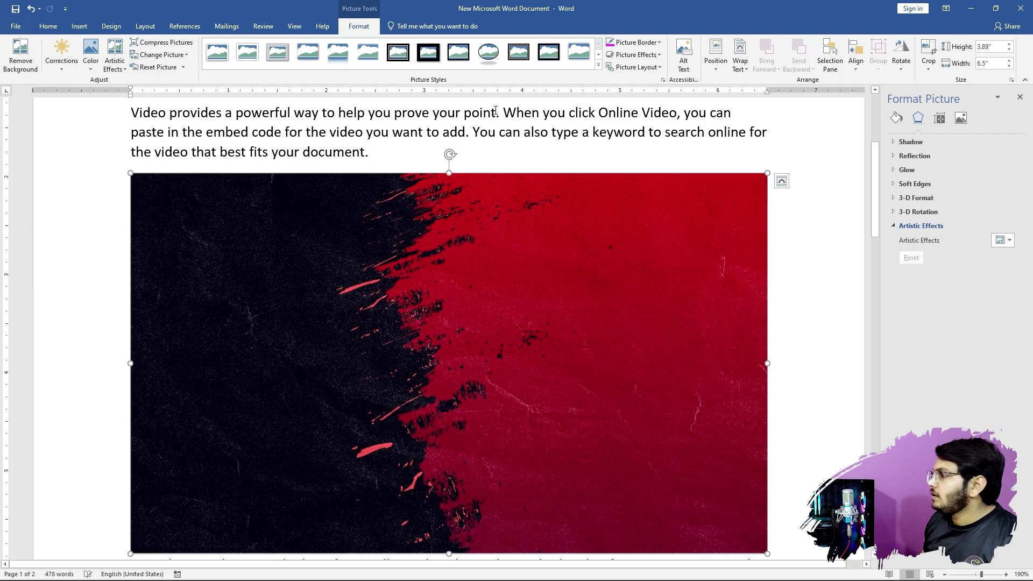
- Increase the red and black picture's height in small increments to 4.7", scaling the width proportionally
left_click(1010, 44)
left_click(1010, 44)
left_click(1010, 44)
left_click(1010, 44)
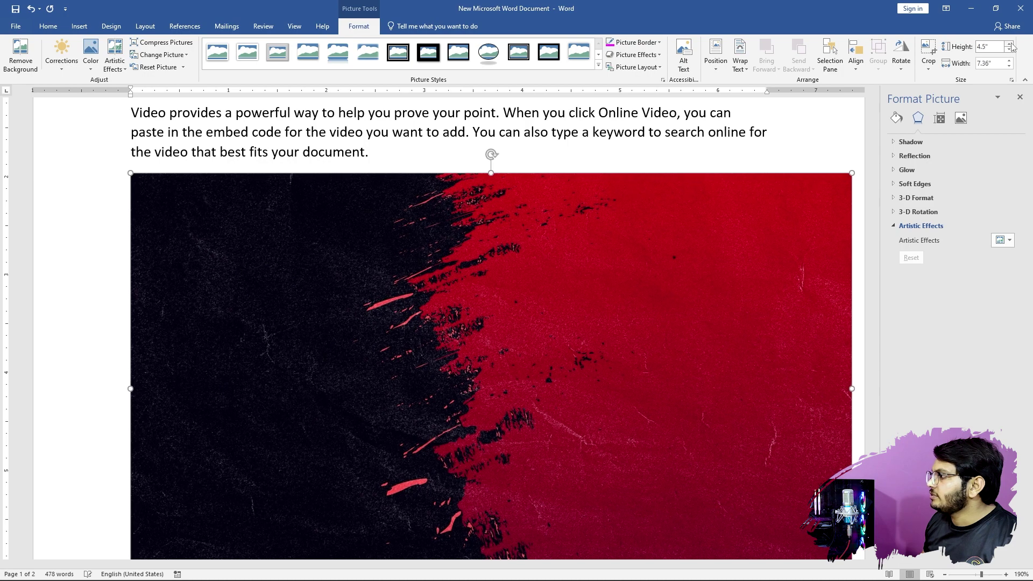
left_click(1010, 44)
left_click(1010, 44)
left_click(1010, 45)
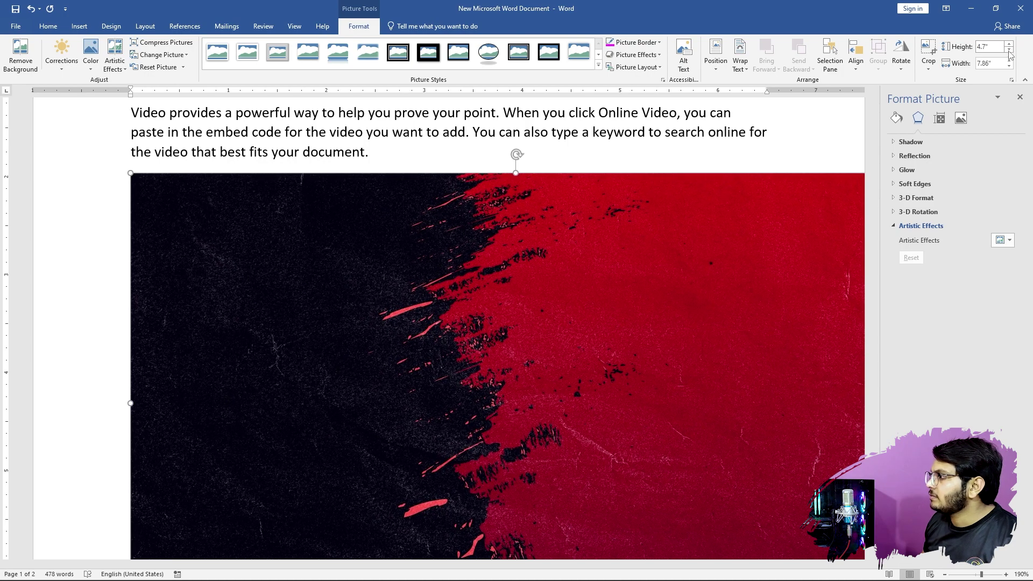
- Reduce the red and black picture's height in small increments to 3.8"
left_click(1010, 50)
left_click(1010, 50)
left_click(1010, 50)
left_click(1010, 50)
left_click(1010, 50)
left_click(1010, 50)
left_click(1010, 51)
left_click(1010, 50)
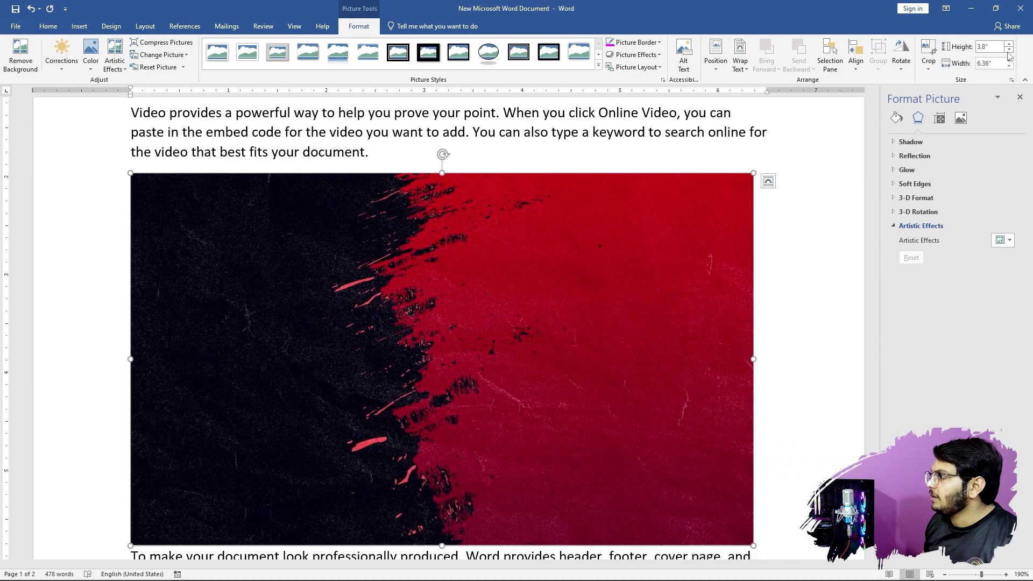
- Set the red and black picture's height to exactly 3", scaling the width proportionally
left_click(975, 48)
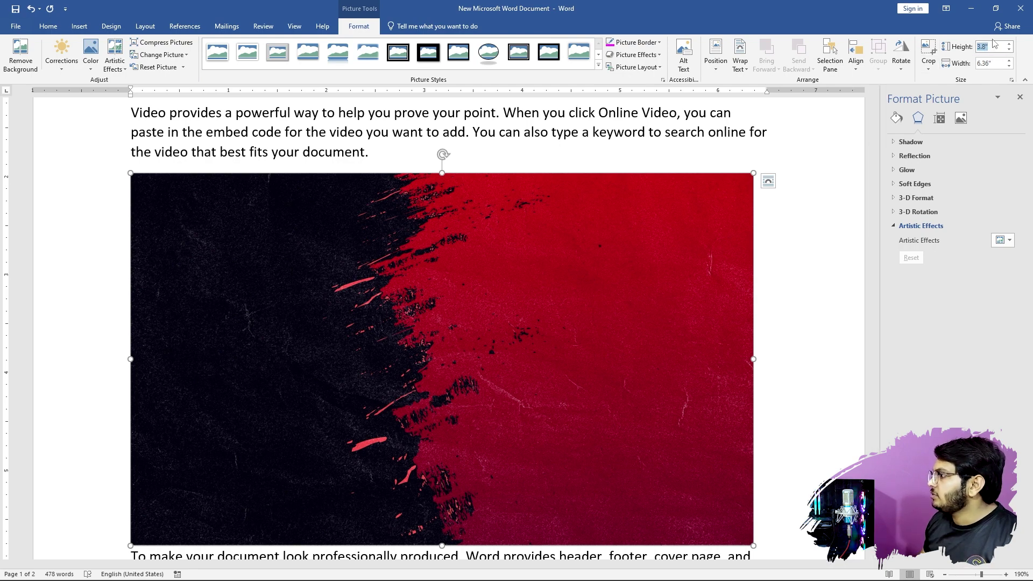
type("3")
key("Return")
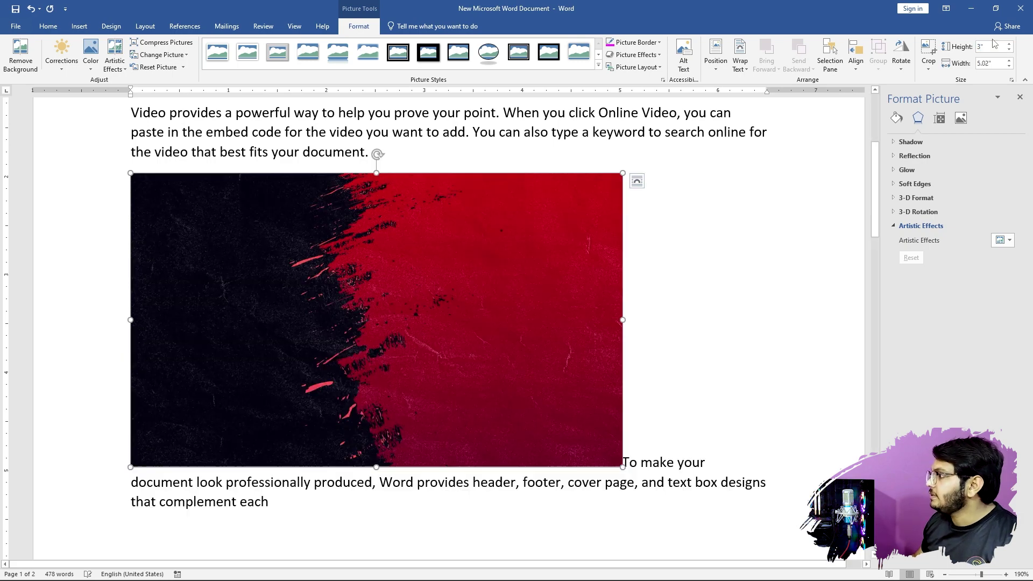